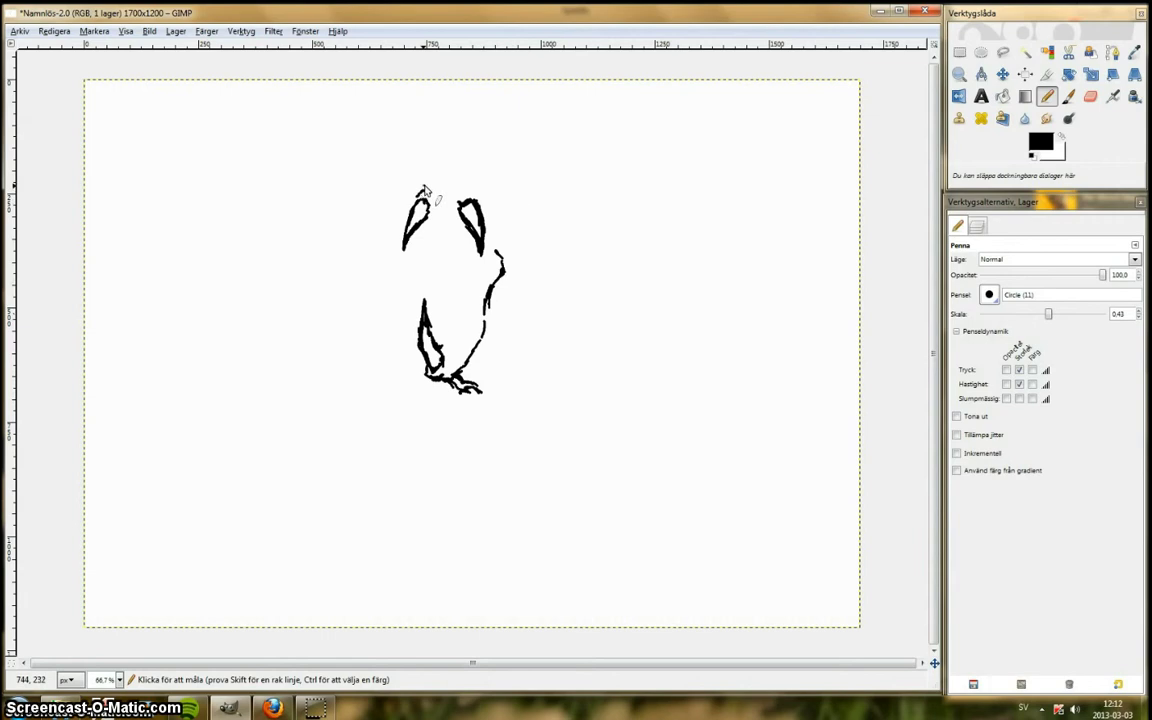
Step: Sketch the serpent's open mouth, back of the head and neck, and a first sweeping curve for the body with the pencil
{"action": "mouse_move", "coordinate": [424, 190]}
{"action": "left_mouse_down"}
{"action": "mouse_move", "coordinate": [478, 200]}
{"action": "mouse_move", "coordinate": [484, 208]}
{"action": "mouse_move", "coordinate": [421, 202]}
{"action": "mouse_move", "coordinate": [473, 204]}
{"action": "mouse_move", "coordinate": [527, 293]}
{"action": "left_mouse_up"}
{"action": "left_click_drag", "start_coordinate": [424, 230], "coordinate": [435, 318]}
{"action": "mouse_move", "coordinate": [453, 276]}
{"action": "left_mouse_down"}
{"action": "mouse_move", "coordinate": [408, 278]}
{"action": "mouse_move", "coordinate": [464, 297]}
{"action": "mouse_move", "coordinate": [417, 295]}
{"action": "mouse_move", "coordinate": [464, 280]}
{"action": "mouse_move", "coordinate": [474, 262]}
{"action": "left_mouse_up"}
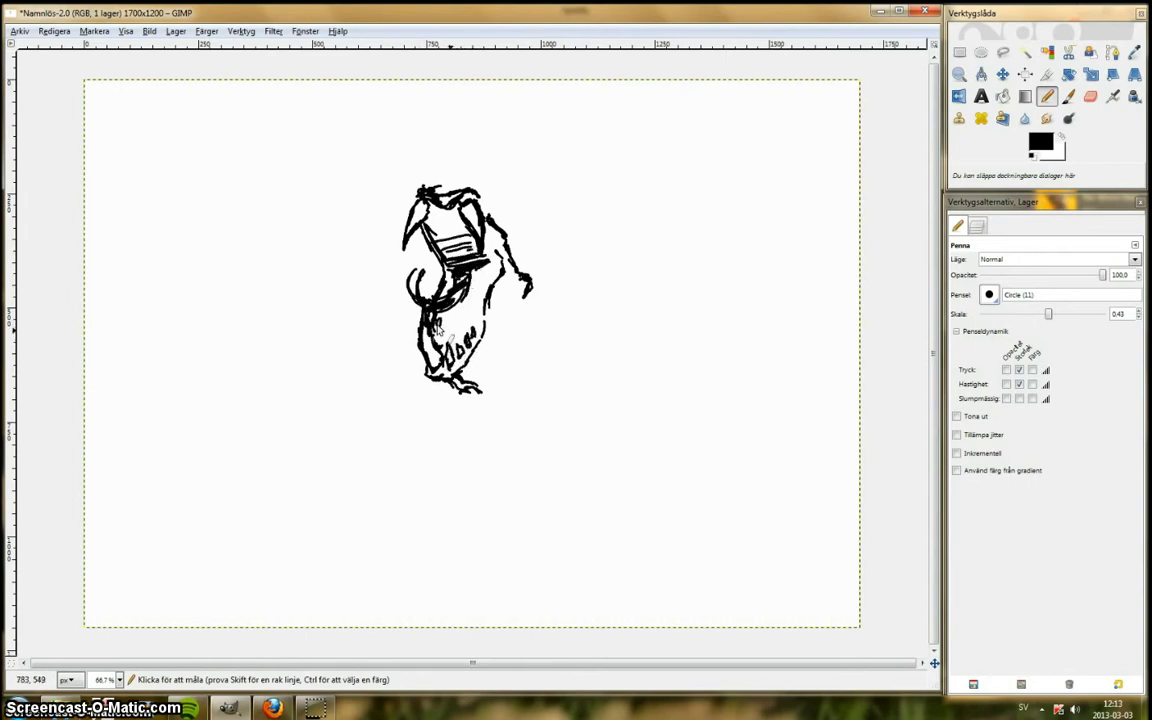
{"action": "mouse_move", "coordinate": [522, 269]}
{"action": "left_mouse_down"}
{"action": "mouse_move", "coordinate": [489, 324]}
{"action": "mouse_move", "coordinate": [540, 419]}
{"action": "mouse_move", "coordinate": [491, 568]}
{"action": "mouse_move", "coordinate": [390, 490]}
{"action": "left_mouse_up"}
{"action": "left_click", "coordinate": [1113, 74]}
{"action": "left_click", "coordinate": [564, 388]}
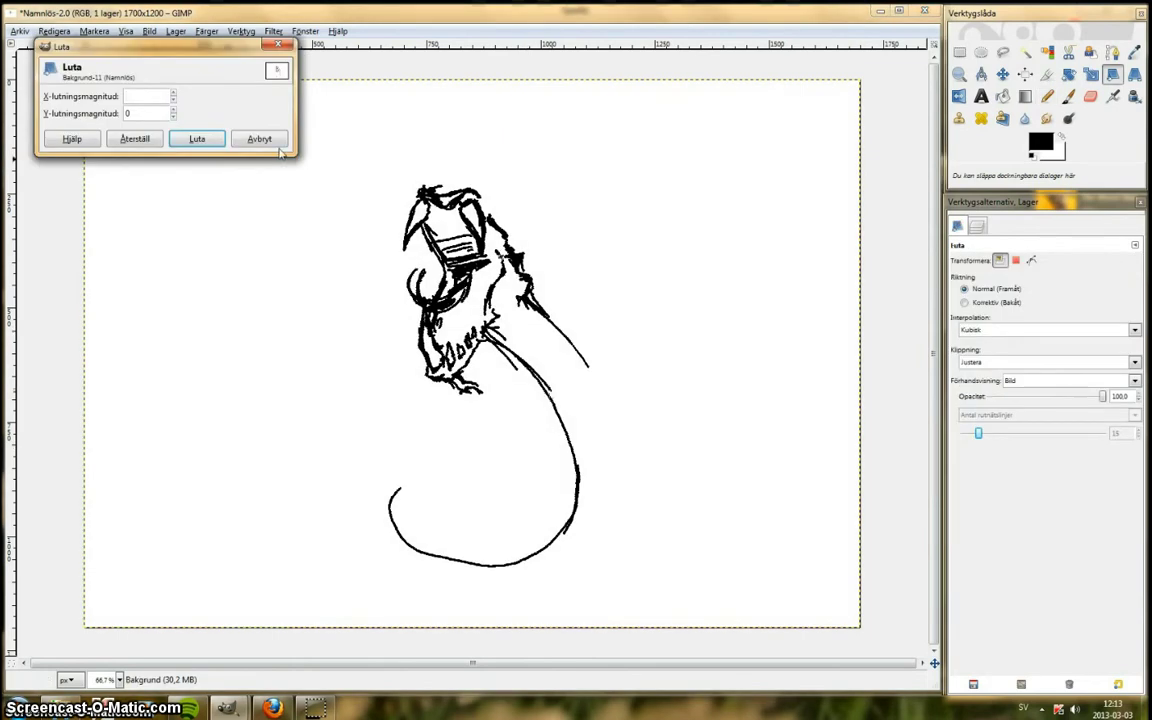
{"action": "left_click", "coordinate": [259, 139]}
Step: Undo the last two pencil strokes and redraw both edges of the neck running down from the head
{"action": "left_click", "coordinate": [1047, 96]}
{"action": "key", "text": "ctrl+z"}
{"action": "key", "text": "ctrl+z"}
{"action": "left_click_drag", "start_coordinate": [487, 330], "coordinate": [570, 425]}
{"action": "mouse_move", "coordinate": [487, 334]}
{"action": "left_mouse_down"}
{"action": "mouse_move", "coordinate": [573, 493]}
{"action": "mouse_move", "coordinate": [465, 568]}
{"action": "mouse_move", "coordinate": [393, 527]}
{"action": "mouse_move", "coordinate": [440, 437]}
{"action": "mouse_move", "coordinate": [503, 472]}
{"action": "mouse_move", "coordinate": [567, 459]}
{"action": "left_mouse_up"}
{"action": "left_click_drag", "start_coordinate": [580, 366], "coordinate": [613, 430]}
Step: Sketch the large coil behind the body and extend the neck's outer edge down to the bottom loop
{"action": "mouse_move", "coordinate": [613, 429]}
{"action": "left_mouse_down"}
{"action": "mouse_move", "coordinate": [689, 438]}
{"action": "mouse_move", "coordinate": [726, 514]}
{"action": "left_mouse_up"}
{"action": "left_click_drag", "start_coordinate": [720, 490], "coordinate": [647, 561]}
{"action": "left_click_drag", "start_coordinate": [705, 458], "coordinate": [711, 543]}
{"action": "left_click_drag", "start_coordinate": [594, 414], "coordinate": [604, 563]}
{"action": "left_click_drag", "start_coordinate": [613, 503], "coordinate": [542, 605]}
{"action": "left_click_drag", "start_coordinate": [620, 500], "coordinate": [578, 578]}
{"action": "left_click_drag", "start_coordinate": [464, 515], "coordinate": [501, 553]}
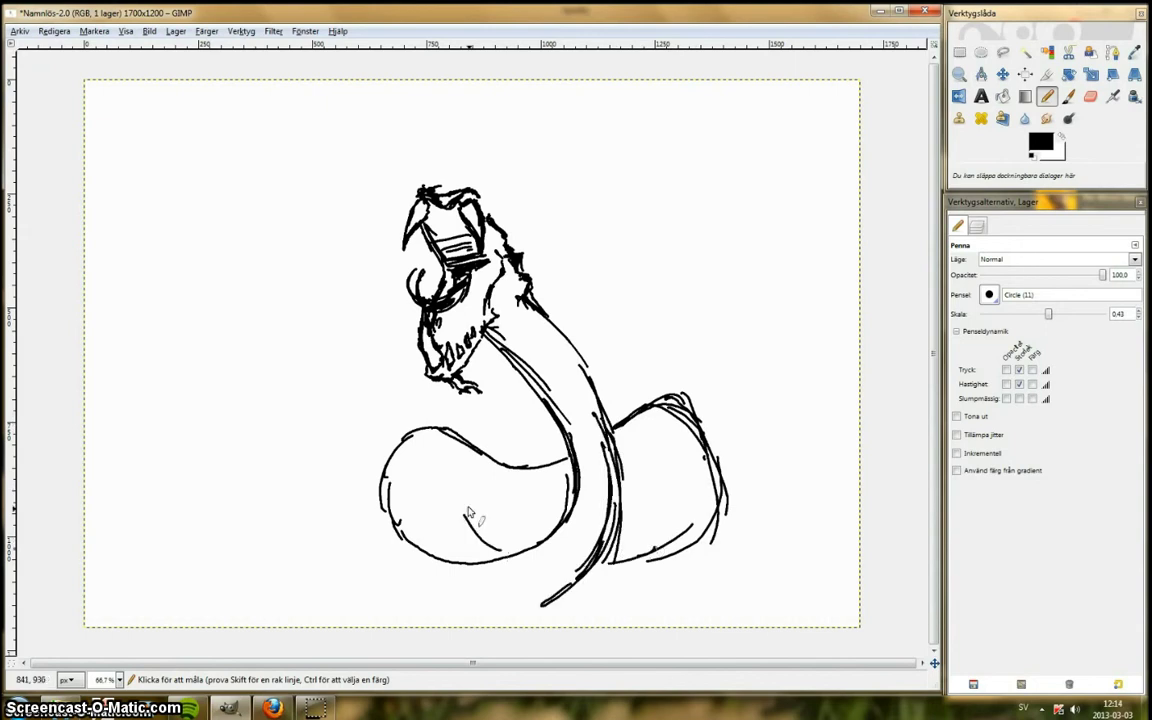
Step: Sketch the middle coil's inner lines, a raised coil behind the neck and a curved tail line in front of the jaw
{"action": "left_click_drag", "start_coordinate": [473, 490], "coordinate": [506, 559]}
{"action": "left_click_drag", "start_coordinate": [531, 424], "coordinate": [487, 463]}
{"action": "left_click_drag", "start_coordinate": [625, 326], "coordinate": [590, 382]}
{"action": "left_click_drag", "start_coordinate": [569, 319], "coordinate": [606, 373]}
{"action": "left_click_drag", "start_coordinate": [549, 294], "coordinate": [605, 297]}
{"action": "left_click_drag", "start_coordinate": [282, 294], "coordinate": [413, 318]}
{"action": "mouse_move", "coordinate": [572, 292]}
{"action": "left_mouse_down"}
{"action": "mouse_move", "coordinate": [619, 348]}
{"action": "mouse_move", "coordinate": [624, 338]}
{"action": "left_mouse_up"}
Step: Draw the second edge of the front loop and reinforce its curved inner and outer outlines
{"action": "left_click_drag", "start_coordinate": [547, 408], "coordinate": [490, 455]}
{"action": "left_click_drag", "start_coordinate": [598, 550], "coordinate": [405, 592]}
{"action": "left_click_drag", "start_coordinate": [385, 476], "coordinate": [425, 605]}
{"action": "left_click_drag", "start_coordinate": [433, 451], "coordinate": [423, 554]}
{"action": "mouse_move", "coordinate": [414, 476]}
{"action": "left_mouse_down"}
{"action": "mouse_move", "coordinate": [365, 440]}
{"action": "mouse_move", "coordinate": [565, 495]}
{"action": "left_mouse_up"}
{"action": "left_click_drag", "start_coordinate": [370, 470], "coordinate": [390, 510]}
Step: Add the inner and lower edges of the large rear coil and darken the body lines inside the front loop
{"action": "mouse_move", "coordinate": [612, 455]}
{"action": "left_mouse_down"}
{"action": "mouse_move", "coordinate": [651, 443]}
{"action": "mouse_move", "coordinate": [702, 462]}
{"action": "left_mouse_up"}
{"action": "mouse_move", "coordinate": [728, 490]}
{"action": "left_mouse_down"}
{"action": "mouse_move", "coordinate": [693, 570]}
{"action": "mouse_move", "coordinate": [632, 600]}
{"action": "left_mouse_up"}
{"action": "mouse_move", "coordinate": [700, 575]}
{"action": "left_mouse_down"}
{"action": "mouse_move", "coordinate": [599, 613]}
{"action": "mouse_move", "coordinate": [555, 608]}
{"action": "left_mouse_up"}
{"action": "mouse_move", "coordinate": [470, 490]}
{"action": "left_mouse_down"}
{"action": "mouse_move", "coordinate": [455, 528]}
{"action": "mouse_move", "coordinate": [467, 559]}
{"action": "left_mouse_up"}
{"action": "left_click_drag", "start_coordinate": [560, 420], "coordinate": [513, 462]}
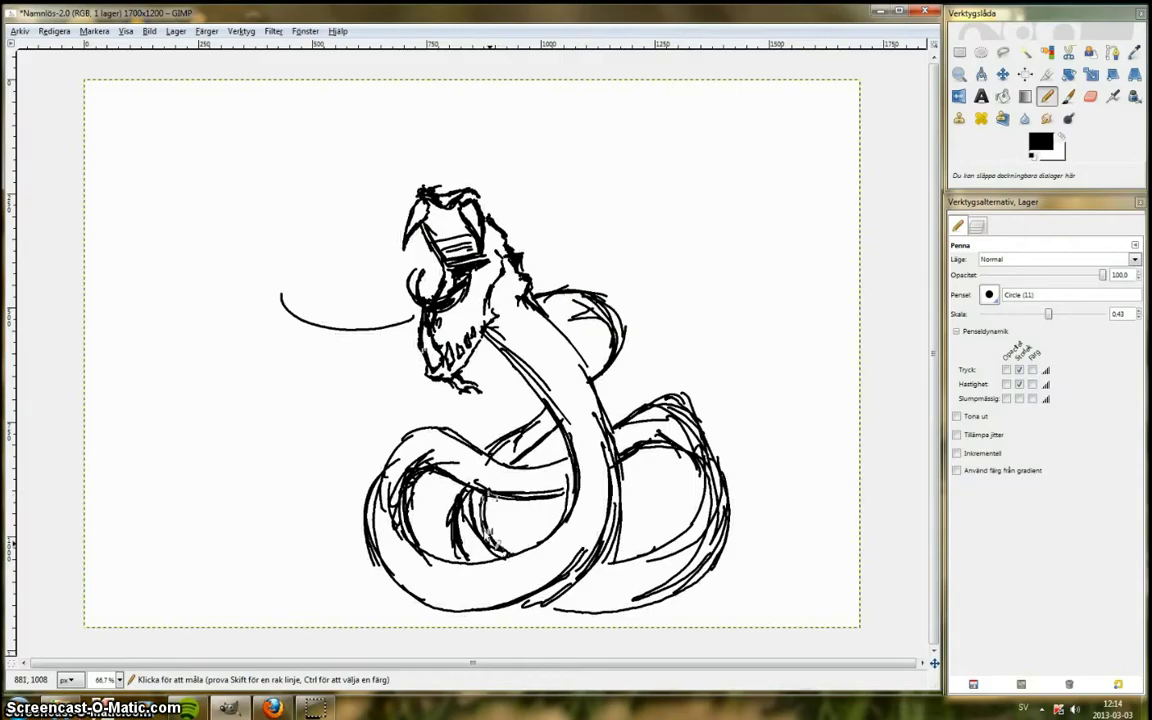
Step: Thicken the raised coil behind the neck and draw a spiked tip on the tail
{"action": "left_click_drag", "start_coordinate": [462, 423], "coordinate": [499, 395]}
{"action": "mouse_move", "coordinate": [579, 364]}
{"action": "left_mouse_down"}
{"action": "mouse_move", "coordinate": [522, 256]}
{"action": "mouse_move", "coordinate": [573, 295]}
{"action": "left_mouse_up"}
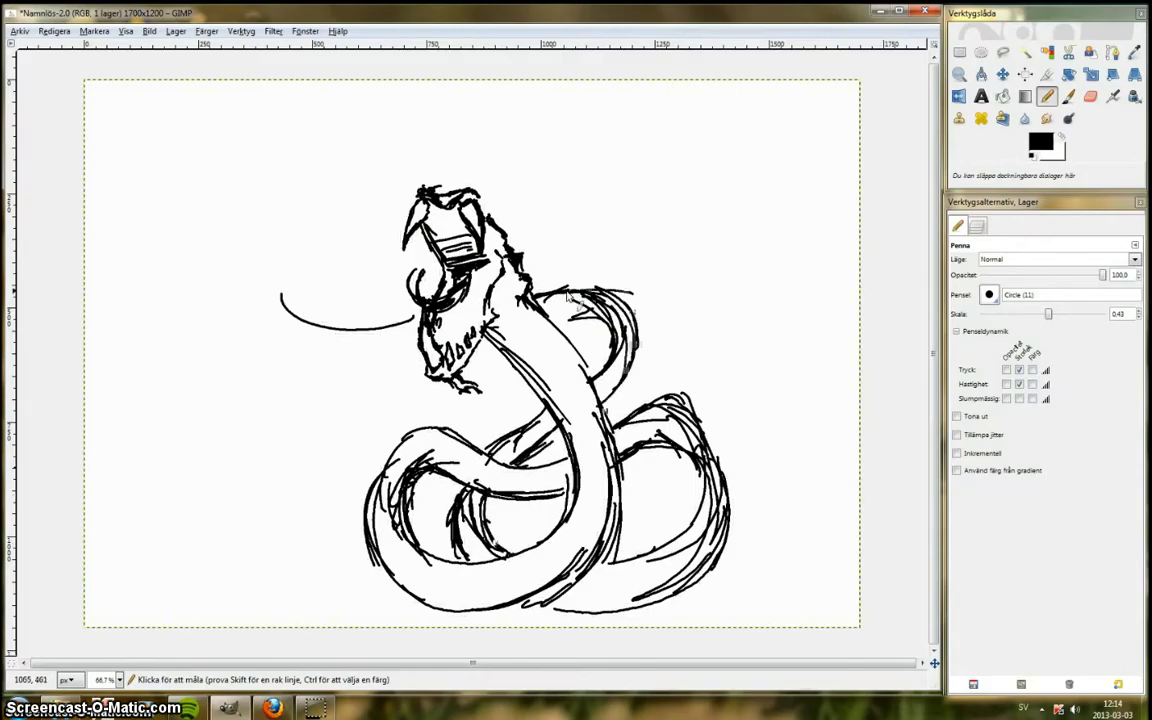
{"action": "left_click_drag", "start_coordinate": [559, 288], "coordinate": [575, 338]}
{"action": "left_click_drag", "start_coordinate": [377, 308], "coordinate": [245, 278]}
{"action": "mouse_move", "coordinate": [360, 312]}
{"action": "left_mouse_down"}
{"action": "mouse_move", "coordinate": [245, 275]}
{"action": "mouse_move", "coordinate": [284, 296]}
{"action": "left_mouse_up"}
{"action": "mouse_move", "coordinate": [300, 228]}
{"action": "left_mouse_down"}
{"action": "mouse_move", "coordinate": [272, 305]}
{"action": "mouse_move", "coordinate": [265, 279]}
{"action": "left_mouse_up"}
{"action": "left_click_drag", "start_coordinate": [335, 255], "coordinate": [283, 335]}
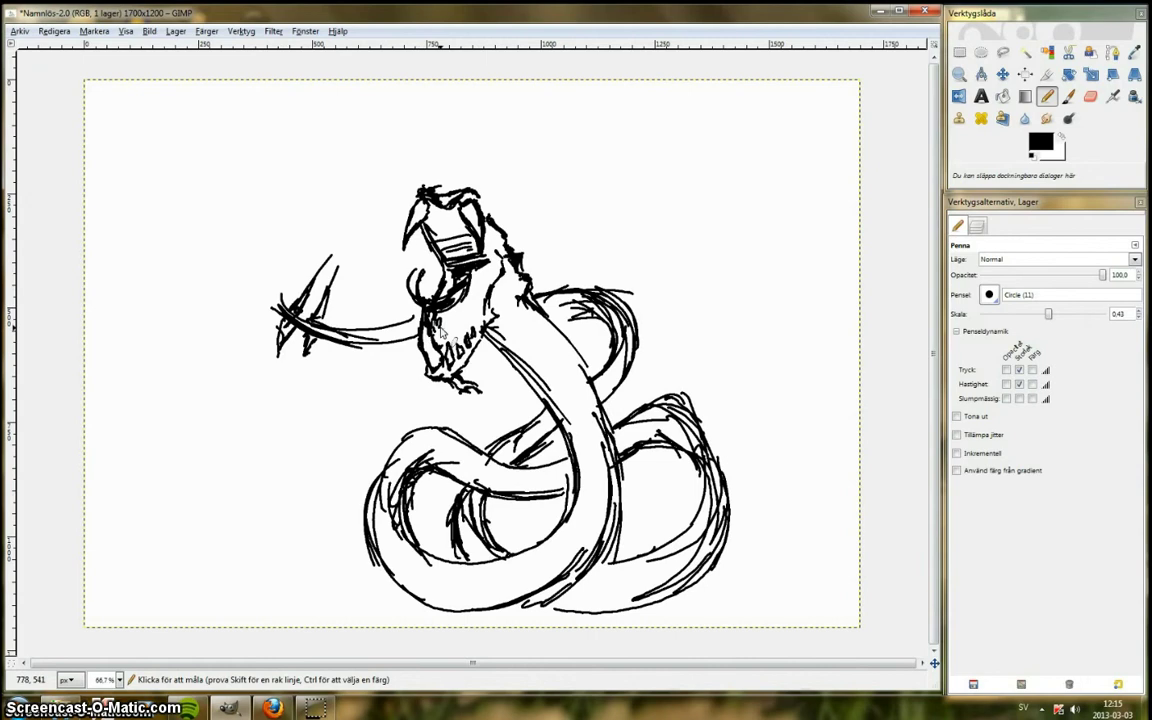
Step: Undo the spiked tail and thickened raised coil strokes, redoing the ones removed too far back
{"action": "key", "text": "ctrl+z"}
{"action": "key", "text": "ctrl+z"}
{"action": "key", "text": "ctrl+z"}
{"action": "key", "text": "ctrl+z"}
{"action": "key", "text": "ctrl+z"}
{"action": "key", "text": "ctrl+z"}
{"action": "key", "text": "ctrl+z"}
{"action": "key", "text": "ctrl+z"}
{"action": "key", "text": "ctrl+z"}
{"action": "key", "text": "ctrl+z"}
{"action": "key", "text": "ctrl+z"}
{"action": "key", "text": "ctrl+z"}
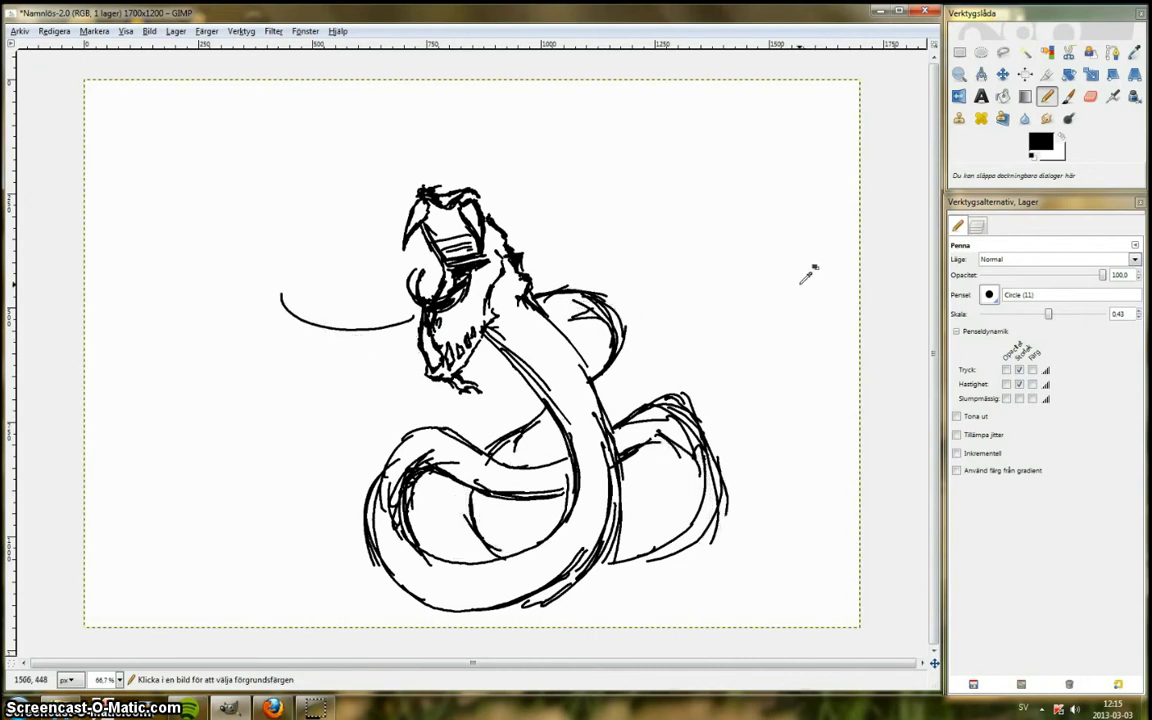
{"action": "key", "text": "ctrl+y"}
{"action": "key", "text": "ctrl+y"}
Step: Erase the raised coil behind the neck, the tail line and the stray line beside the body with an enlarged eraser
{"action": "key", "text": "shift+e"}
{"action": "left_click_drag", "start_coordinate": [618, 314], "coordinate": [538, 294]}
{"action": "left_click_drag", "start_coordinate": [1063, 314], "coordinate": [1083, 314]}
{"action": "left_click_drag", "start_coordinate": [282, 294], "coordinate": [412, 319]}
{"action": "left_click_drag", "start_coordinate": [624, 328], "coordinate": [592, 379]}
{"action": "mouse_move", "coordinate": [550, 410]}
{"action": "left_mouse_down"}
{"action": "mouse_move", "coordinate": [523, 428]}
{"action": "mouse_move", "coordinate": [561, 426]}
{"action": "left_mouse_up"}
Step: Pencil in the body line behind the front loop and a smaller coil lower behind the neck
{"action": "key", "text": "n"}
{"action": "left_click_drag", "start_coordinate": [512, 463], "coordinate": [553, 445]}
{"action": "mouse_move", "coordinate": [583, 368]}
{"action": "left_mouse_down"}
{"action": "mouse_move", "coordinate": [601, 402]}
{"action": "mouse_move", "coordinate": [627, 390]}
{"action": "left_mouse_up"}
Step: Draw the tail curving forward below the jaw and give it a barbed tip
{"action": "mouse_move", "coordinate": [520, 372]}
{"action": "left_mouse_down"}
{"action": "mouse_move", "coordinate": [360, 354]}
{"action": "mouse_move", "coordinate": [411, 403]}
{"action": "left_mouse_up"}
{"action": "left_click_drag", "start_coordinate": [537, 396], "coordinate": [425, 411]}
{"action": "left_click_drag", "start_coordinate": [362, 382], "coordinate": [412, 408]}
{"action": "left_click_drag", "start_coordinate": [535, 390], "coordinate": [440, 405]}
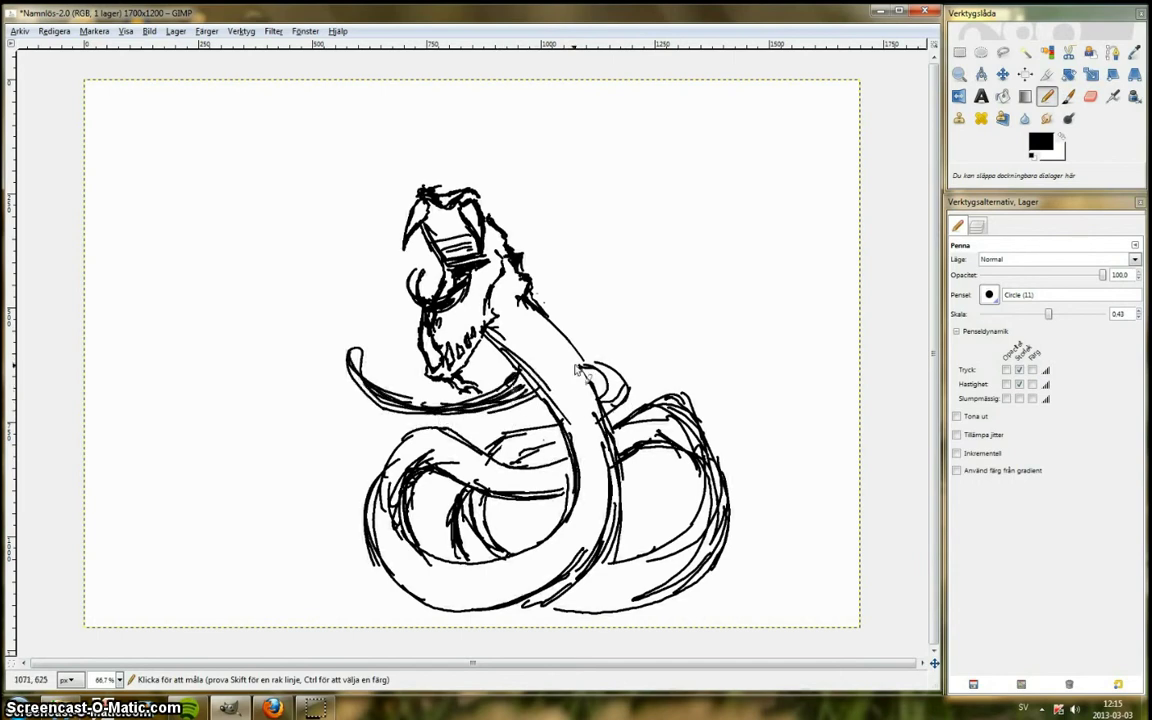
{"action": "mouse_move", "coordinate": [358, 351]}
{"action": "left_mouse_down"}
{"action": "mouse_move", "coordinate": [385, 327]}
{"action": "mouse_move", "coordinate": [315, 395]}
{"action": "left_mouse_up"}
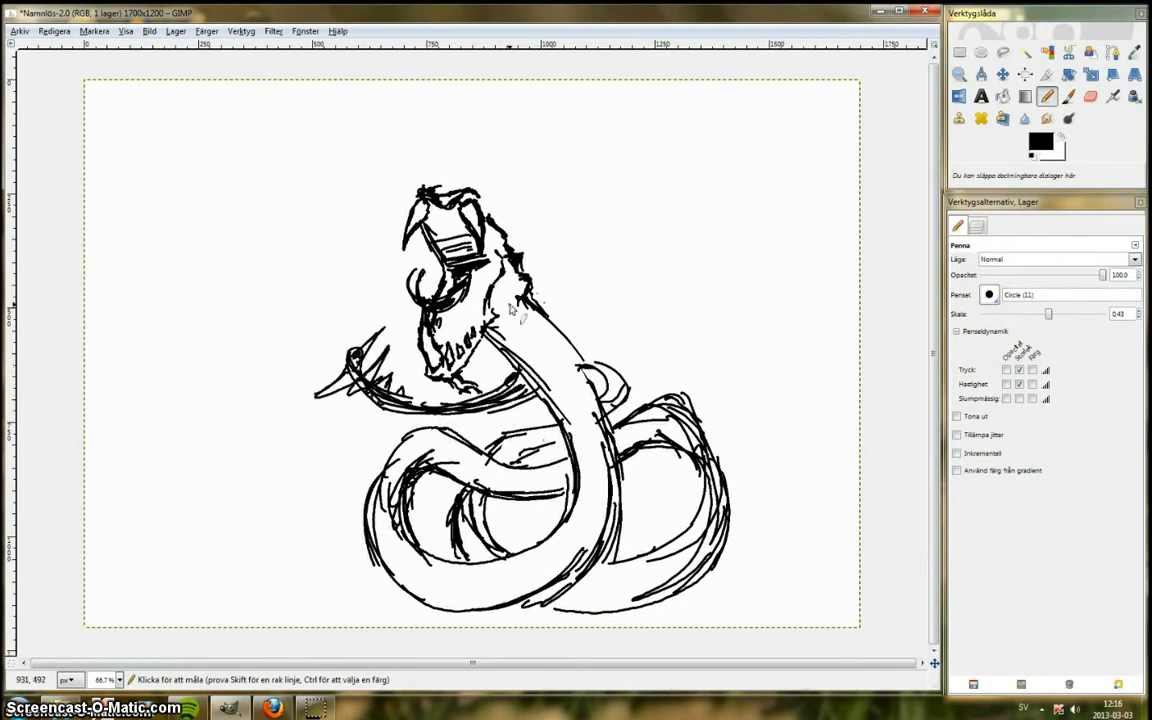
Step: Undo the stray stroke behind the head and rework the neck's front edge where the tail meets it
{"action": "left_click_drag", "start_coordinate": [515, 272], "coordinate": [570, 243]}
{"action": "key", "text": "ctrl+z"}
{"action": "left_click_drag", "start_coordinate": [488, 327], "coordinate": [562, 406]}
{"action": "mouse_move", "coordinate": [512, 381]}
{"action": "left_mouse_down"}
{"action": "mouse_move", "coordinate": [538, 376]}
{"action": "mouse_move", "coordinate": [524, 371]}
{"action": "mouse_move", "coordinate": [556, 400]}
{"action": "left_mouse_up"}
{"action": "left_click", "coordinate": [1090, 96]}
{"action": "left_click", "coordinate": [1047, 96]}
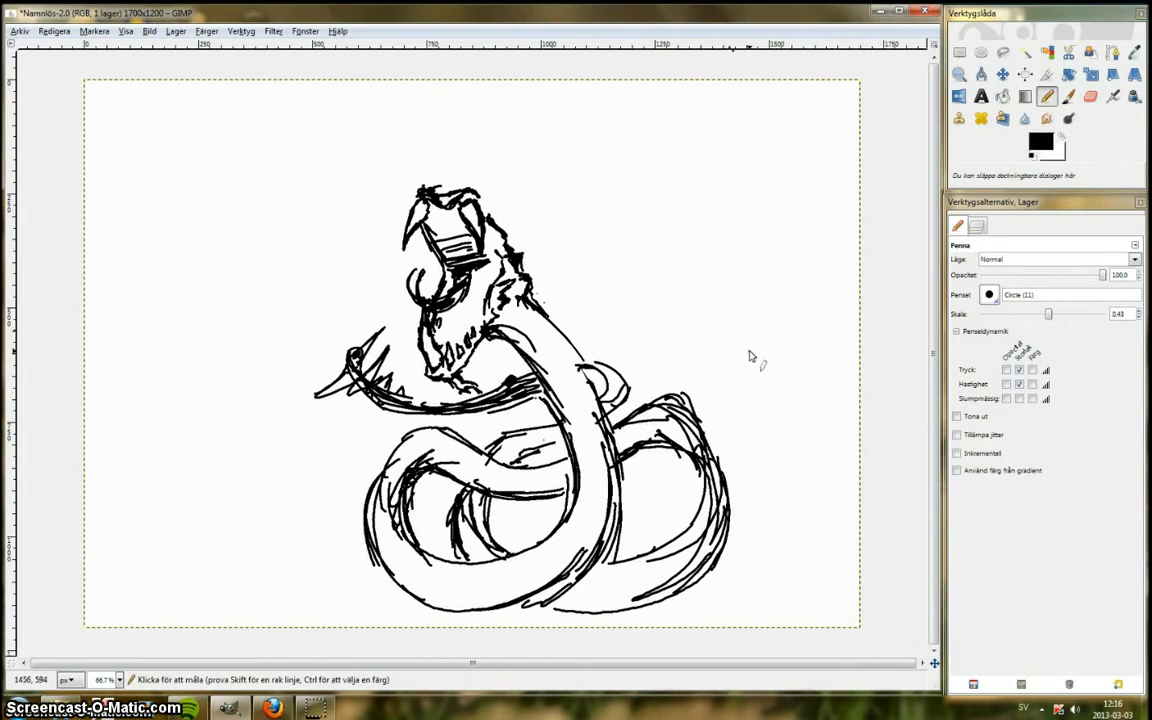
Step: Add a transparent layer above the sketch
{"action": "scroll", "coordinate": [430, 280], "scroll_direction": "up", "scroll_amount": 4}
{"action": "scroll", "coordinate": [440, 310], "scroll_direction": "down", "scroll_amount": 1}
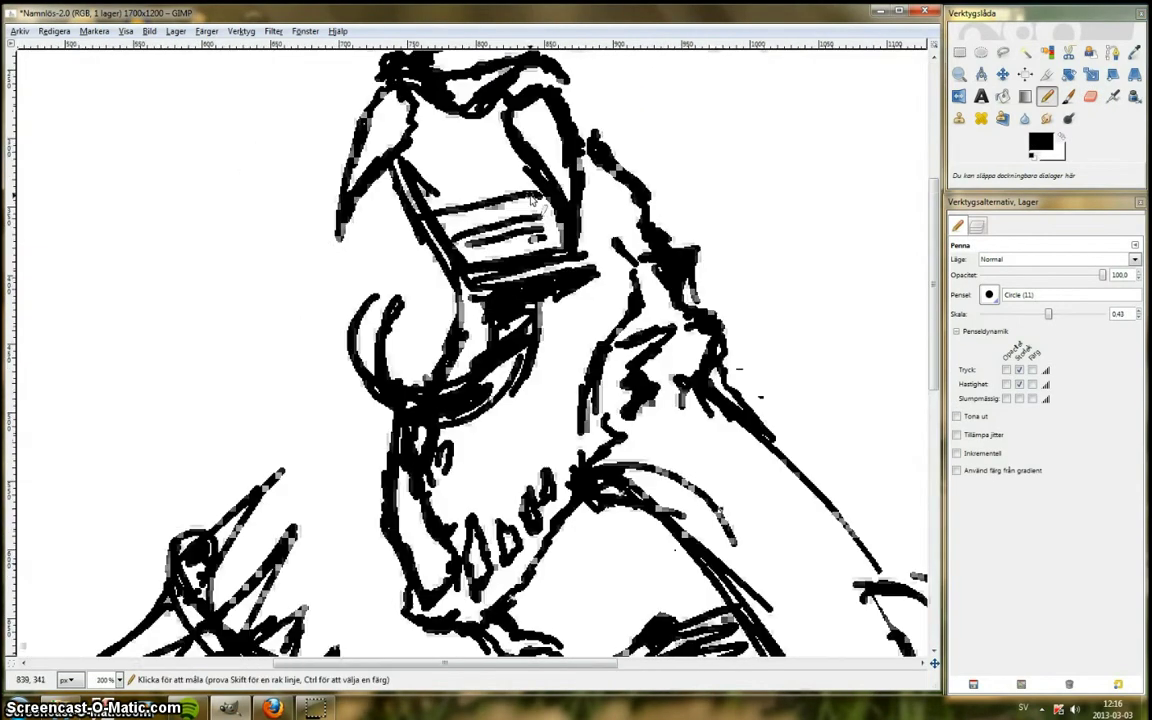
{"action": "left_click", "coordinate": [978, 226]}
{"action": "right_click", "coordinate": [1011, 314]}
{"action": "left_click", "coordinate": [930, 341]}
{"action": "key", "text": "Return"}
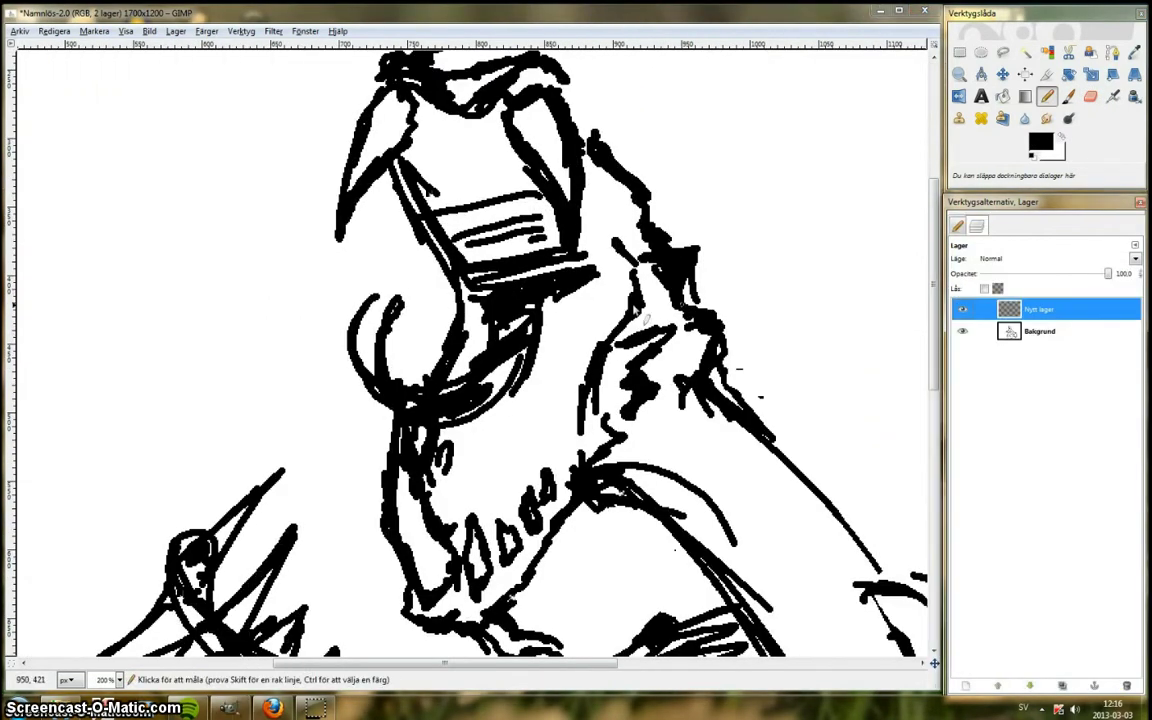
Step: Add a white-filled layer at the top of the layer stack
{"action": "right_click", "coordinate": [1016, 352]}
{"action": "left_click", "coordinate": [932, 386]}
{"action": "left_click", "coordinate": [102, 235]}
{"action": "left_click", "coordinate": [178, 279]}
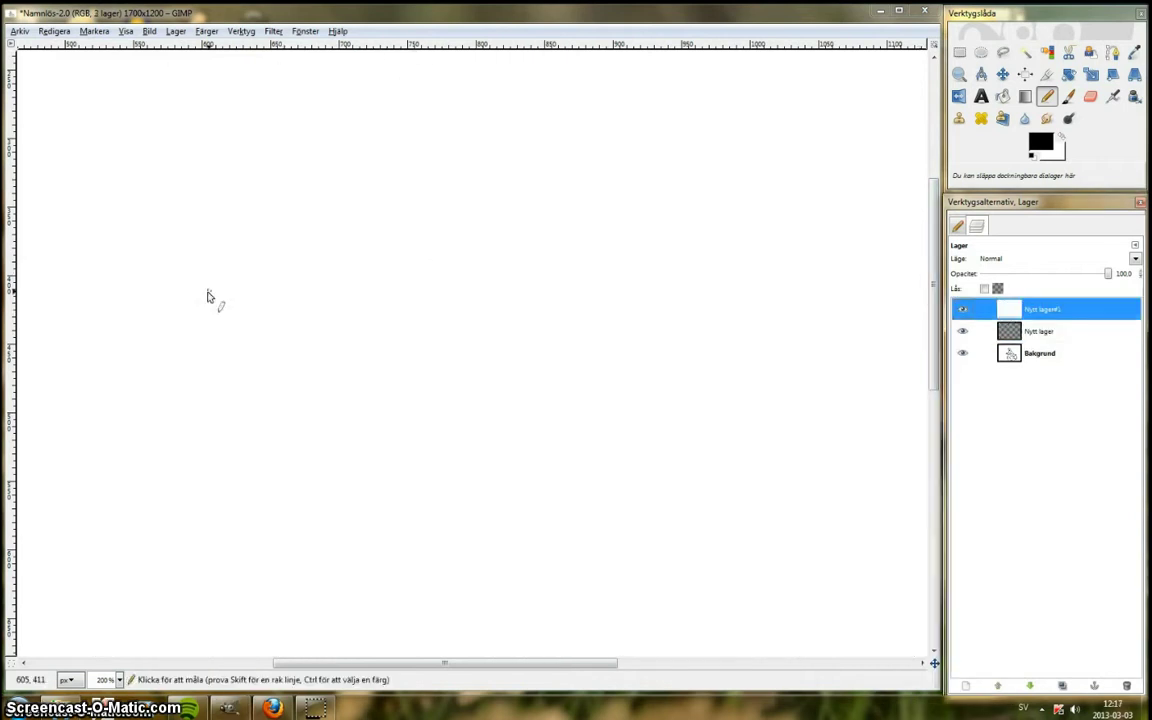
Step: Delete the transparent layer beneath the white layer
{"action": "left_click", "coordinate": [1011, 333]}
{"action": "right_click", "coordinate": [1010, 334]}
{"action": "left_click", "coordinate": [908, 436]}
Step: Add a transparent layer on top and, with the white layer hidden, ink a first line along the jaw hinge
{"action": "right_click", "coordinate": [1010, 310]}
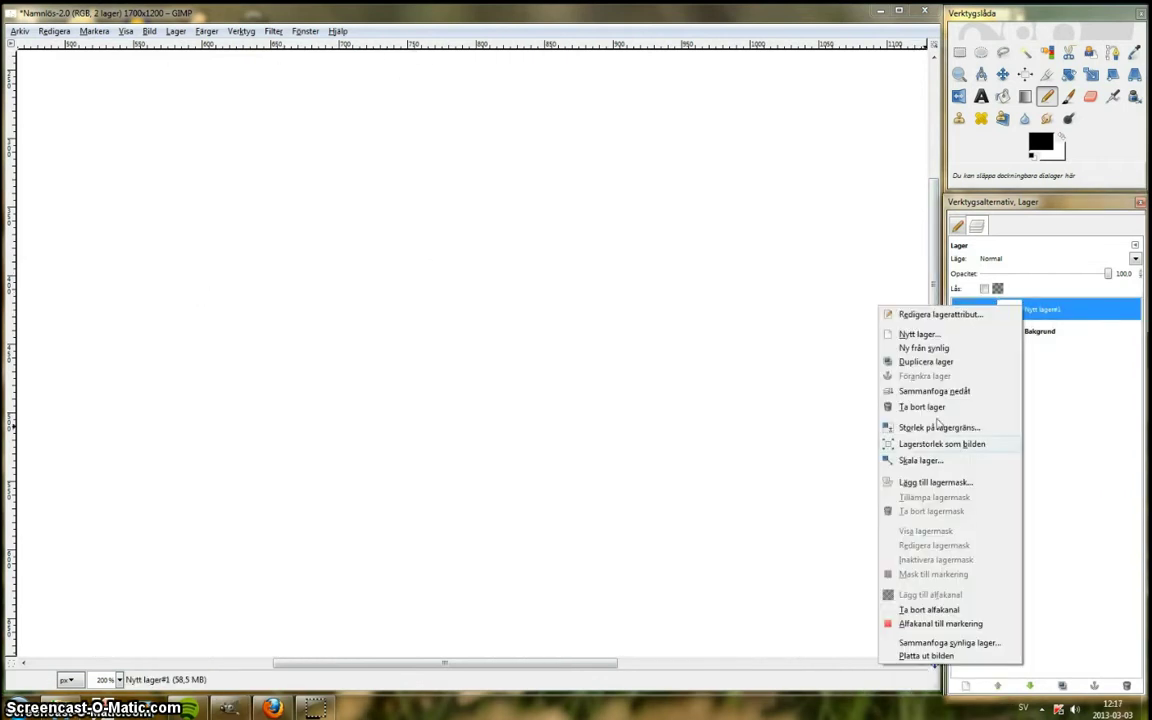
{"action": "left_click", "coordinate": [930, 334]}
{"action": "key", "text": "Return"}
{"action": "left_click", "coordinate": [962, 331]}
{"action": "left_click_drag", "start_coordinate": [622, 251], "coordinate": [590, 397]}
Step: Lower the opacity of the Bakgrund sketch layer to 41.8
{"action": "left_click", "coordinate": [1012, 353]}
{"action": "left_click_drag", "start_coordinate": [1108, 273], "coordinate": [1016, 272]}
{"action": "left_click", "coordinate": [962, 331]}
{"action": "left_click", "coordinate": [1012, 331]}
{"action": "left_click", "coordinate": [1040, 353]}
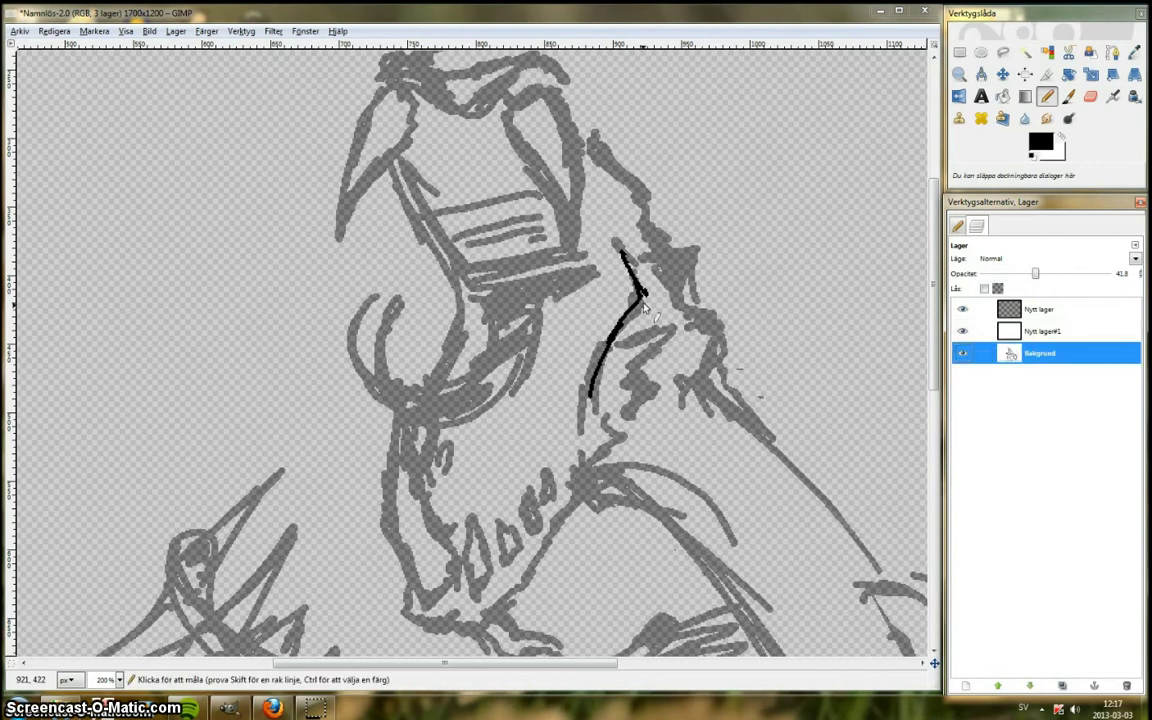
{"action": "left_click", "coordinate": [1035, 273]}
Step: On the top layer, trace the jaw hinge, lower jaw and gum line, the throat's start and the back of the mouth
{"action": "left_click", "coordinate": [1040, 309]}
{"action": "mouse_move", "coordinate": [620, 252]}
{"action": "left_mouse_down"}
{"action": "mouse_move", "coordinate": [560, 500]}
{"action": "mouse_move", "coordinate": [434, 628]}
{"action": "left_mouse_up"}
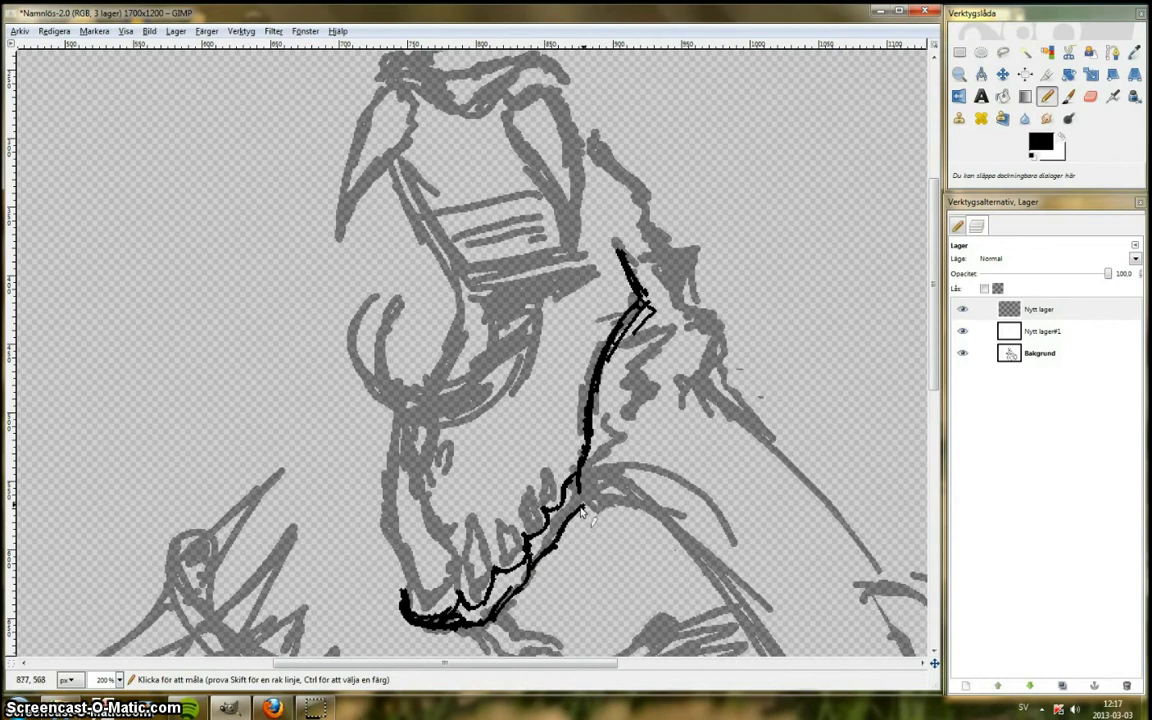
{"action": "mouse_move", "coordinate": [582, 508]}
{"action": "left_mouse_down"}
{"action": "mouse_move", "coordinate": [645, 477]}
{"action": "mouse_move", "coordinate": [686, 479]}
{"action": "left_mouse_up"}
{"action": "left_click_drag", "start_coordinate": [612, 487], "coordinate": [697, 497]}
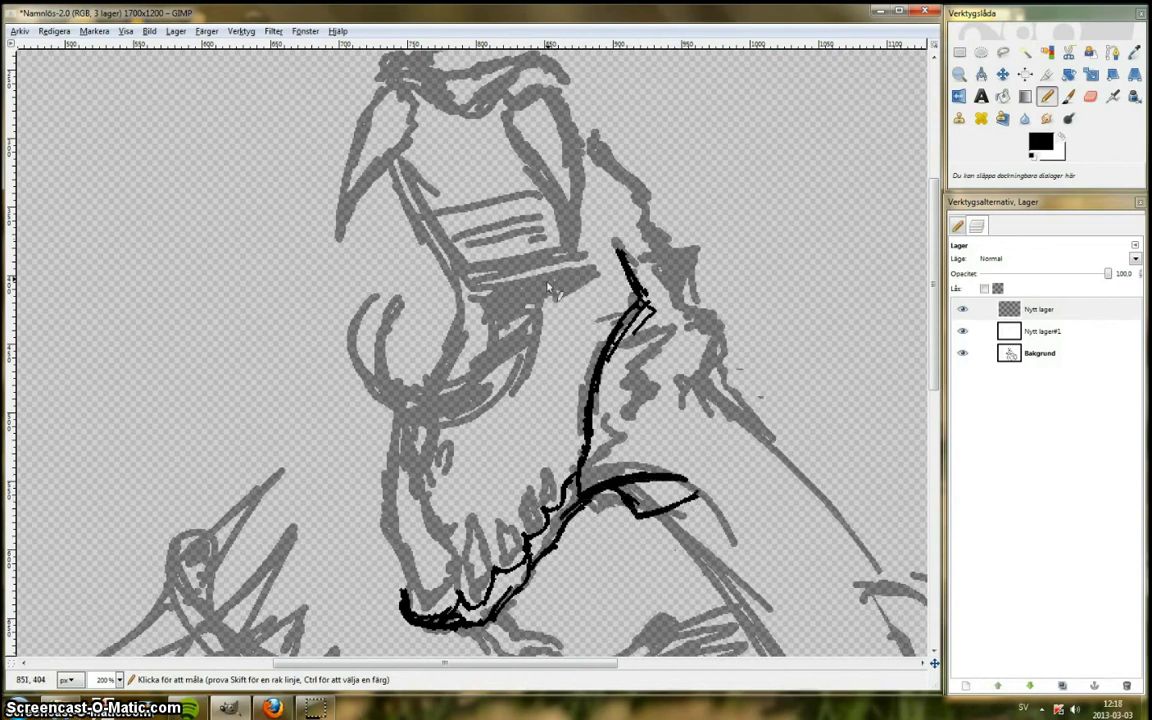
{"action": "left_click_drag", "start_coordinate": [561, 285], "coordinate": [621, 287]}
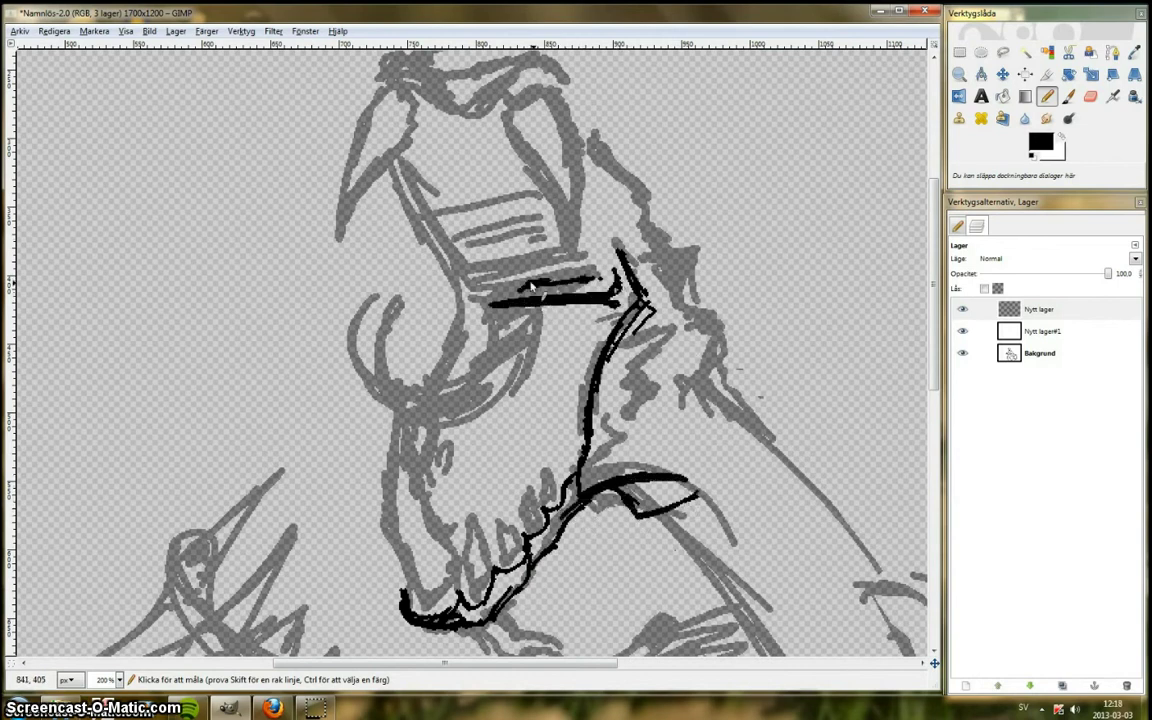
Step: Switch to Spotify, play Hungry Hearts - Radio Edit, and return to GIMP
{"action": "left_click", "coordinate": [188, 708]}
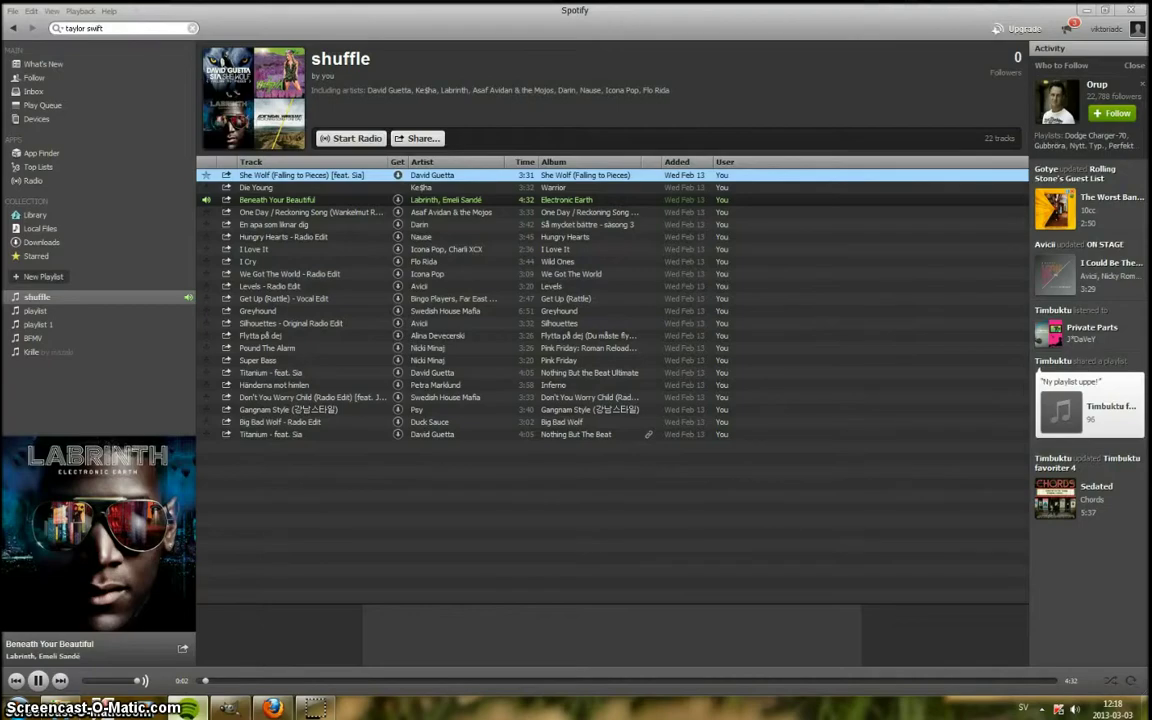
{"action": "double_click", "coordinate": [294, 240]}
{"action": "left_click", "coordinate": [272, 707]}
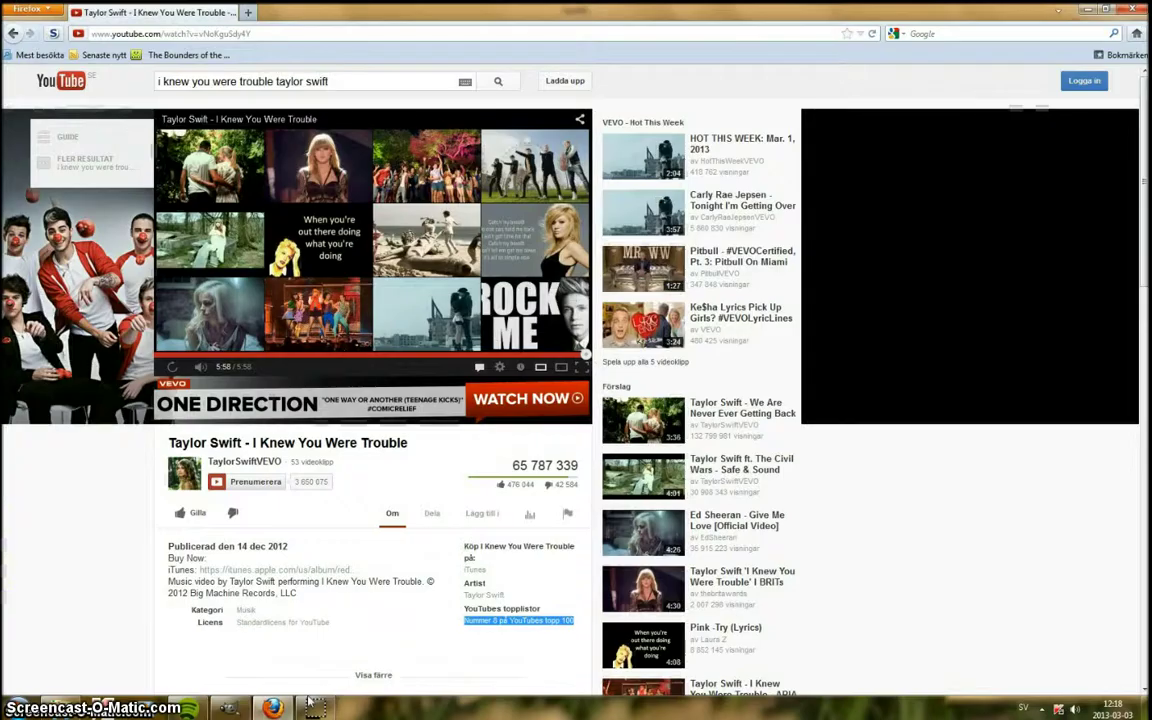
{"action": "left_click", "coordinate": [312, 705]}
Step: Ink the mouth's front inner edge and start the lower front teeth
{"action": "mouse_move", "coordinate": [392, 163]}
{"action": "left_mouse_down"}
{"action": "mouse_move", "coordinate": [414, 268]}
{"action": "mouse_move", "coordinate": [452, 357]}
{"action": "mouse_move", "coordinate": [420, 455]}
{"action": "left_mouse_up"}
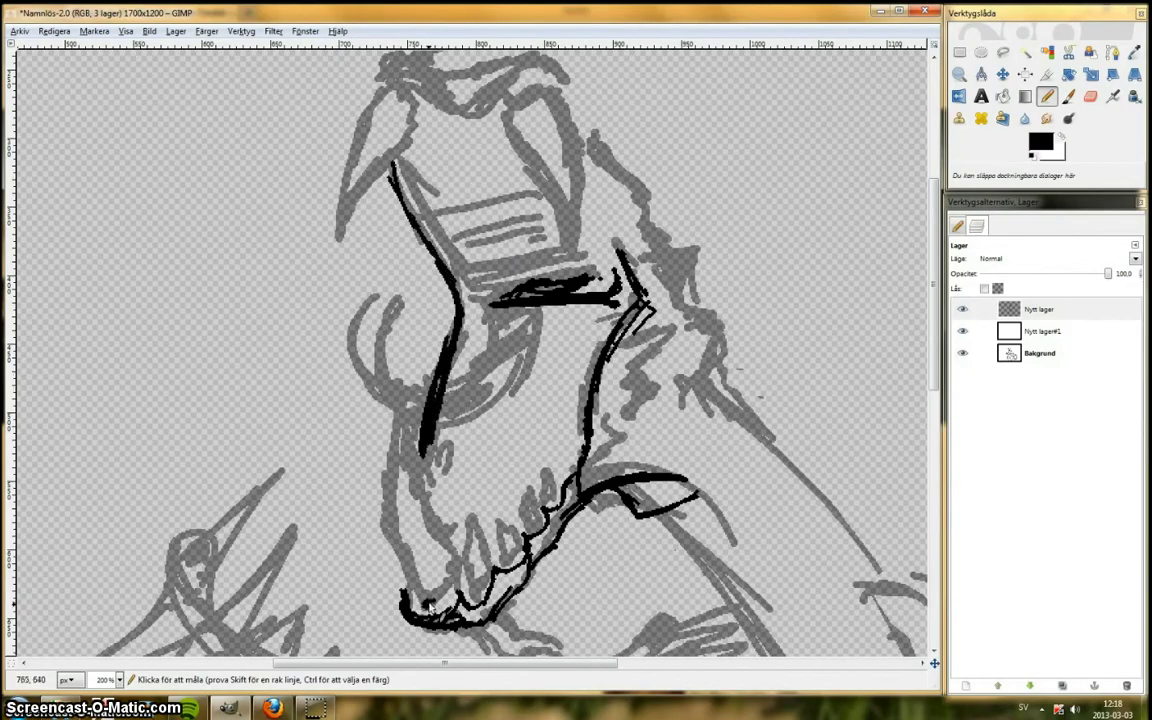
{"action": "left_click_drag", "start_coordinate": [427, 606], "coordinate": [468, 550]}
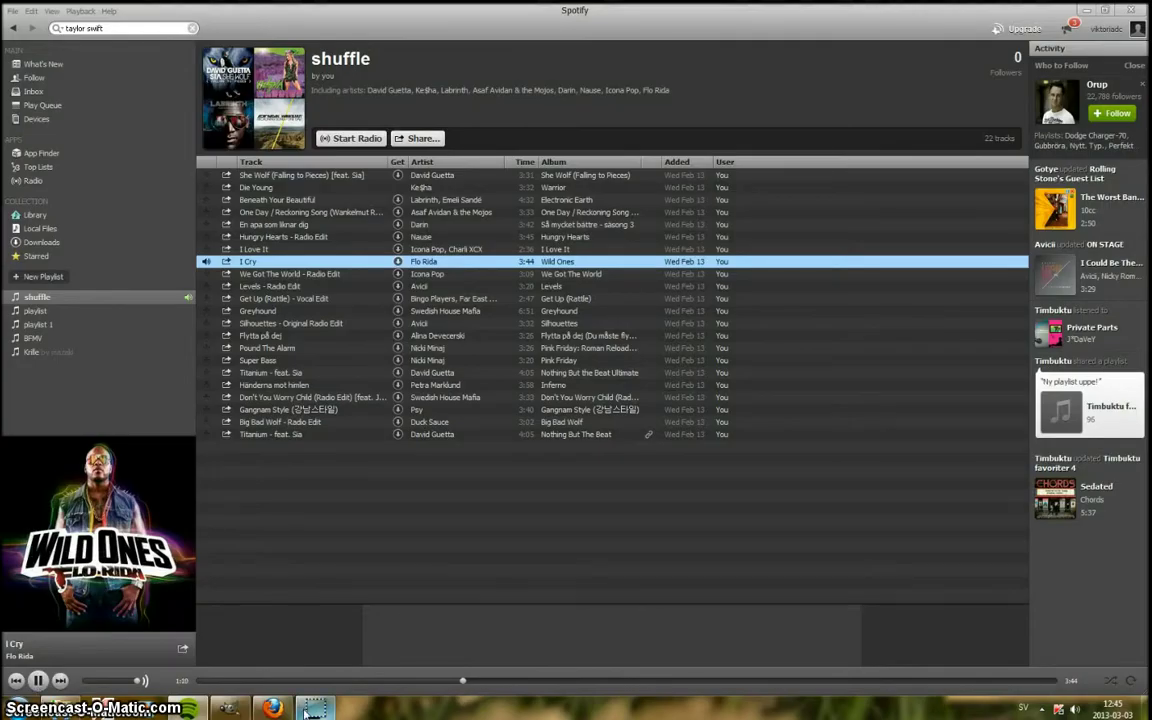
Step: Return to GIMP and darken the inner edges of the large rear coil, the middle coil and the body with the pencil
{"action": "left_click", "coordinate": [230, 706]}
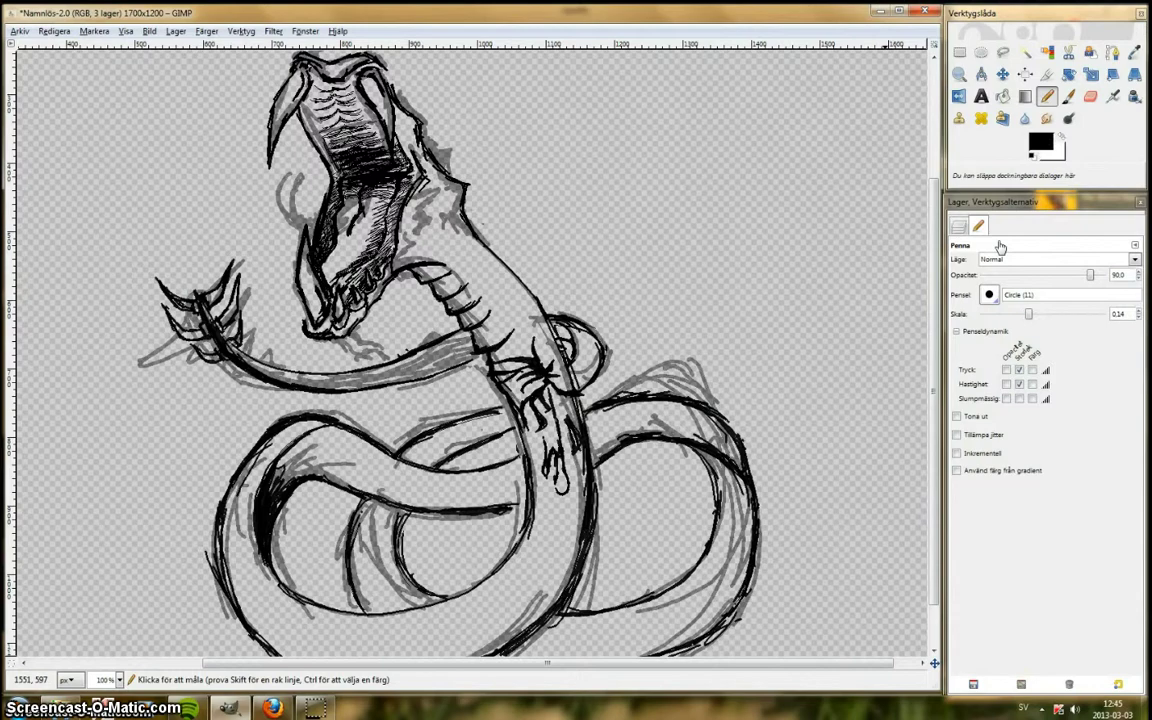
{"action": "scroll", "coordinate": [625, 372], "scroll_direction": "up", "scroll_amount": 3}
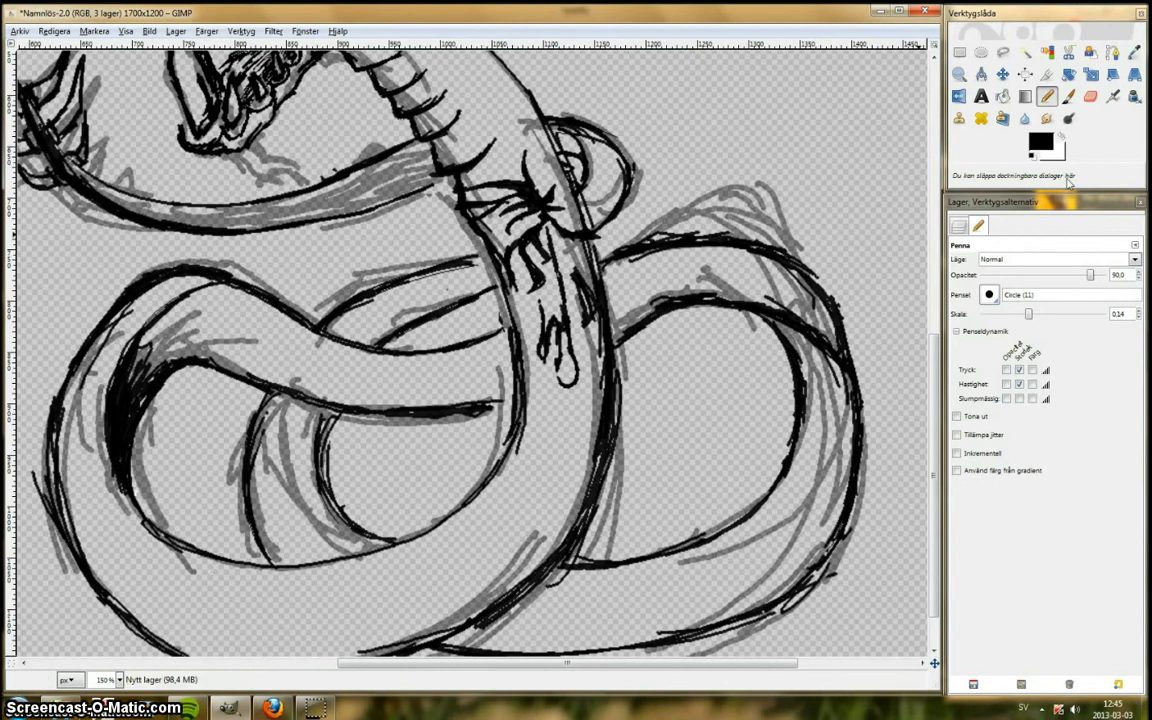
{"action": "key", "text": "shift+e"}
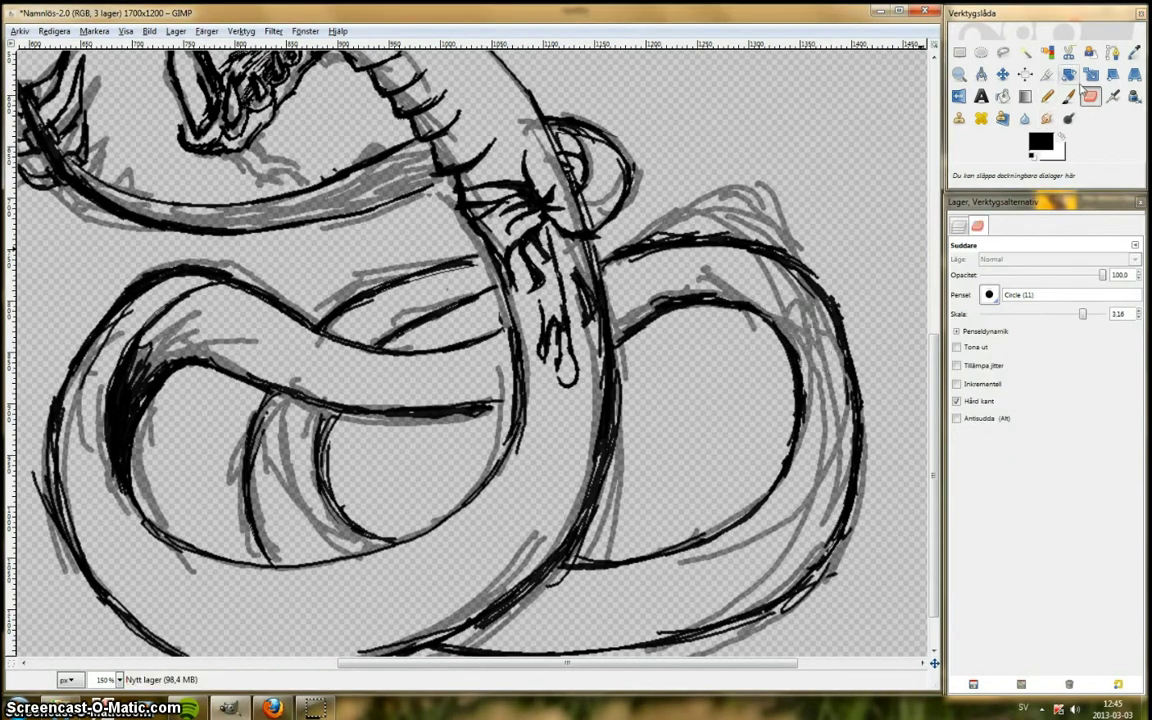
{"action": "left_click", "coordinate": [1047, 96]}
{"action": "mouse_move", "coordinate": [718, 246]}
{"action": "left_mouse_down"}
{"action": "mouse_move", "coordinate": [806, 385]}
{"action": "mouse_move", "coordinate": [802, 365]}
{"action": "left_mouse_up"}
{"action": "mouse_move", "coordinate": [289, 395]}
{"action": "left_mouse_down"}
{"action": "mouse_move", "coordinate": [347, 514]}
{"action": "mouse_move", "coordinate": [334, 518]}
{"action": "left_mouse_up"}
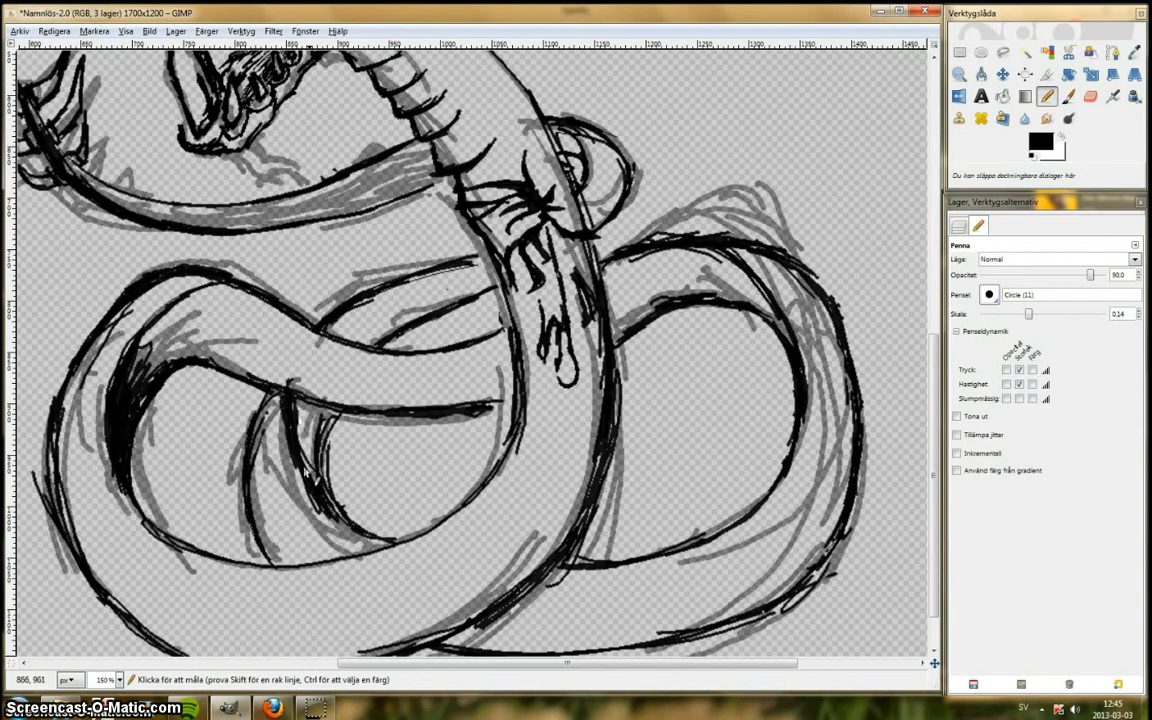
{"action": "mouse_move", "coordinate": [681, 279]}
{"action": "left_mouse_down"}
{"action": "mouse_move", "coordinate": [767, 314]}
{"action": "mouse_move", "coordinate": [750, 284]}
{"action": "left_mouse_up"}
{"action": "left_click_drag", "start_coordinate": [522, 396], "coordinate": [517, 443]}
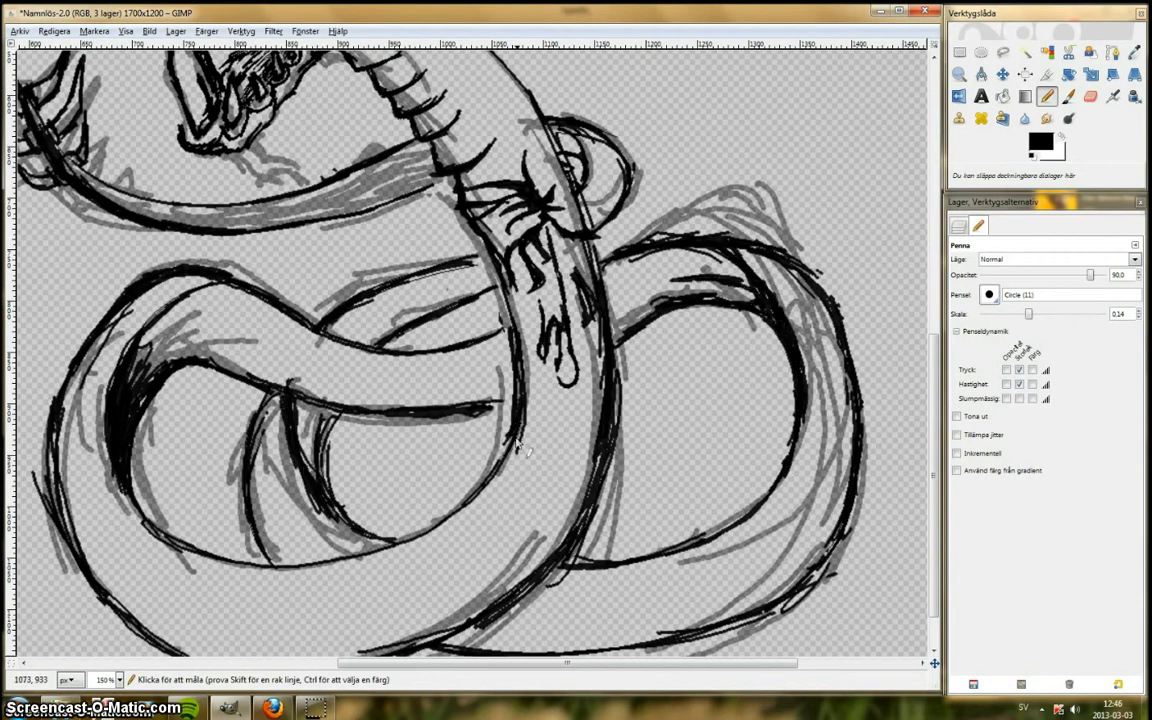
Step: Rearrange the dock so Layers comes after Tool Options, and display the layer list
{"action": "left_click_drag", "start_coordinate": [958, 226], "coordinate": [1003, 314]}
{"action": "left_click", "coordinate": [1065, 211]}
{"action": "left_click", "coordinate": [1135, 245]}
{"action": "mouse_move", "coordinate": [1012, 249]}
{"action": "left_click", "coordinate": [885, 281]}
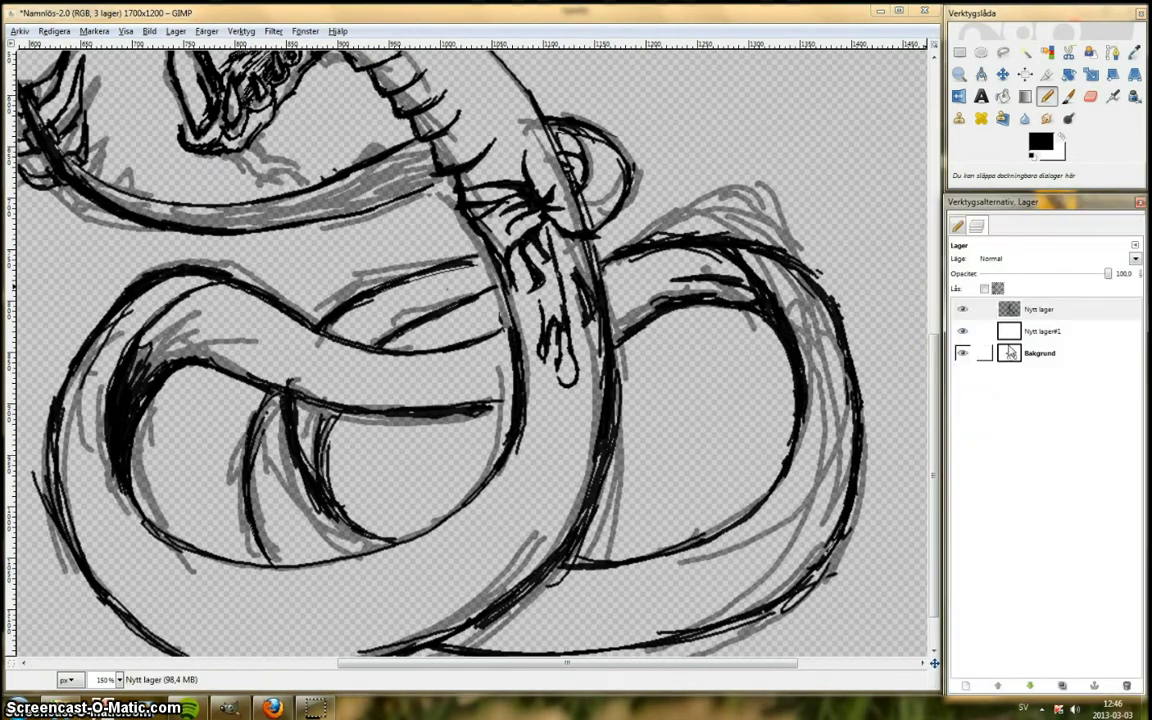
Step: Hide the Bakgrund sketch layer and ink muscle lines behind the jaw and down the neck
{"action": "left_click", "coordinate": [964, 354]}
{"action": "scroll", "coordinate": [463, 583], "scroll_direction": "down", "scroll_amount": 2}
{"action": "scroll", "coordinate": [425, 340], "scroll_direction": "up", "scroll_amount": 3}
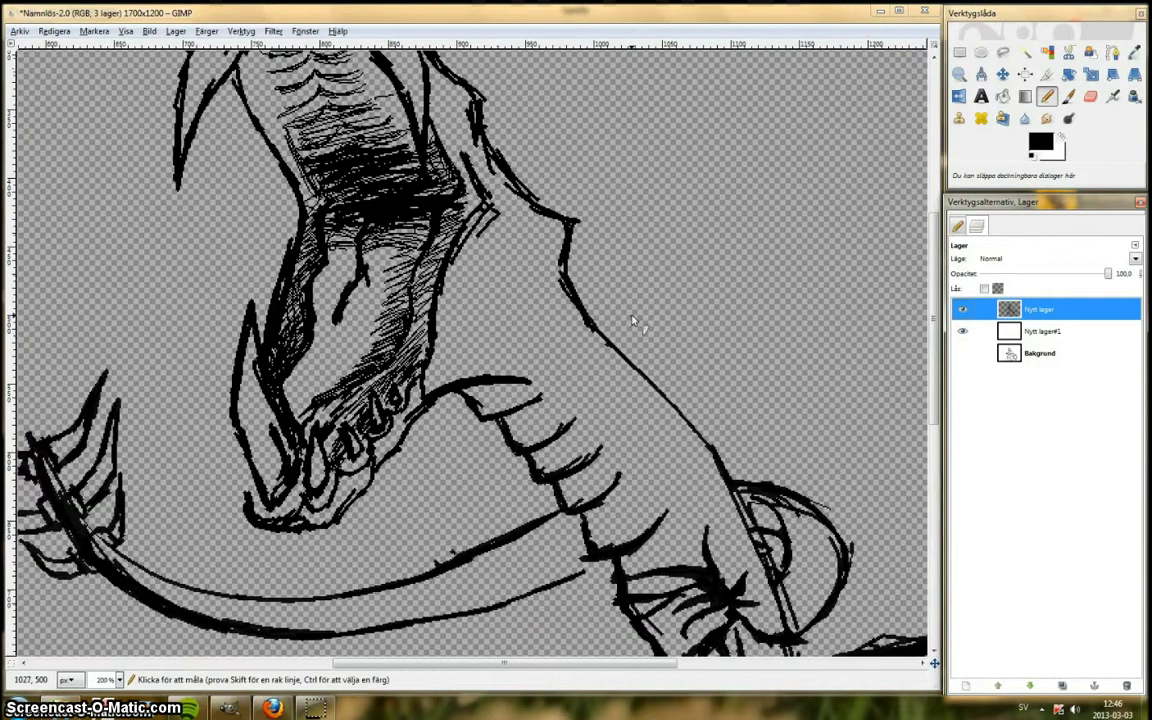
{"action": "left_click_drag", "start_coordinate": [509, 263], "coordinate": [502, 351]}
{"action": "left_click_drag", "start_coordinate": [499, 291], "coordinate": [582, 385]}
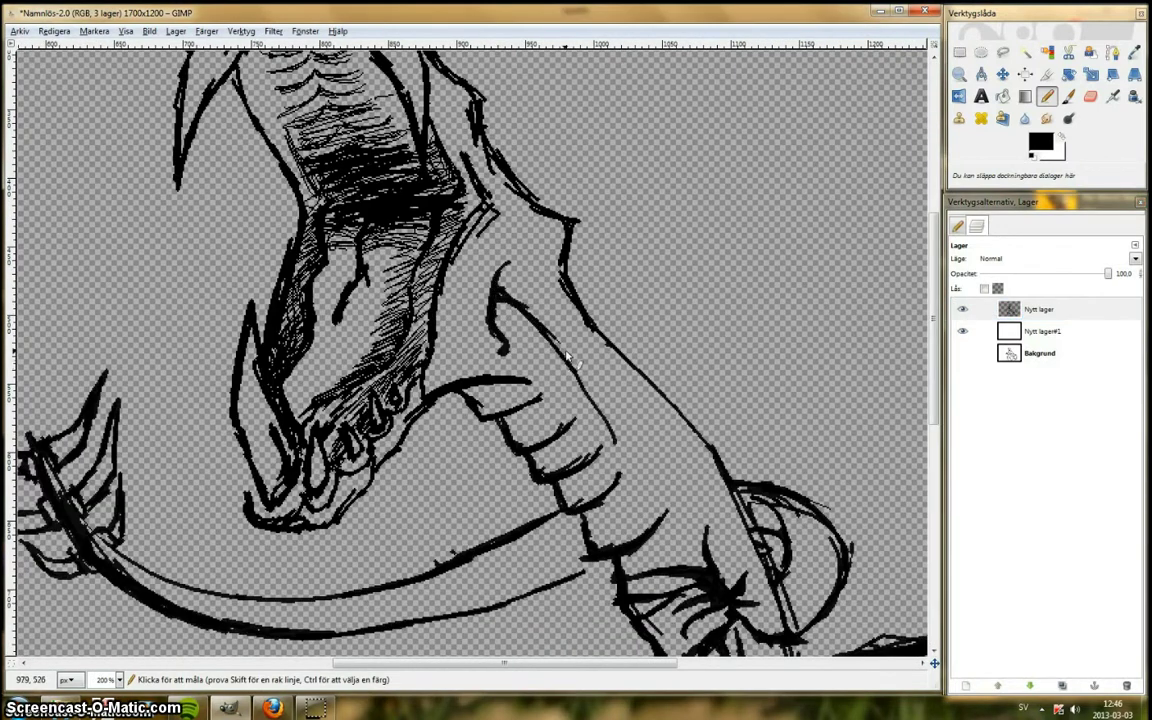
{"action": "key", "text": "ctrl+z"}
{"action": "left_click_drag", "start_coordinate": [553, 340], "coordinate": [627, 424]}
Step: Erase the ribbed ridges on the front of the neck and redraw it with smooth muscle contours
{"action": "left_click", "coordinate": [1090, 97]}
{"action": "mouse_move", "coordinate": [484, 408]}
{"action": "left_mouse_down"}
{"action": "mouse_move", "coordinate": [645, 535]}
{"action": "mouse_move", "coordinate": [487, 411]}
{"action": "mouse_move", "coordinate": [547, 488]}
{"action": "mouse_move", "coordinate": [470, 380]}
{"action": "mouse_move", "coordinate": [553, 452]}
{"action": "mouse_move", "coordinate": [638, 491]}
{"action": "left_mouse_up"}
{"action": "left_click", "coordinate": [1047, 97]}
{"action": "scroll", "coordinate": [740, 488], "scroll_direction": "down", "scroll_amount": 4}
{"action": "scroll", "coordinate": [500, 345], "scroll_direction": "up", "scroll_amount": 4}
{"action": "left_click_drag", "start_coordinate": [517, 341], "coordinate": [583, 387]}
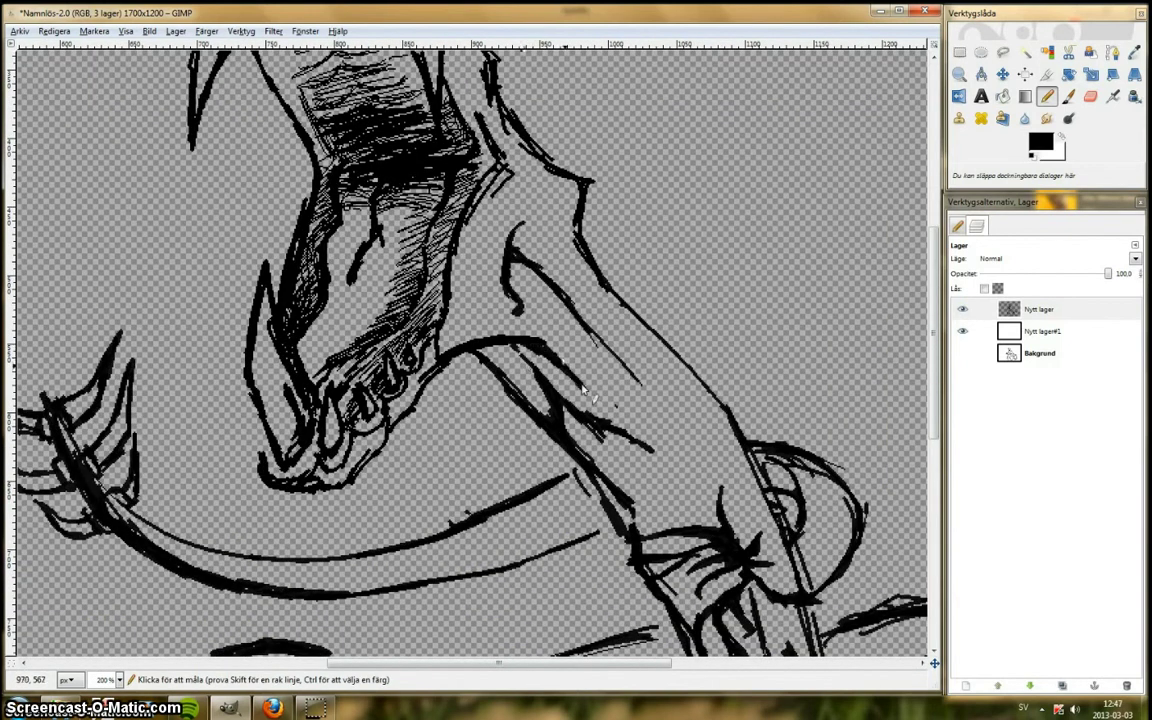
Step: Shade the tail's underside where it joins the body and thicken the middle coil's dark inner edge
{"action": "mouse_move", "coordinate": [604, 504]}
{"action": "left_mouse_down"}
{"action": "mouse_move", "coordinate": [500, 552]}
{"action": "mouse_move", "coordinate": [580, 532]}
{"action": "mouse_move", "coordinate": [505, 560]}
{"action": "left_mouse_up"}
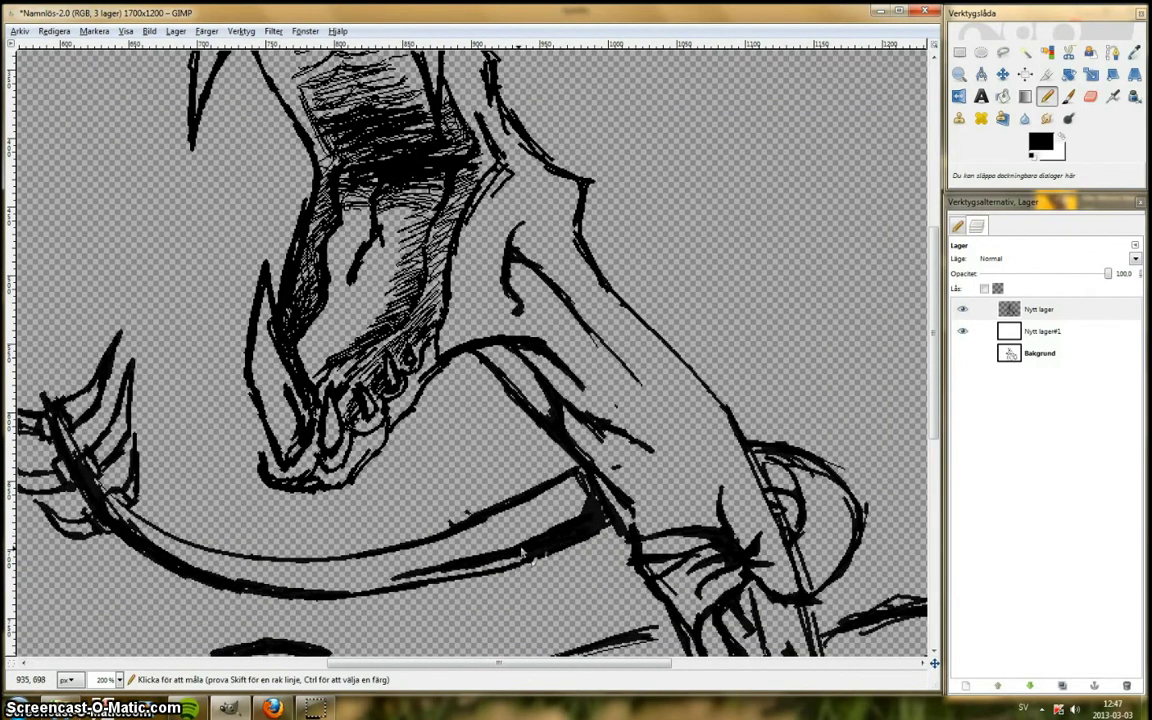
{"action": "left_click_drag", "start_coordinate": [563, 521], "coordinate": [589, 491]}
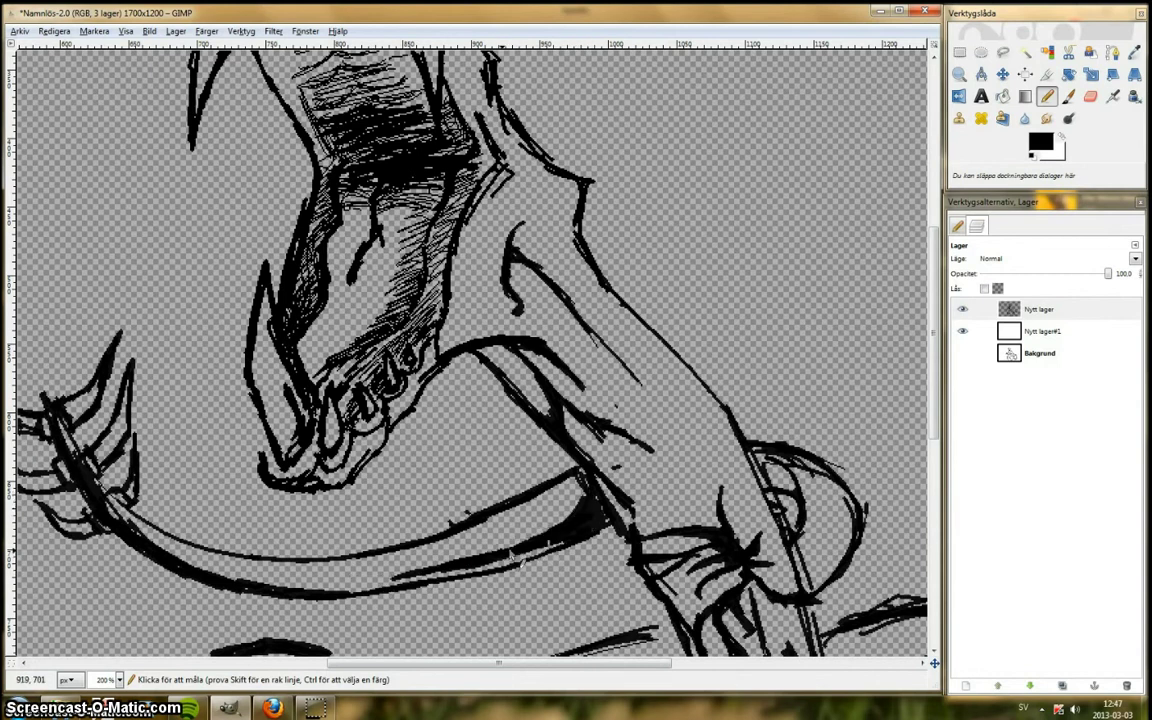
{"action": "scroll", "coordinate": [596, 516], "scroll_direction": "down", "scroll_amount": 3}
{"action": "mouse_move", "coordinate": [405, 342]}
{"action": "left_mouse_down"}
{"action": "mouse_move", "coordinate": [431, 490]}
{"action": "mouse_move", "coordinate": [536, 556]}
{"action": "left_mouse_up"}
Step: Check Spotify, return to GIMP, and hatch the shadow under the body above the middle coil
{"action": "left_click", "coordinate": [188, 708]}
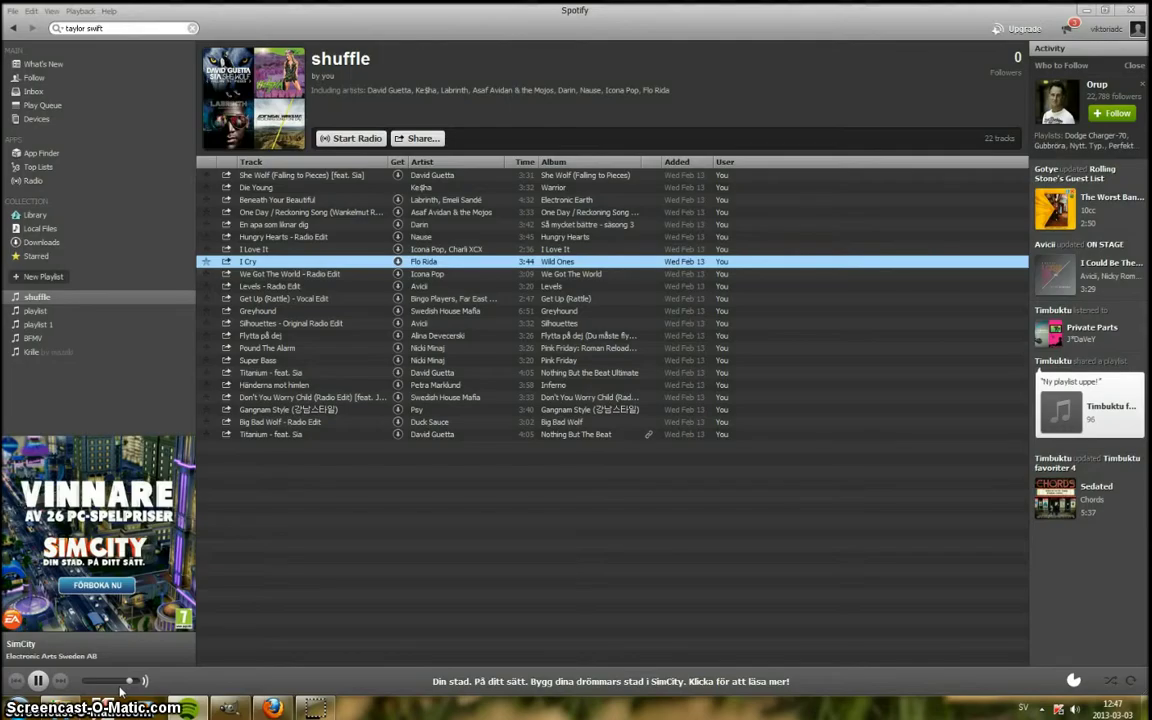
{"action": "left_click", "coordinate": [233, 713]}
{"action": "left_click", "coordinate": [230, 709]}
{"action": "left_click_drag", "start_coordinate": [420, 365], "coordinate": [455, 412]}
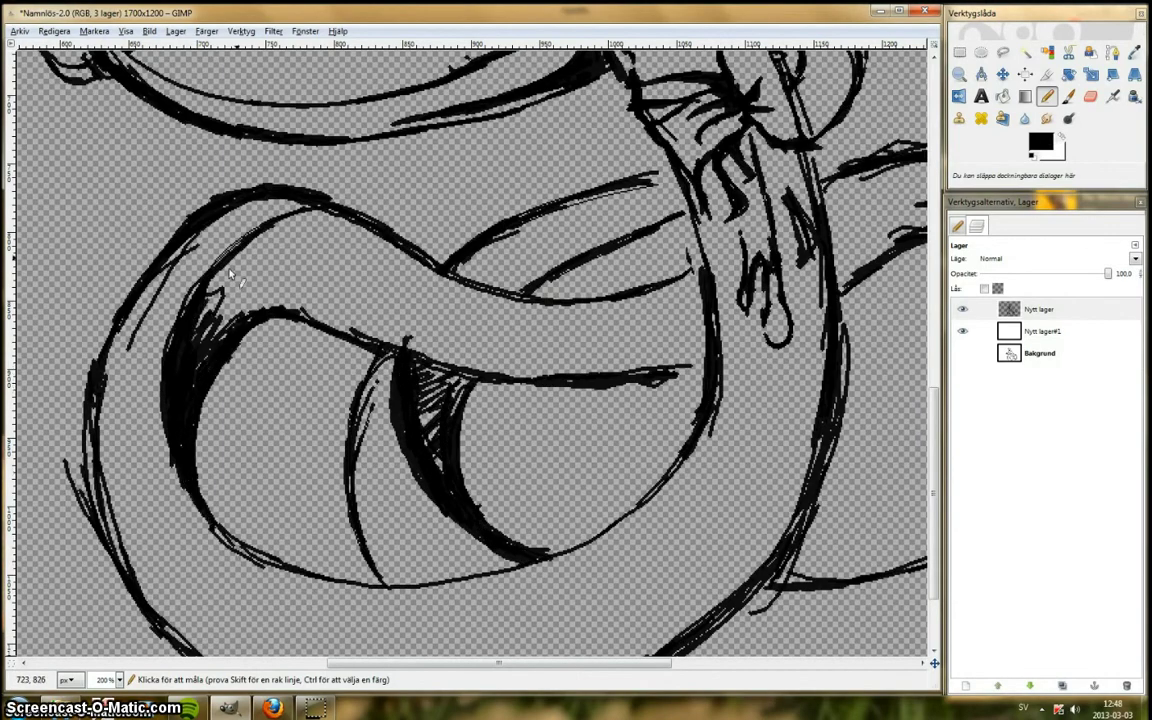
Step: Outline a shadow band along the underside of the upper left coil and hatch it with the pencil at scale 0.06
{"action": "left_click_drag", "start_coordinate": [207, 306], "coordinate": [493, 340]}
{"action": "left_click", "coordinate": [958, 226]}
{"action": "left_click_drag", "start_coordinate": [1029, 316], "coordinate": [1014, 316]}
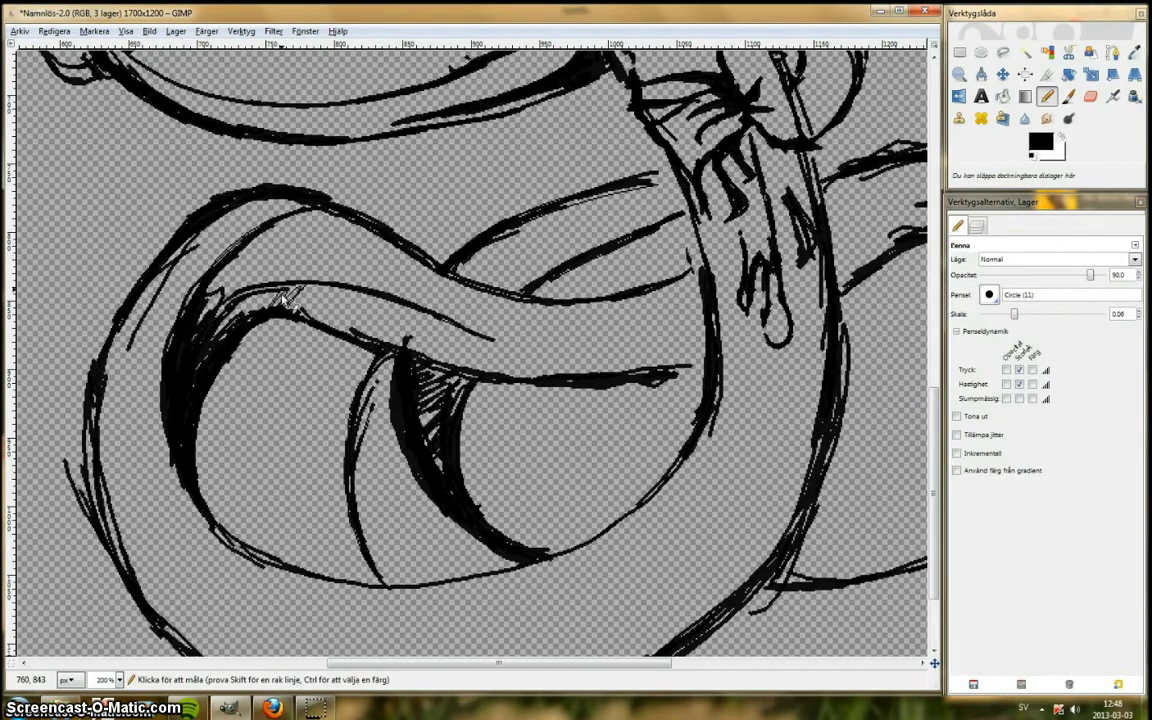
{"action": "mouse_move", "coordinate": [232, 291]}
{"action": "left_mouse_down"}
{"action": "mouse_move", "coordinate": [341, 333]}
{"action": "mouse_move", "coordinate": [466, 360]}
{"action": "left_mouse_up"}
{"action": "scroll", "coordinate": [700, 213], "scroll_direction": "down", "scroll_amount": 2}
{"action": "scroll", "coordinate": [708, 212], "scroll_direction": "down", "scroll_amount": 1}
{"action": "scroll", "coordinate": [690, 485], "scroll_direction": "up", "scroll_amount": 1}
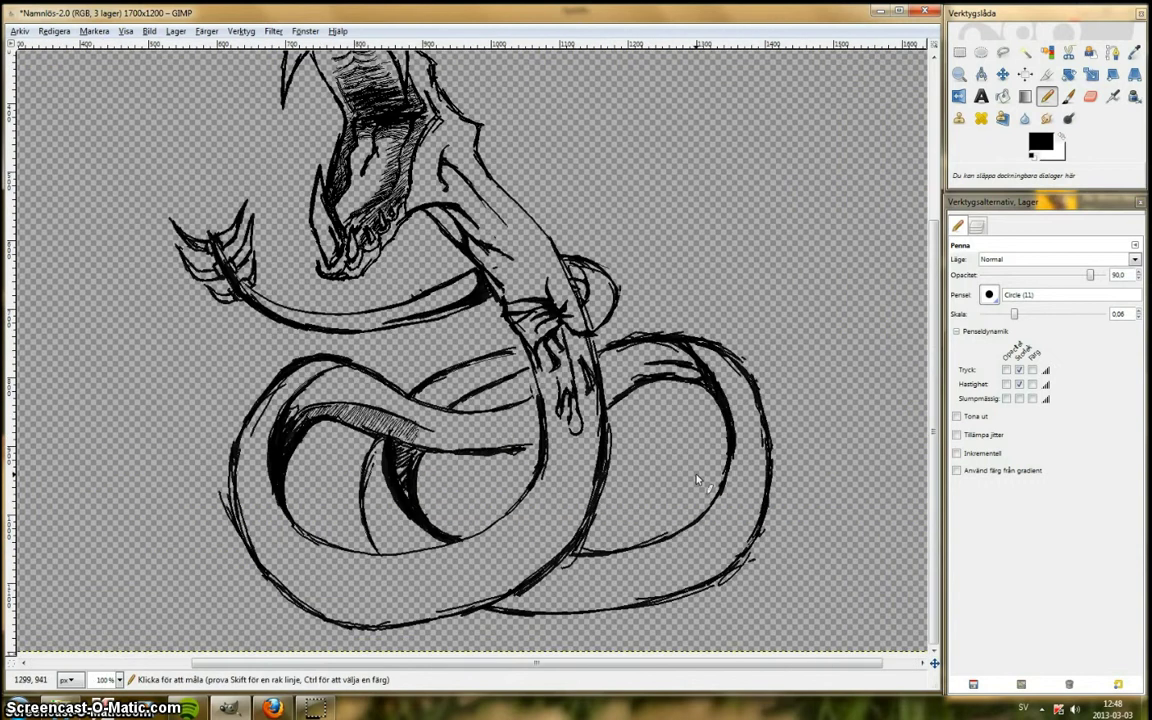
Step: Set the pencil scale to 0.13 and ink long muscle lines down the front body and a wavy fold on the lowest coil
{"action": "left_click_drag", "start_coordinate": [1015, 315], "coordinate": [1028, 315]}
{"action": "left_click_drag", "start_coordinate": [562, 449], "coordinate": [555, 535]}
{"action": "left_click_drag", "start_coordinate": [577, 488], "coordinate": [555, 553]}
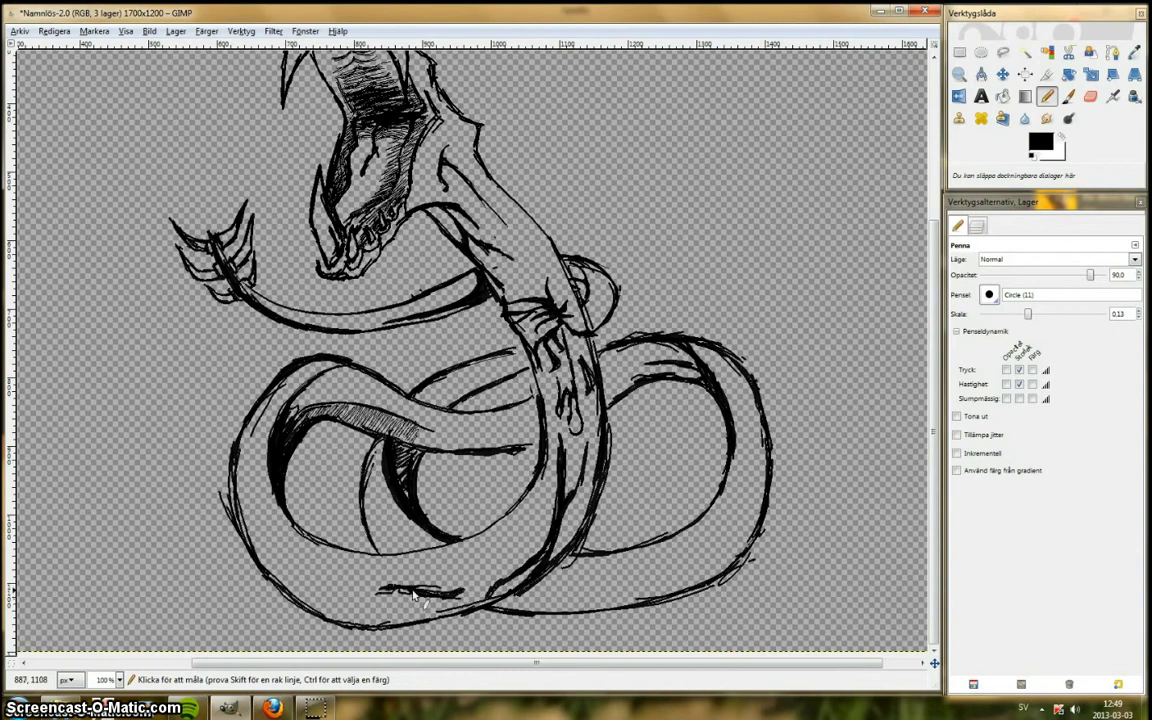
{"action": "scroll", "coordinate": [434, 615], "scroll_direction": "up", "scroll_amount": 4}
Step: Adjust the playback in Spotify, return to GIMP, and thicken and smooth the wavy fold line on the lowest coil
{"action": "left_click", "coordinate": [187, 708]}
{"action": "left_click", "coordinate": [16, 681]}
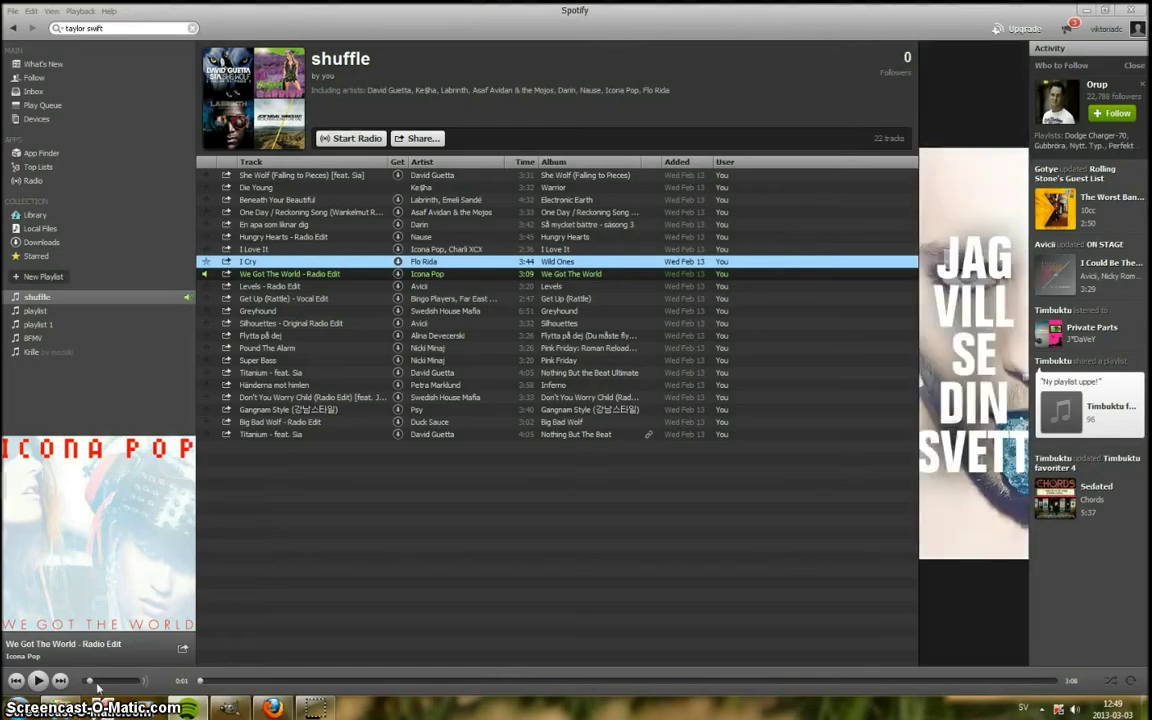
{"action": "left_click", "coordinate": [187, 708]}
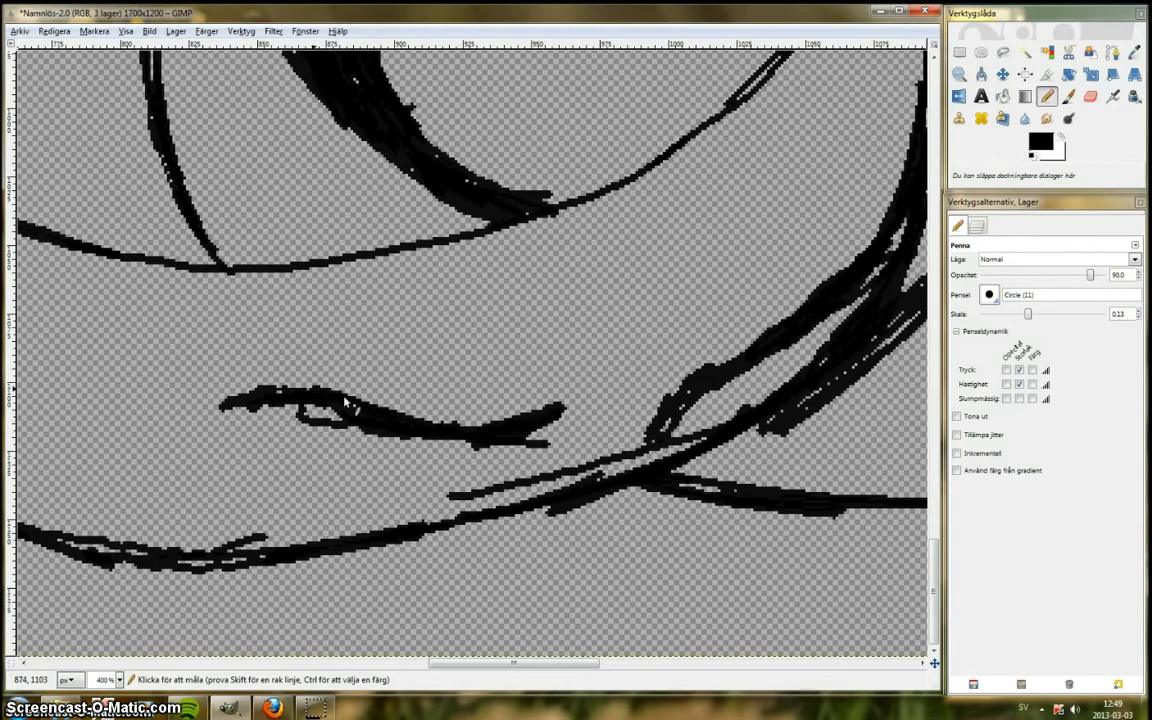
{"action": "left_click_drag", "start_coordinate": [311, 390], "coordinate": [177, 416]}
{"action": "mouse_move", "coordinate": [276, 406]}
{"action": "left_mouse_down"}
{"action": "mouse_move", "coordinate": [486, 452]}
{"action": "mouse_move", "coordinate": [254, 414]}
{"action": "left_mouse_up"}
{"action": "left_click_drag", "start_coordinate": [484, 663], "coordinate": [412, 665]}
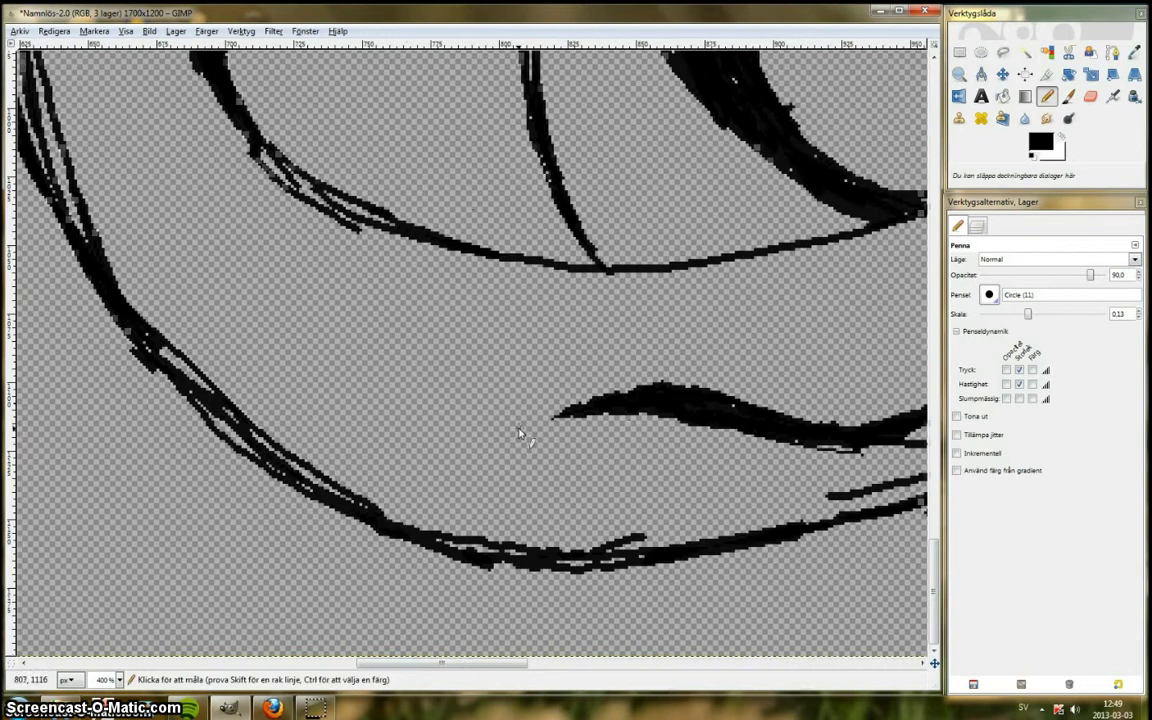
{"action": "mouse_move", "coordinate": [195, 268]}
{"action": "left_mouse_down"}
{"action": "mouse_move", "coordinate": [468, 410]}
{"action": "mouse_move", "coordinate": [370, 420]}
{"action": "mouse_move", "coordinate": [450, 418]}
{"action": "mouse_move", "coordinate": [495, 468]}
{"action": "mouse_move", "coordinate": [328, 406]}
{"action": "left_mouse_up"}
Step: Erase the stray sketch lines outside the left coil's outer edge
{"action": "scroll", "coordinate": [455, 462], "scroll_direction": "down", "scroll_amount": 6}
{"action": "scroll", "coordinate": [390, 495], "scroll_direction": "up", "scroll_amount": 5}
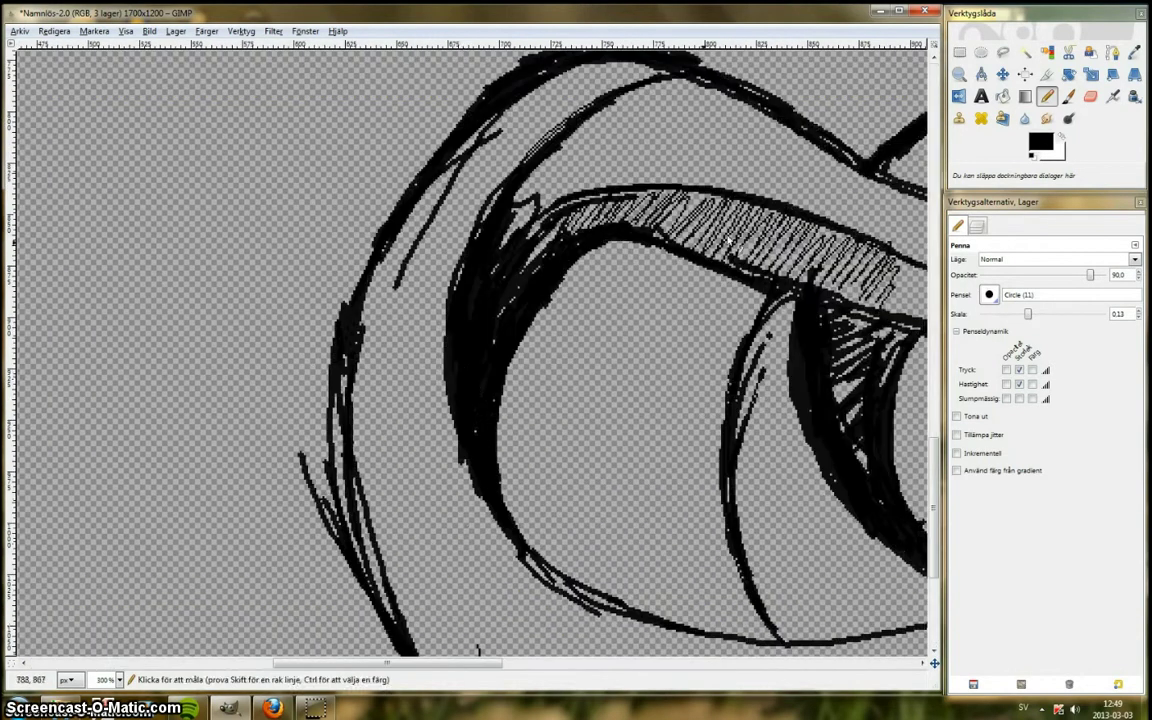
{"action": "left_click", "coordinate": [1090, 97]}
{"action": "left_click_drag", "start_coordinate": [303, 456], "coordinate": [352, 580]}
{"action": "left_click_drag", "start_coordinate": [329, 420], "coordinate": [338, 312]}
Step: Thicken the left coil's outer outline with the pencil and add short pointed muscle strokes along its inner side
{"action": "left_click", "coordinate": [1047, 97]}
{"action": "left_click_drag", "start_coordinate": [388, 497], "coordinate": [370, 588]}
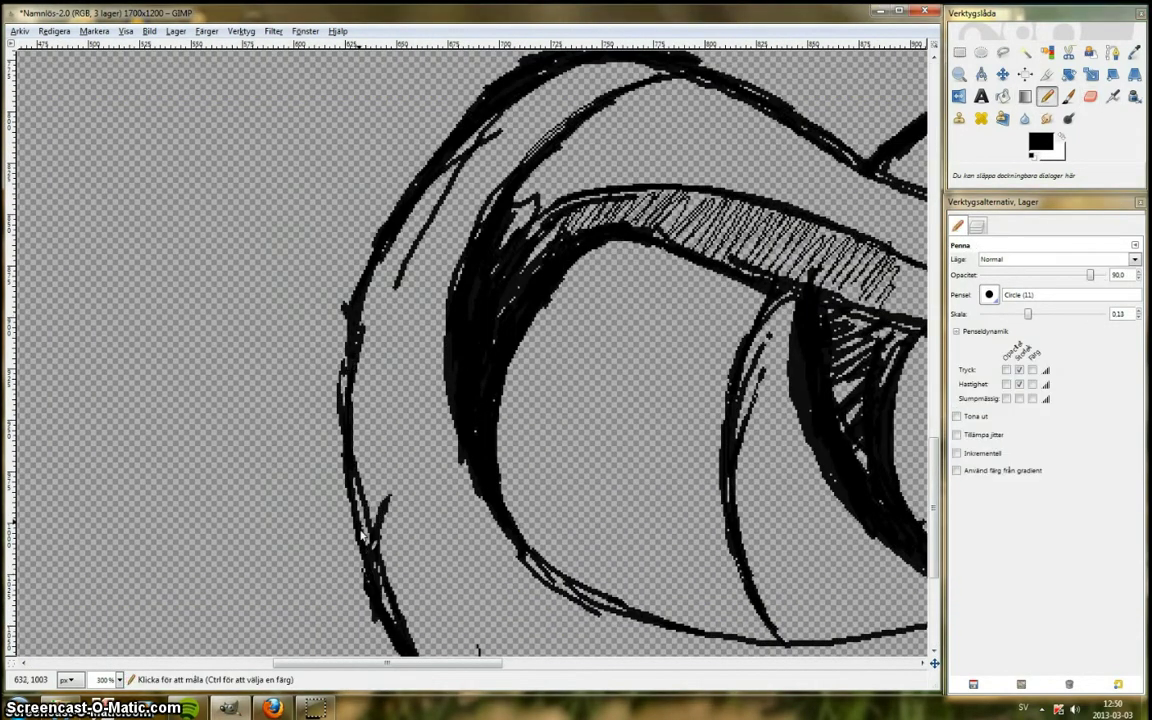
{"action": "mouse_move", "coordinate": [362, 536]}
{"action": "left_mouse_down"}
{"action": "mouse_move", "coordinate": [373, 553]}
{"action": "mouse_move", "coordinate": [368, 489]}
{"action": "mouse_move", "coordinate": [350, 480]}
{"action": "mouse_move", "coordinate": [372, 384]}
{"action": "left_mouse_up"}
{"action": "right_click", "coordinate": [368, 321]}
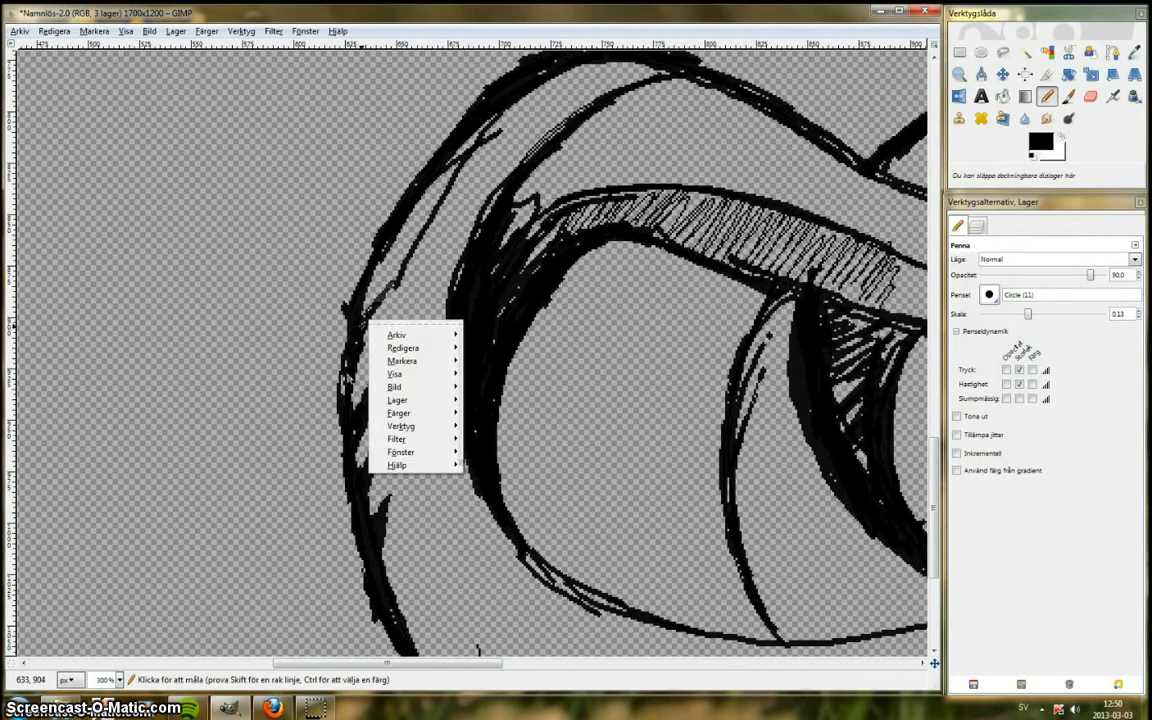
{"action": "left_click", "coordinate": [346, 382]}
{"action": "left_click_drag", "start_coordinate": [418, 216], "coordinate": [349, 314]}
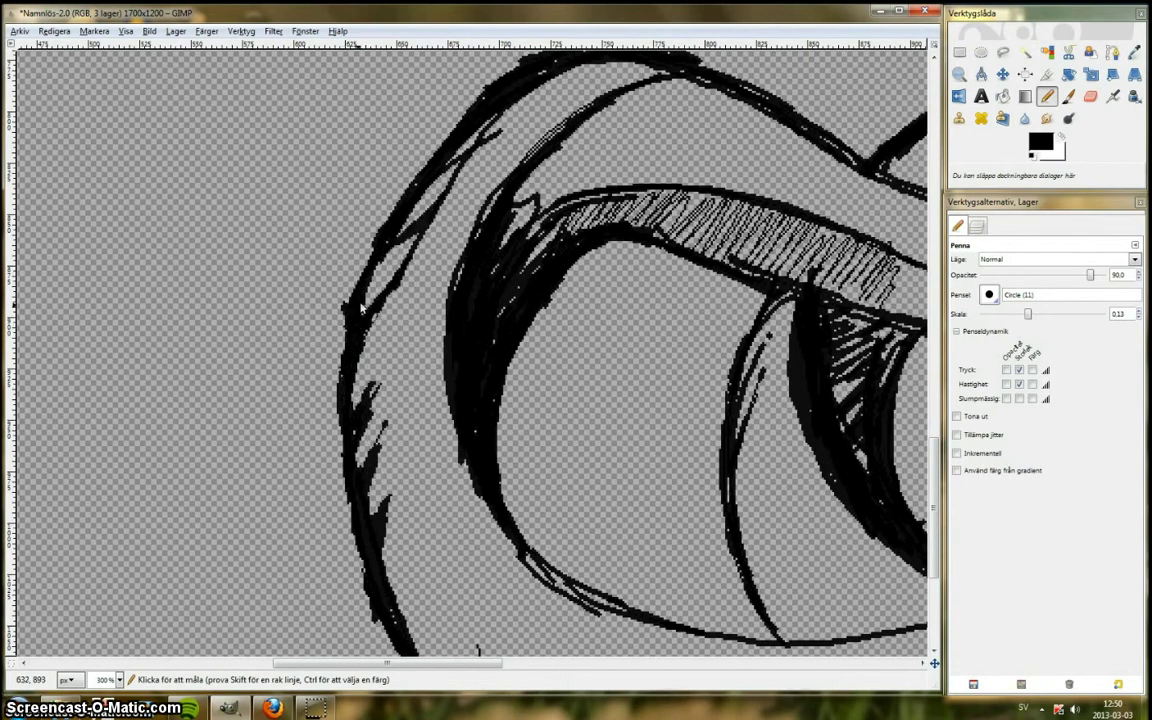
{"action": "mouse_move", "coordinate": [404, 149]}
{"action": "left_mouse_down"}
{"action": "mouse_move", "coordinate": [474, 88]}
{"action": "mouse_move", "coordinate": [538, 56]}
{"action": "left_mouse_up"}
{"action": "left_click_drag", "start_coordinate": [386, 190], "coordinate": [437, 132]}
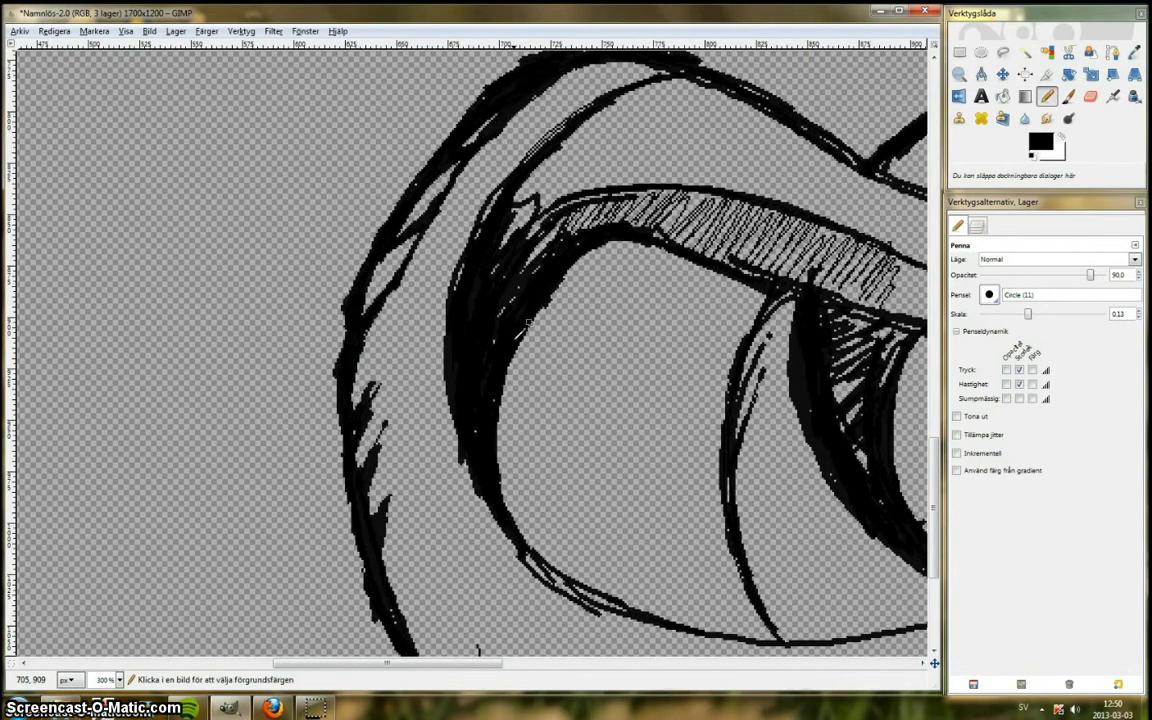
Step: Thicken the middle coil's outer edge with short spiky strokes and fill the dark corner where its base meets the lower coil
{"action": "scroll", "coordinate": [592, 583], "scroll_direction": "down", "scroll_amount": 4}
{"action": "scroll", "coordinate": [597, 560], "scroll_direction": "up", "scroll_amount": 3}
{"action": "left_click_drag", "start_coordinate": [553, 663], "coordinate": [425, 664]}
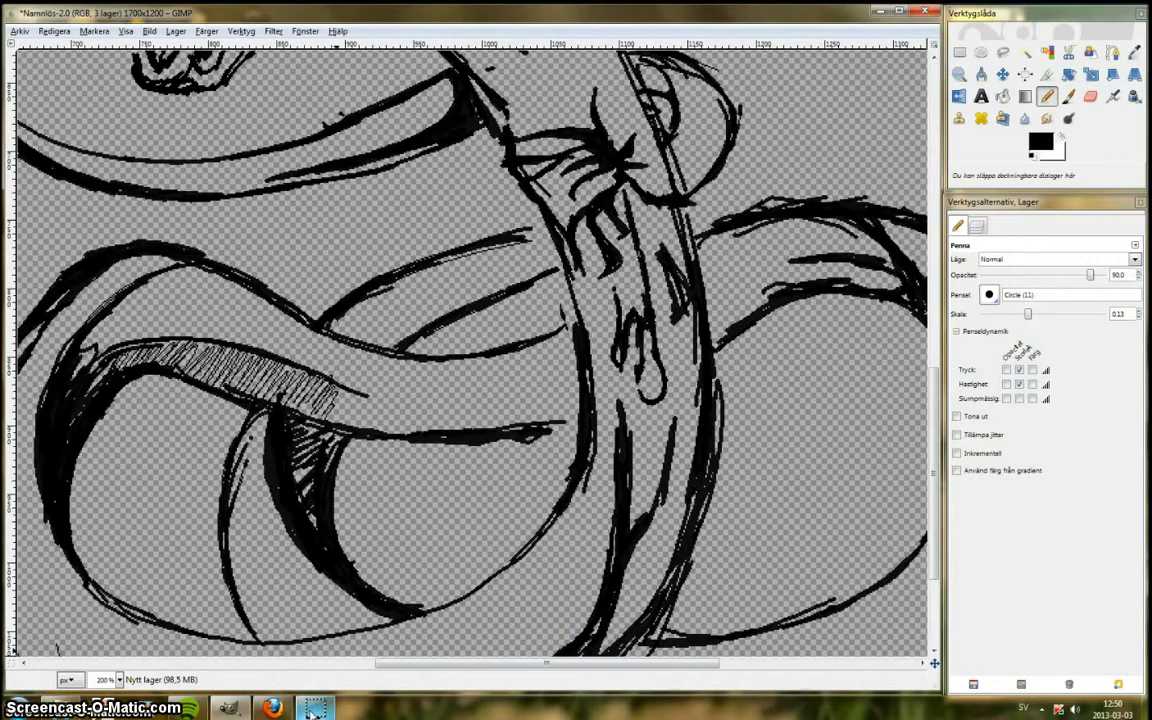
{"action": "left_click", "coordinate": [312, 711]}
{"action": "left_click", "coordinate": [313, 708]}
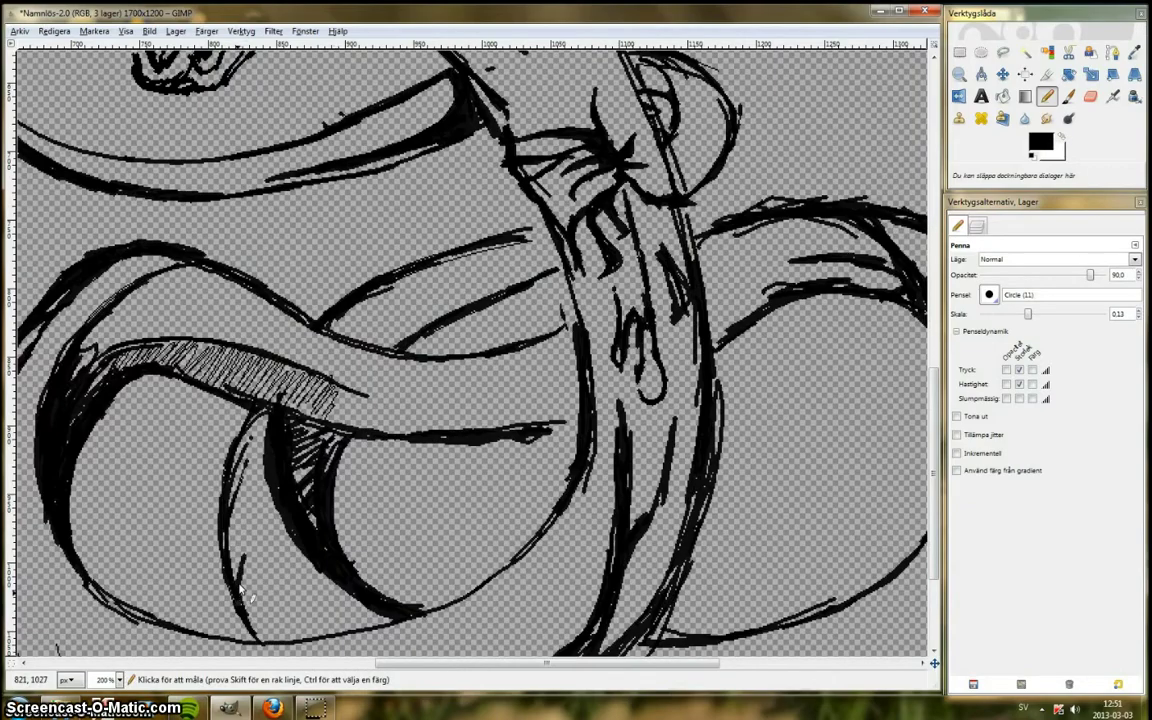
{"action": "mouse_move", "coordinate": [221, 572]}
{"action": "left_mouse_down"}
{"action": "mouse_move", "coordinate": [215, 430]}
{"action": "mouse_move", "coordinate": [227, 478]}
{"action": "left_mouse_up"}
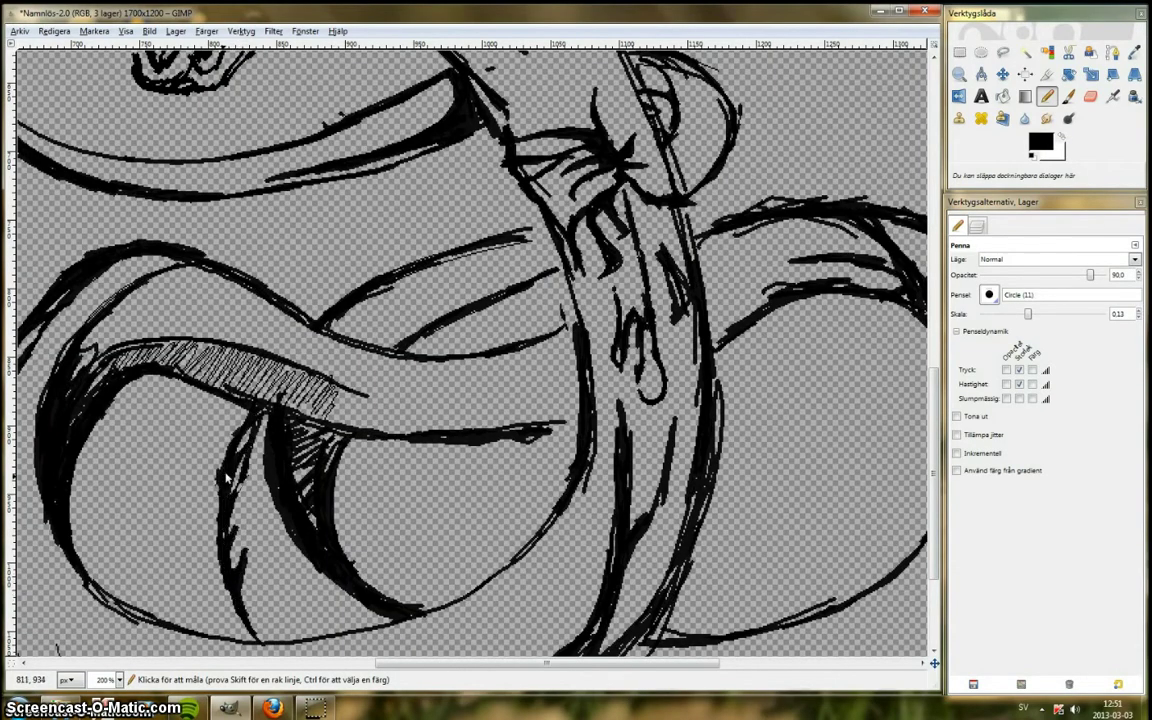
{"action": "mouse_move", "coordinate": [255, 646]}
{"action": "left_mouse_down"}
{"action": "mouse_move", "coordinate": [228, 520]}
{"action": "mouse_move", "coordinate": [244, 624]}
{"action": "left_mouse_up"}
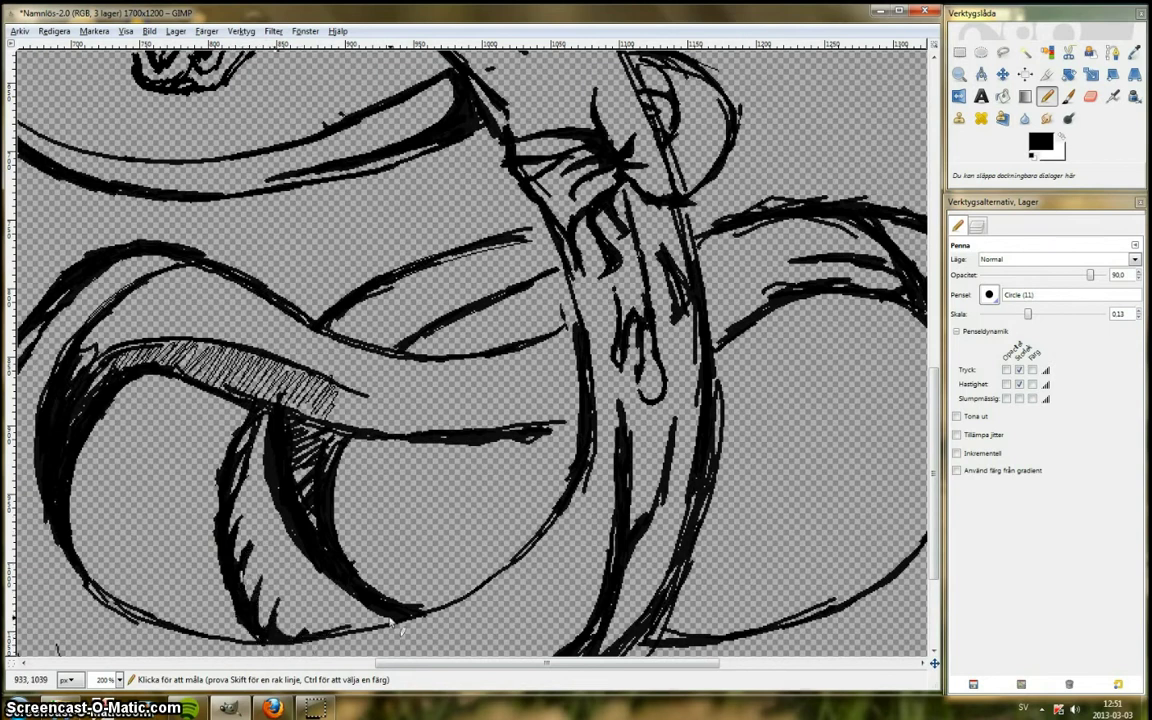
{"action": "mouse_move", "coordinate": [401, 631]}
{"action": "left_mouse_down"}
{"action": "mouse_move", "coordinate": [335, 612]}
{"action": "mouse_move", "coordinate": [304, 636]}
{"action": "left_mouse_up"}
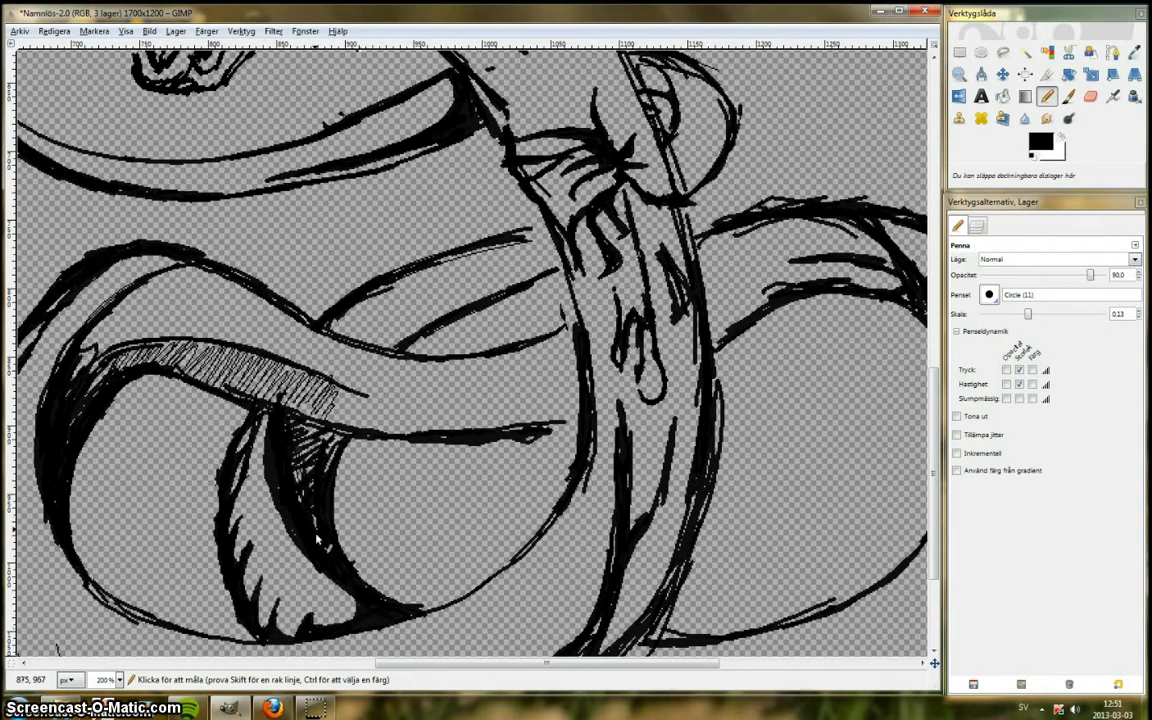
Step: Draw inner contours on the body section behind the upper coil and thicken the outline of the loop behind the neck
{"action": "mouse_move", "coordinate": [377, 323]}
{"action": "left_mouse_down"}
{"action": "mouse_move", "coordinate": [482, 286]}
{"action": "mouse_move", "coordinate": [396, 322]}
{"action": "left_mouse_up"}
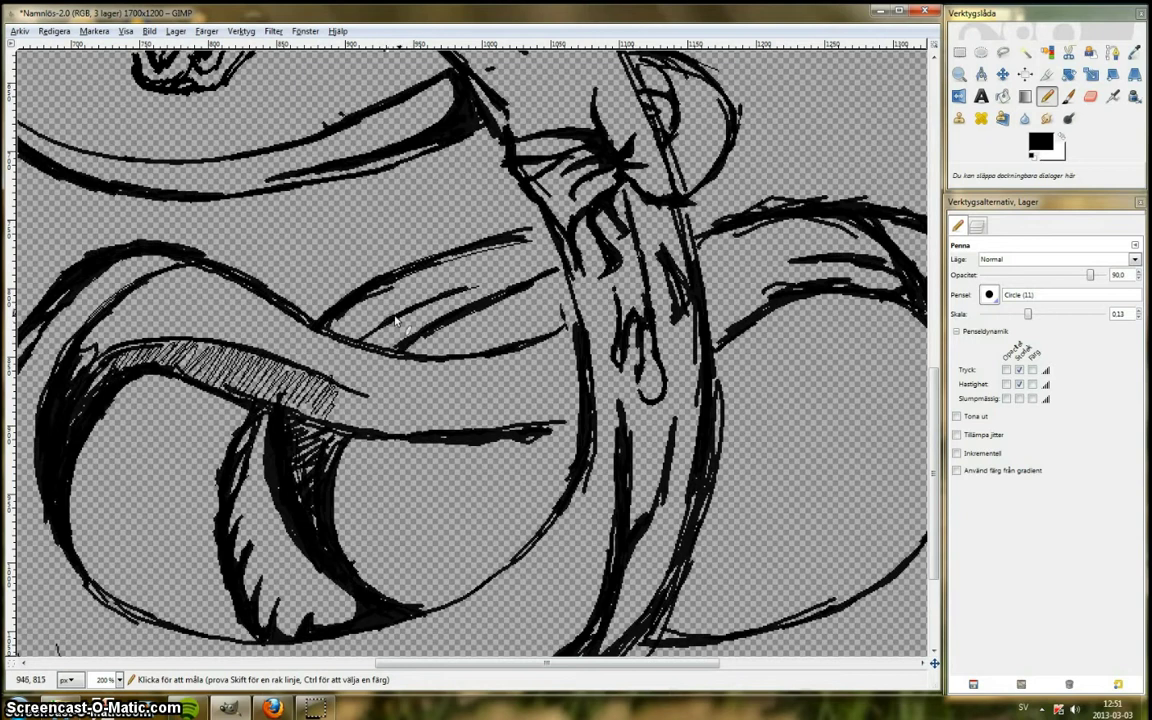
{"action": "scroll", "coordinate": [395, 325], "scroll_direction": "up", "scroll_amount": 2}
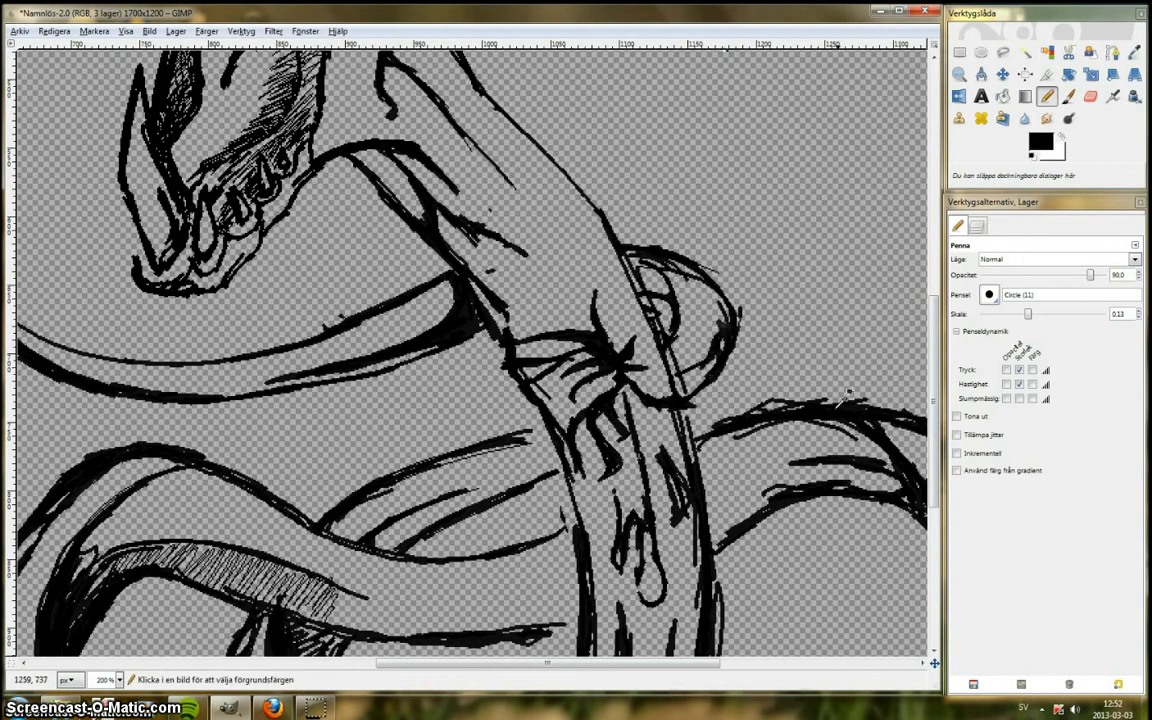
{"action": "scroll", "coordinate": [626, 286], "scroll_direction": "up", "scroll_amount": 1}
{"action": "mouse_move", "coordinate": [612, 220]}
{"action": "left_mouse_down"}
{"action": "mouse_move", "coordinate": [680, 270]}
{"action": "mouse_move", "coordinate": [648, 308]}
{"action": "left_mouse_up"}
{"action": "mouse_move", "coordinate": [610, 168]}
{"action": "left_mouse_down"}
{"action": "mouse_move", "coordinate": [642, 208]}
{"action": "mouse_move", "coordinate": [628, 438]}
{"action": "mouse_move", "coordinate": [624, 242]}
{"action": "left_mouse_up"}
{"action": "left_click_drag", "start_coordinate": [570, 164], "coordinate": [487, 125]}
{"action": "scroll", "coordinate": [660, 212], "scroll_direction": "down", "scroll_amount": 3}
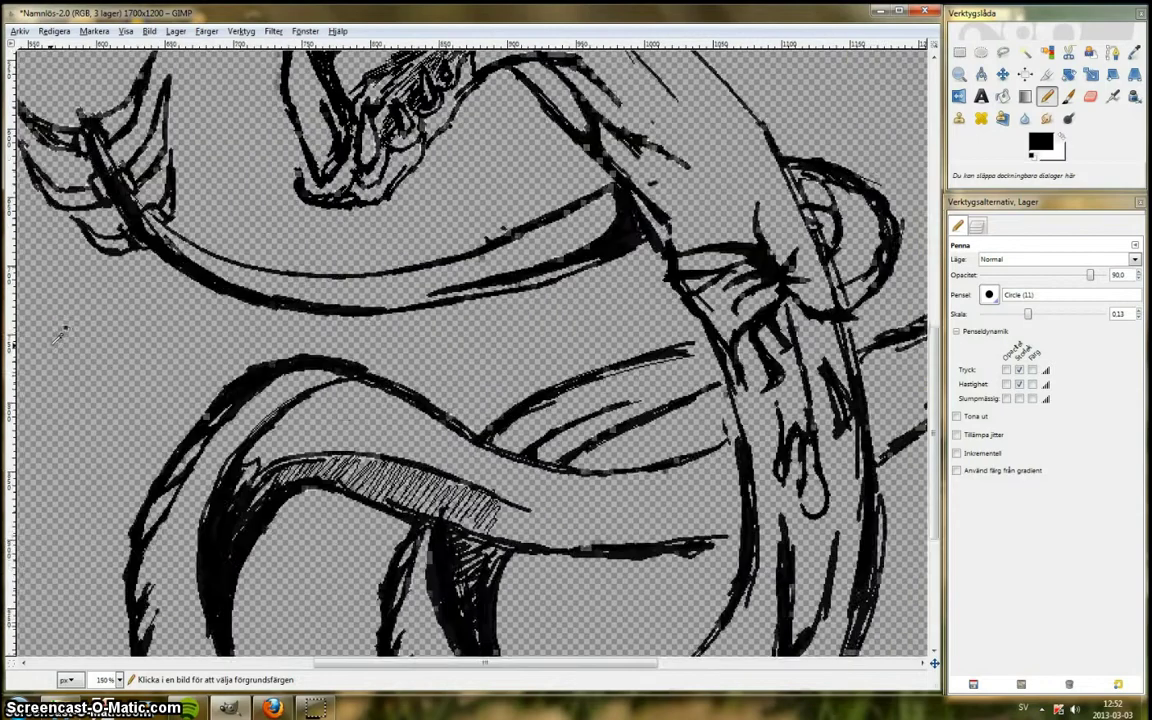
Step: Return from Spotify to GIMP and erase the dark inner contour of the upper left coil, reducing the eraser scale to 1.00
{"action": "scroll", "coordinate": [505, 385], "scroll_direction": "up", "scroll_amount": 1}
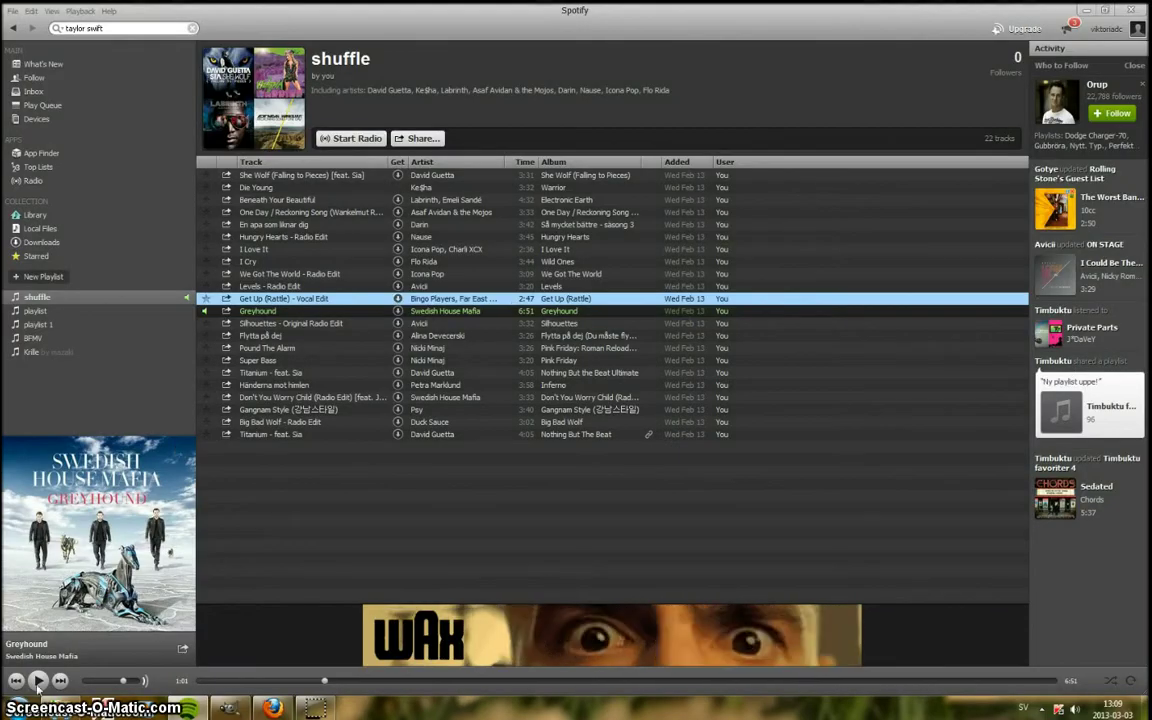
{"action": "left_click", "coordinate": [229, 711]}
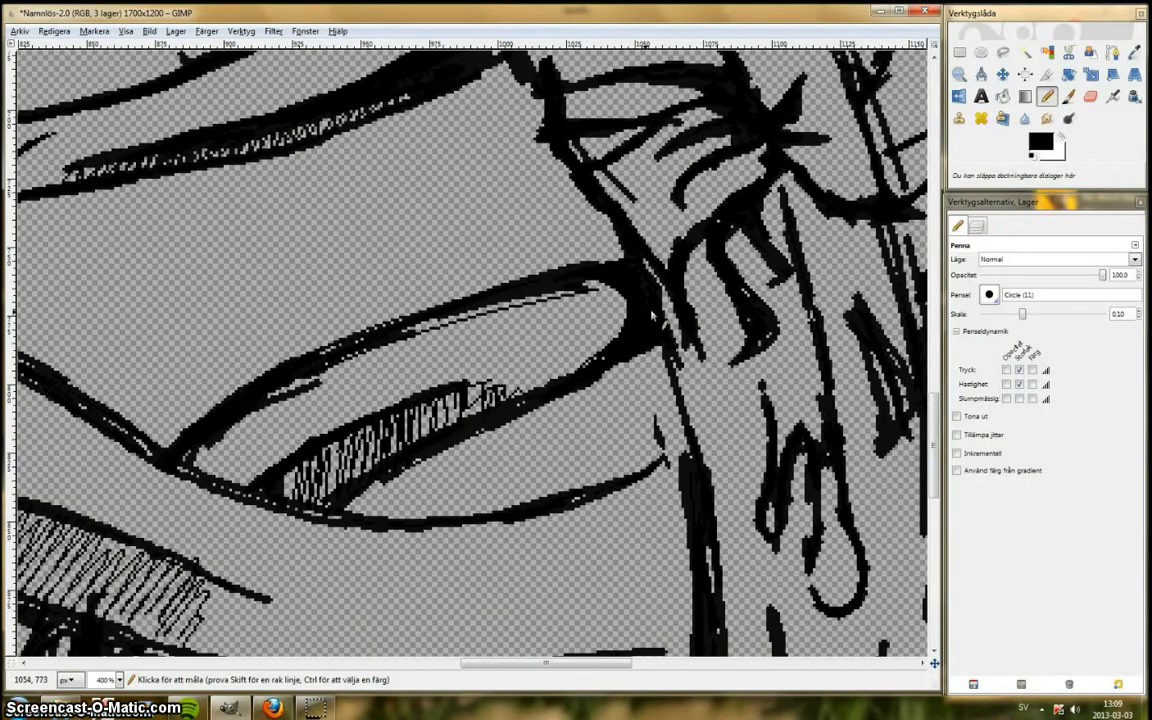
{"action": "scroll", "coordinate": [318, 375], "scroll_direction": "down", "scroll_amount": 8}
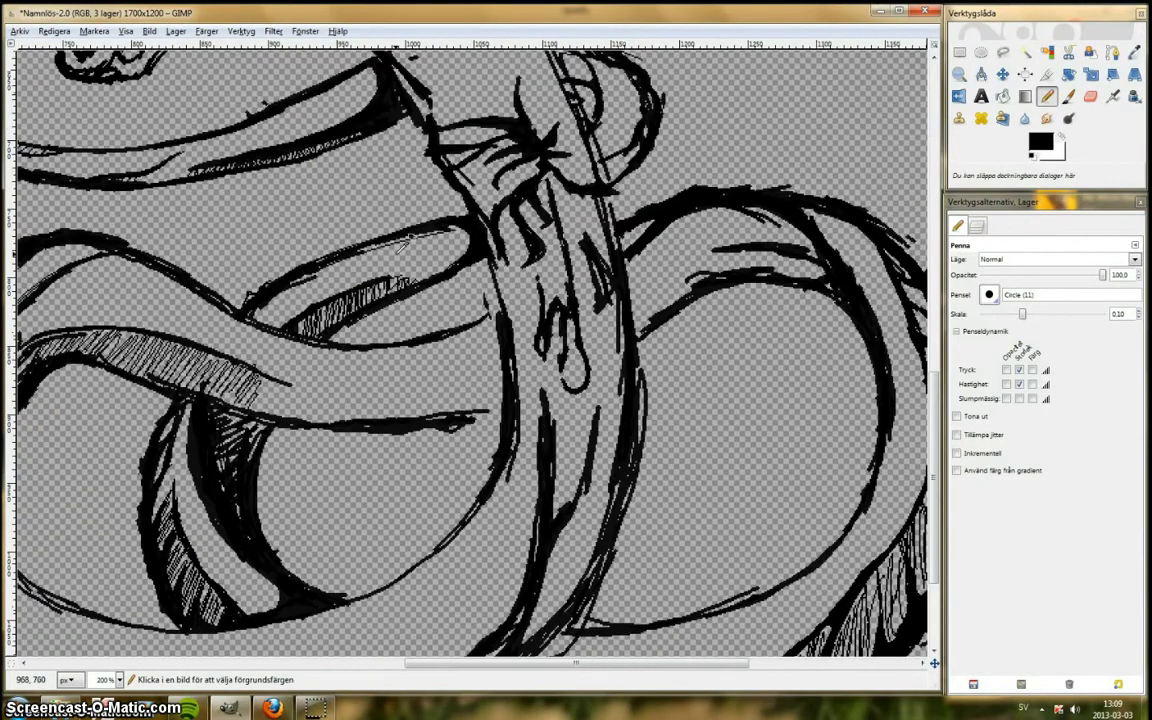
{"action": "scroll", "coordinate": [198, 447], "scroll_direction": "up", "scroll_amount": 5}
{"action": "scroll", "coordinate": [198, 447], "scroll_direction": "up", "scroll_amount": 2}
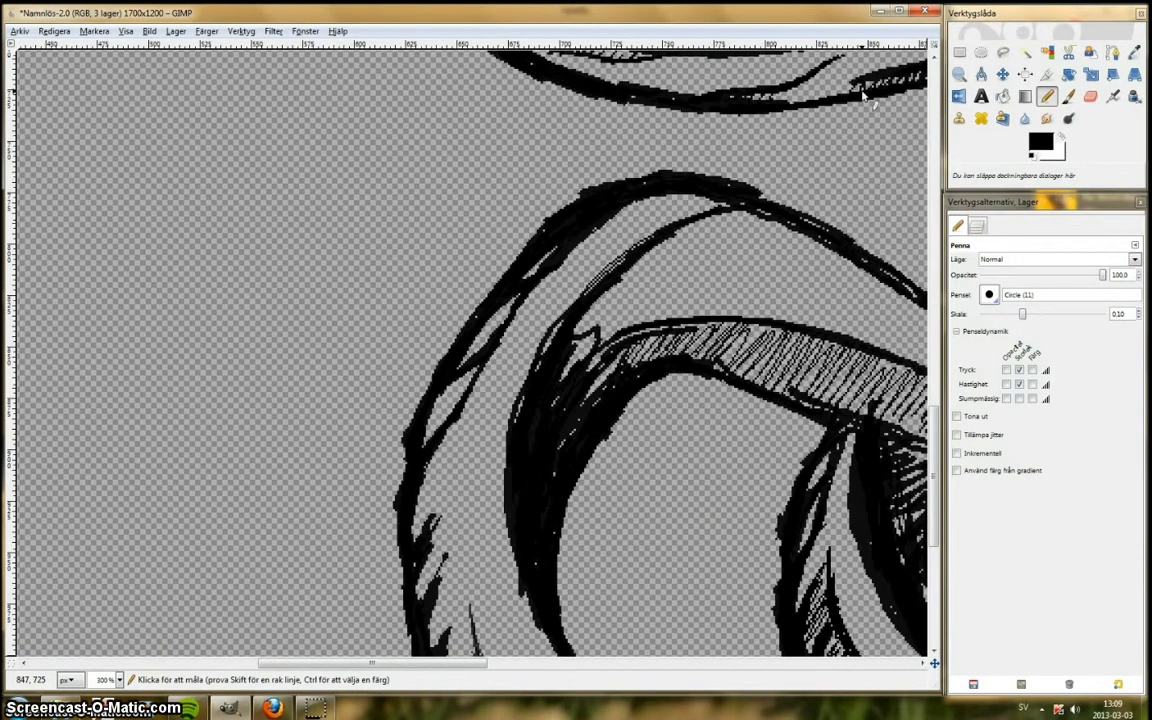
{"action": "key", "text": "ctrl+z"}
{"action": "key", "text": "ctrl+z"}
{"action": "left_click", "coordinate": [1091, 96]}
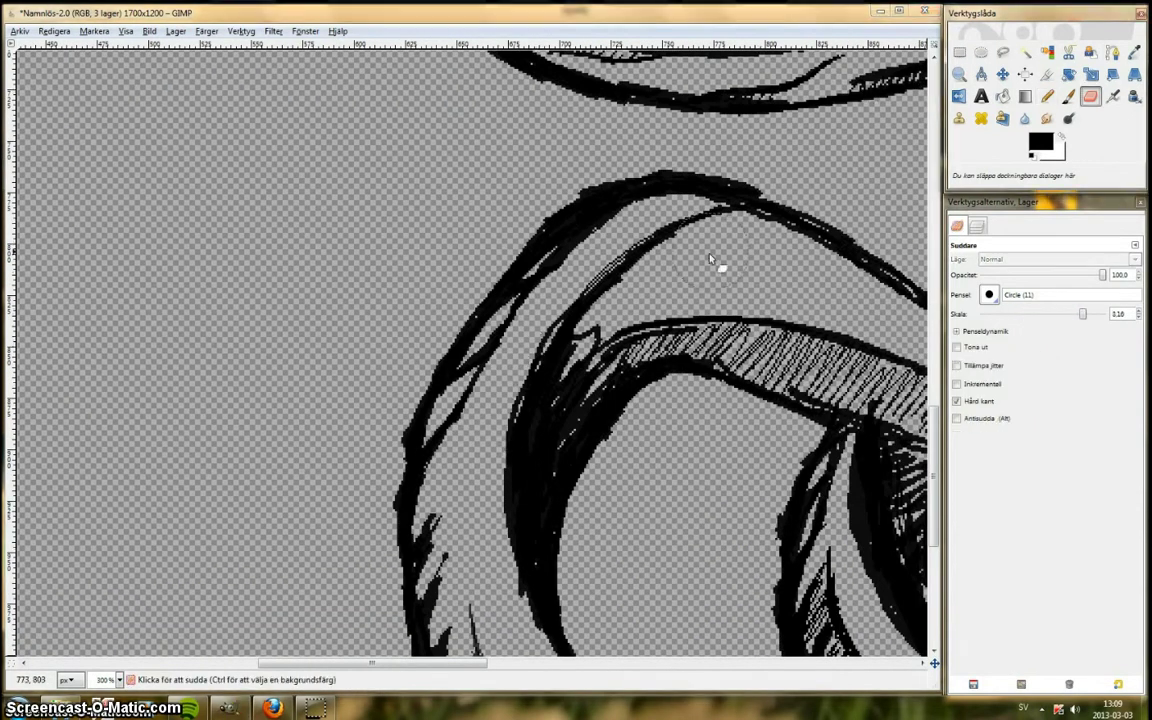
{"action": "left_click_drag", "start_coordinate": [712, 255], "coordinate": [537, 380]}
{"action": "left_click_drag", "start_coordinate": [1083, 314], "coordinate": [1062, 314]}
{"action": "mouse_move", "coordinate": [545, 428]}
{"action": "left_mouse_down"}
{"action": "mouse_move", "coordinate": [513, 458]}
{"action": "mouse_move", "coordinate": [521, 548]}
{"action": "left_mouse_up"}
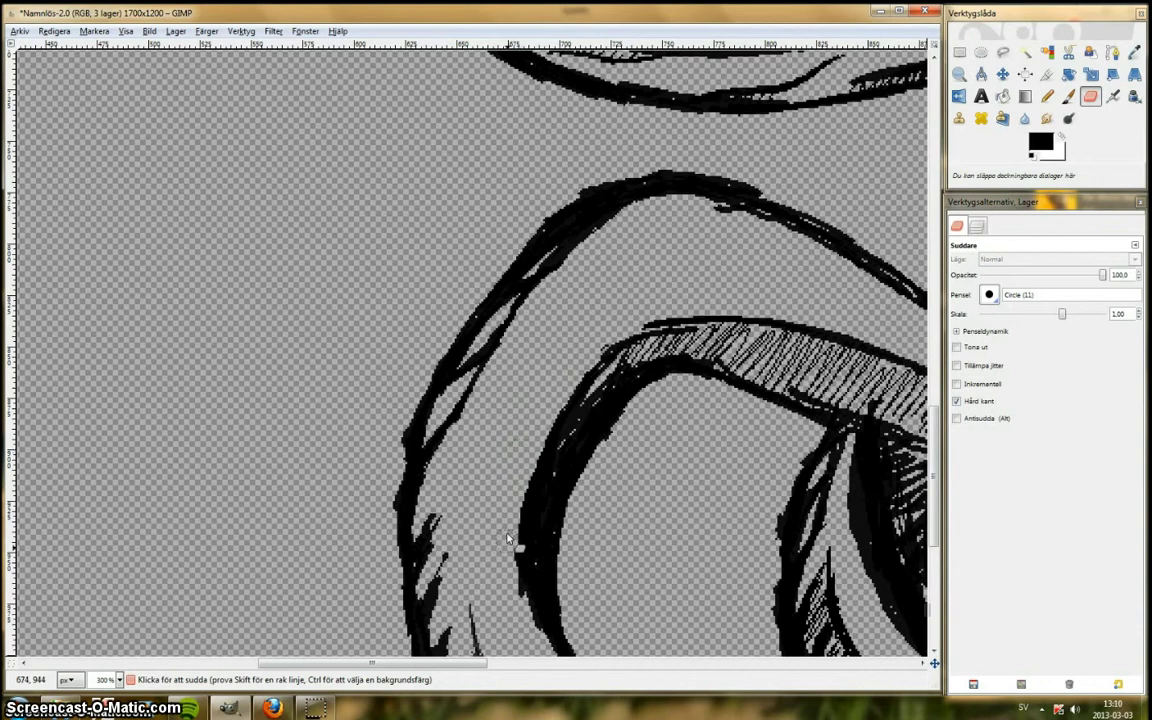
Step: Redraw the left coil's overlap contour from the outer outline down to the dark inner edge, thickening it at pencil scale 0.17
{"action": "left_click", "coordinate": [1047, 96]}
{"action": "left_click_drag", "start_coordinate": [537, 285], "coordinate": [530, 586]}
{"action": "left_click_drag", "start_coordinate": [501, 374], "coordinate": [520, 530]}
{"action": "left_click_drag", "start_coordinate": [534, 344], "coordinate": [563, 216]}
{"action": "left_click_drag", "start_coordinate": [1022, 314], "coordinate": [1032, 314]}
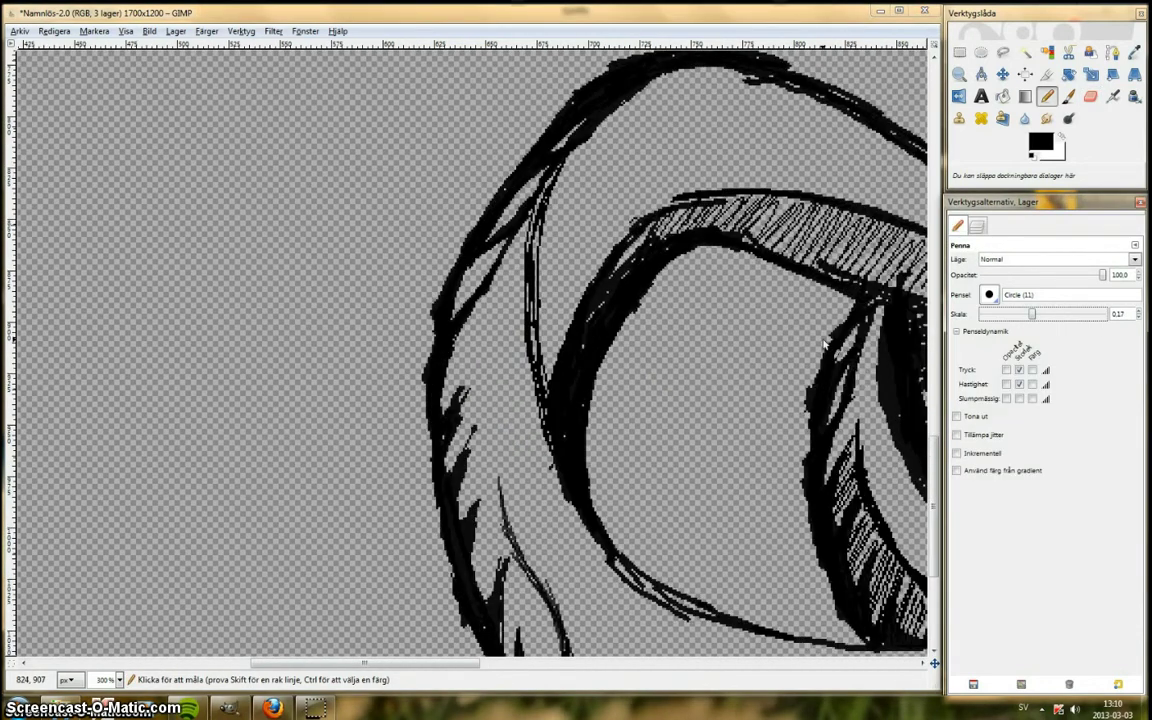
{"action": "mouse_move", "coordinate": [565, 160]}
{"action": "left_mouse_down"}
{"action": "mouse_move", "coordinate": [534, 222]}
{"action": "mouse_move", "coordinate": [558, 353]}
{"action": "mouse_move", "coordinate": [626, 243]}
{"action": "mouse_move", "coordinate": [571, 304]}
{"action": "mouse_move", "coordinate": [546, 242]}
{"action": "left_mouse_up"}
Step: Fill the dark wedge where the left coil overlaps and add jagged bumps along the upper coil's top outline
{"action": "left_click_drag", "start_coordinate": [935, 453], "coordinate": [938, 415]}
{"action": "left_click_drag", "start_coordinate": [437, 664], "coordinate": [566, 666]}
{"action": "left_click_drag", "start_coordinate": [324, 271], "coordinate": [439, 338]}
{"action": "mouse_move", "coordinate": [834, 322]}
{"action": "left_mouse_down"}
{"action": "mouse_move", "coordinate": [771, 354]}
{"action": "mouse_move", "coordinate": [552, 388]}
{"action": "mouse_move", "coordinate": [293, 232]}
{"action": "mouse_move", "coordinate": [197, 207]}
{"action": "mouse_move", "coordinate": [104, 235]}
{"action": "left_mouse_up"}
{"action": "mouse_move", "coordinate": [18, 411]}
{"action": "left_mouse_down"}
{"action": "mouse_move", "coordinate": [251, 386]}
{"action": "mouse_move", "coordinate": [250, 369]}
{"action": "left_mouse_up"}
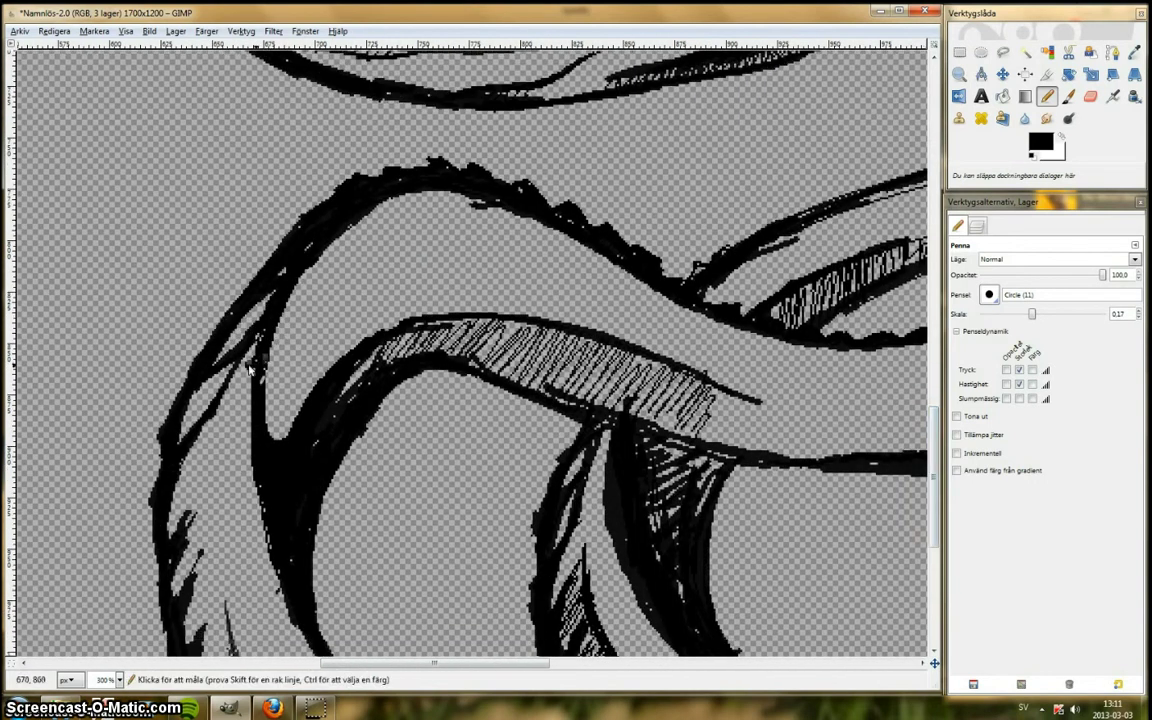
Step: Draw a row of small bumps along the upper rim of the lower coil, continuing past the middle coil
{"action": "left_click_drag", "start_coordinate": [934, 453], "coordinate": [934, 523]}
{"action": "mouse_move", "coordinate": [320, 345]}
{"action": "left_mouse_down"}
{"action": "mouse_move", "coordinate": [352, 402]}
{"action": "mouse_move", "coordinate": [460, 455]}
{"action": "mouse_move", "coordinate": [597, 477]}
{"action": "left_mouse_up"}
{"action": "left_click_drag", "start_coordinate": [517, 664], "coordinate": [564, 664]}
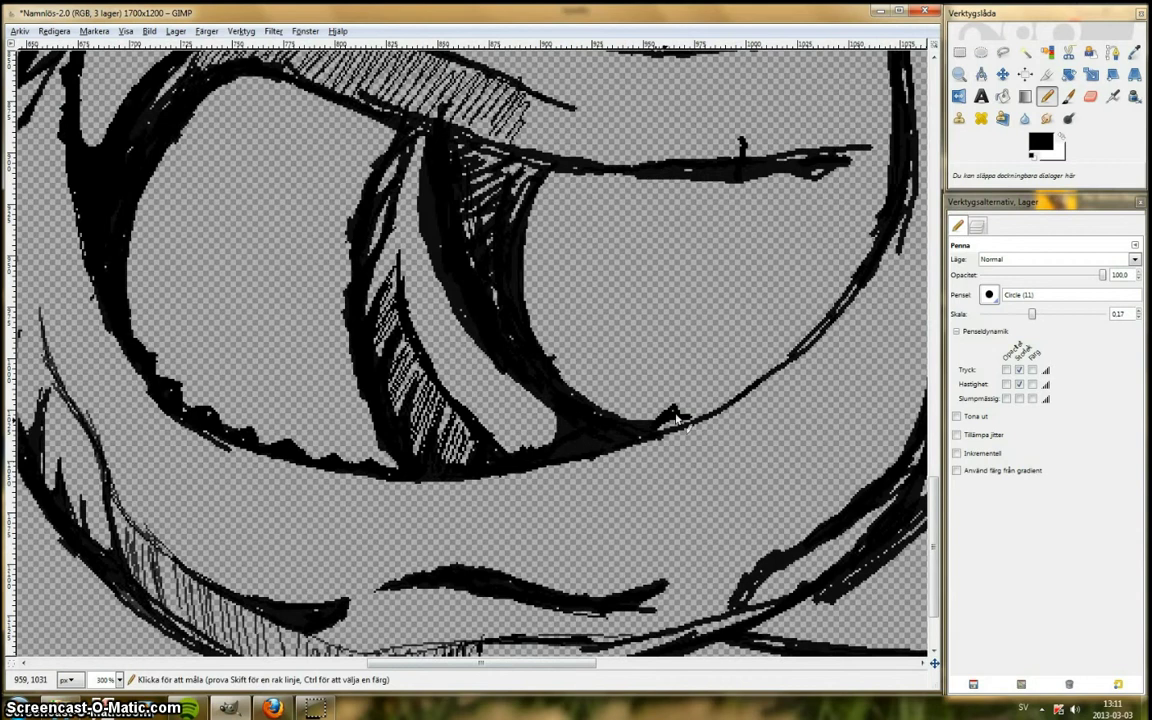
{"action": "left_click_drag", "start_coordinate": [670, 420], "coordinate": [768, 377]}
Step: Set the eraser scale to 0.18 and carve the underside of the lower coil's bumpy rim into a thin scalloped line
{"action": "left_click", "coordinate": [1090, 97]}
{"action": "left_click", "coordinate": [1044, 315]}
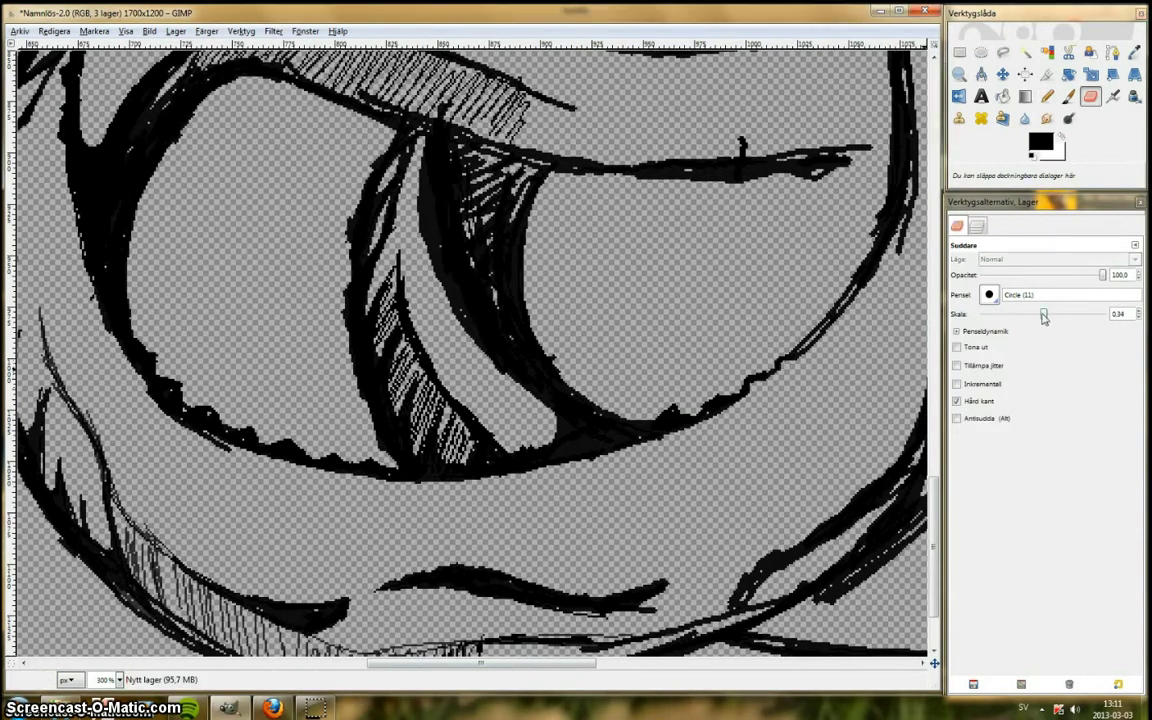
{"action": "left_click_drag", "start_coordinate": [1043, 316], "coordinate": [1033, 316]}
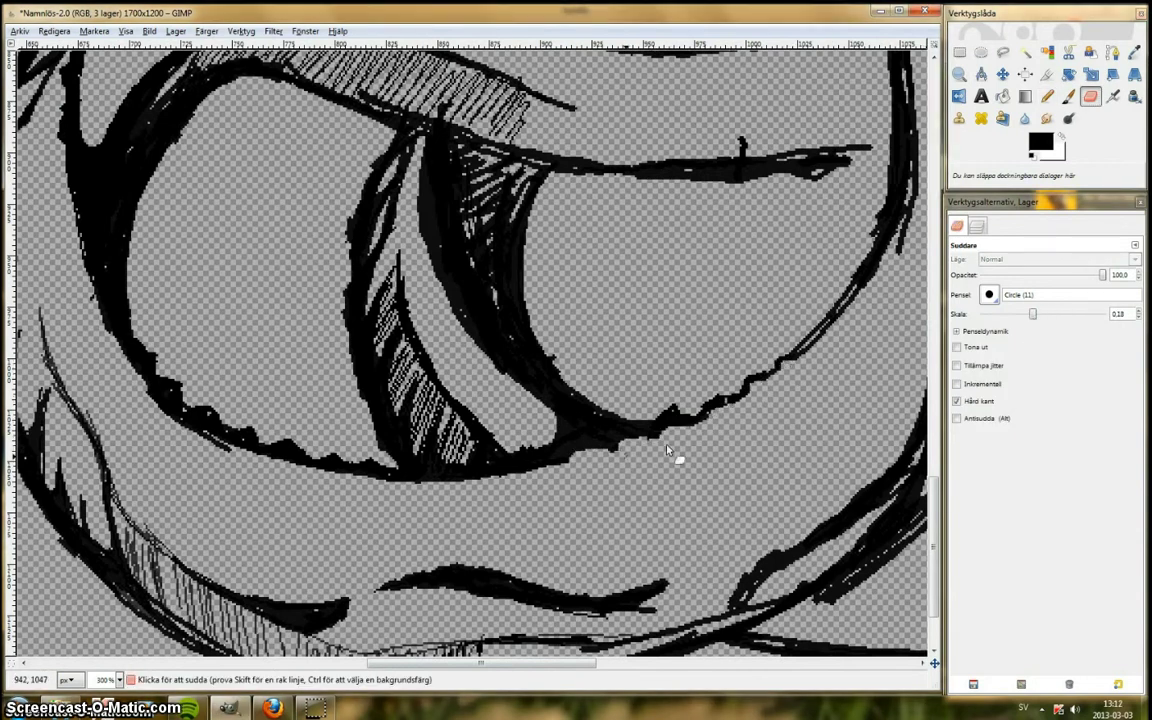
{"action": "left_click_drag", "start_coordinate": [673, 452], "coordinate": [481, 484]}
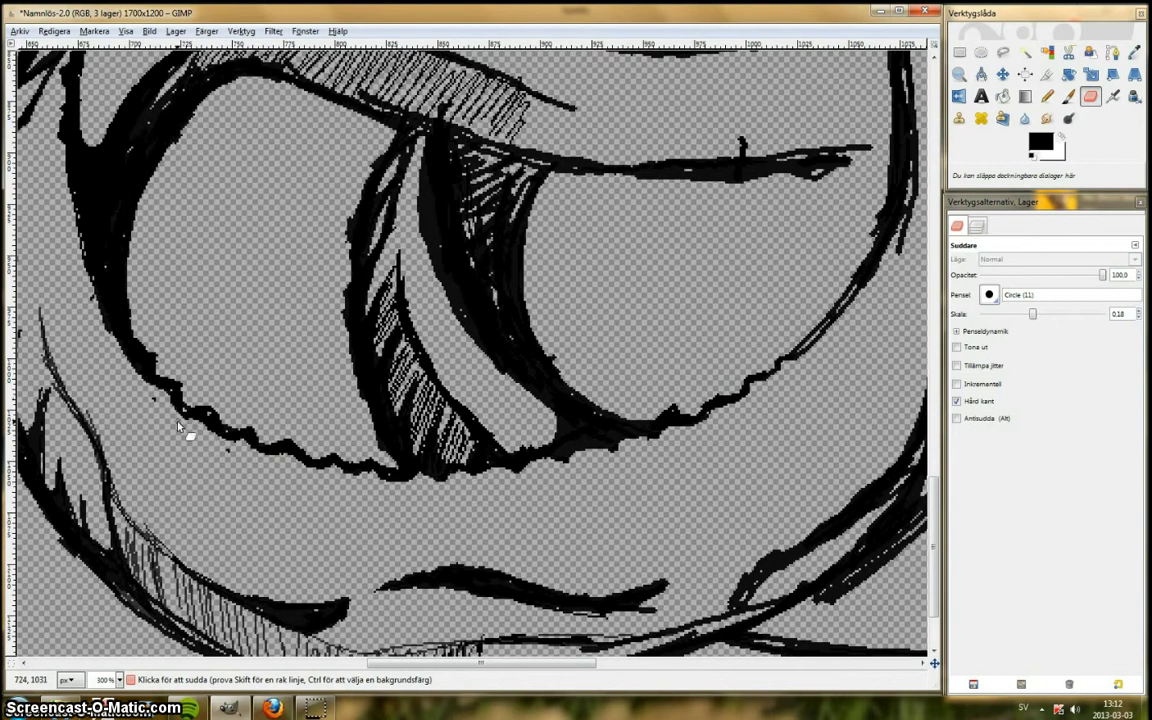
Step: Erase notches along the left overlap contour and beneath the upper coil's top outline to give them the same scalloped edge
{"action": "scroll", "coordinate": [482, 667], "scroll_direction": "left", "scroll_amount": 3}
{"action": "scroll", "coordinate": [478, 368], "scroll_direction": "up", "scroll_amount": 1}
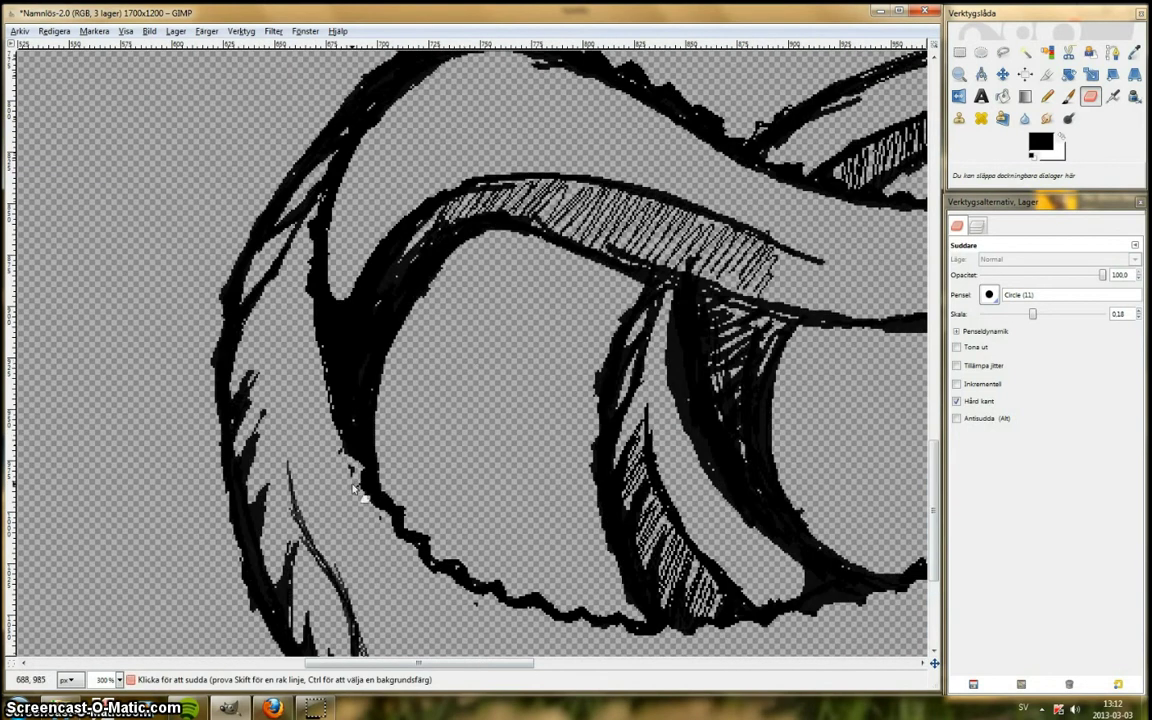
{"action": "left_click_drag", "start_coordinate": [346, 462], "coordinate": [328, 392]}
{"action": "scroll", "coordinate": [345, 225], "scroll_direction": "up", "scroll_amount": 3}
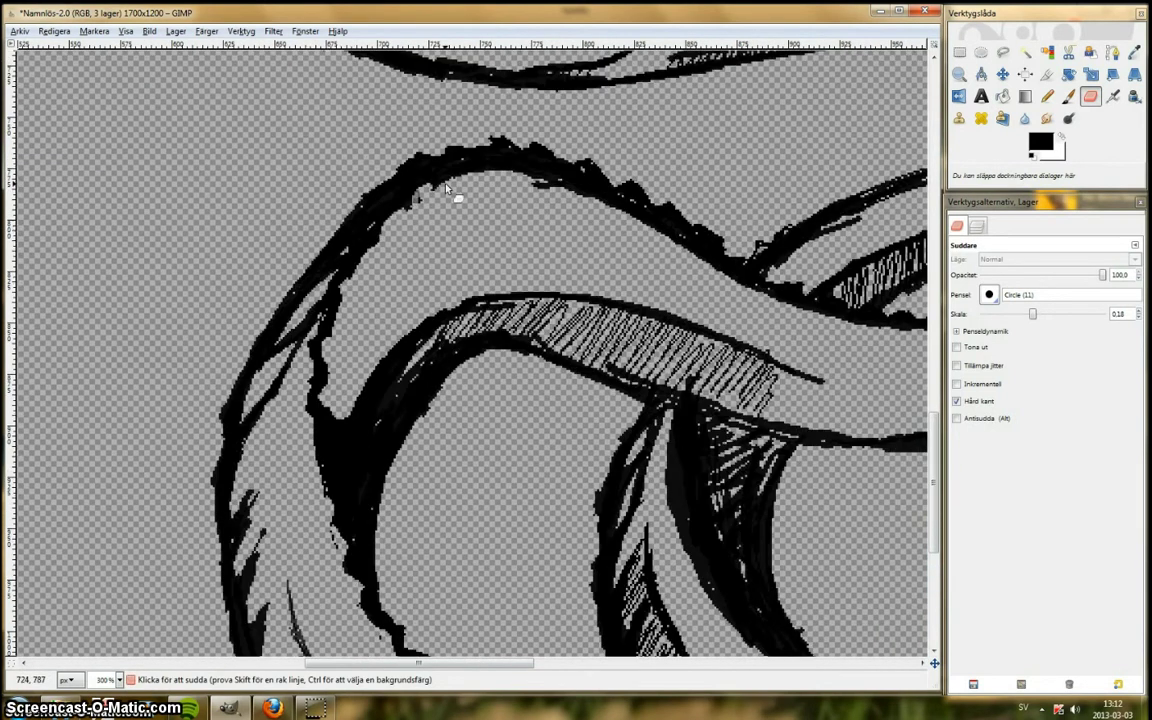
{"action": "mouse_move", "coordinate": [460, 177]}
{"action": "left_mouse_down"}
{"action": "mouse_move", "coordinate": [552, 187]}
{"action": "mouse_move", "coordinate": [558, 202]}
{"action": "mouse_move", "coordinate": [589, 186]}
{"action": "mouse_move", "coordinate": [673, 228]}
{"action": "left_mouse_up"}
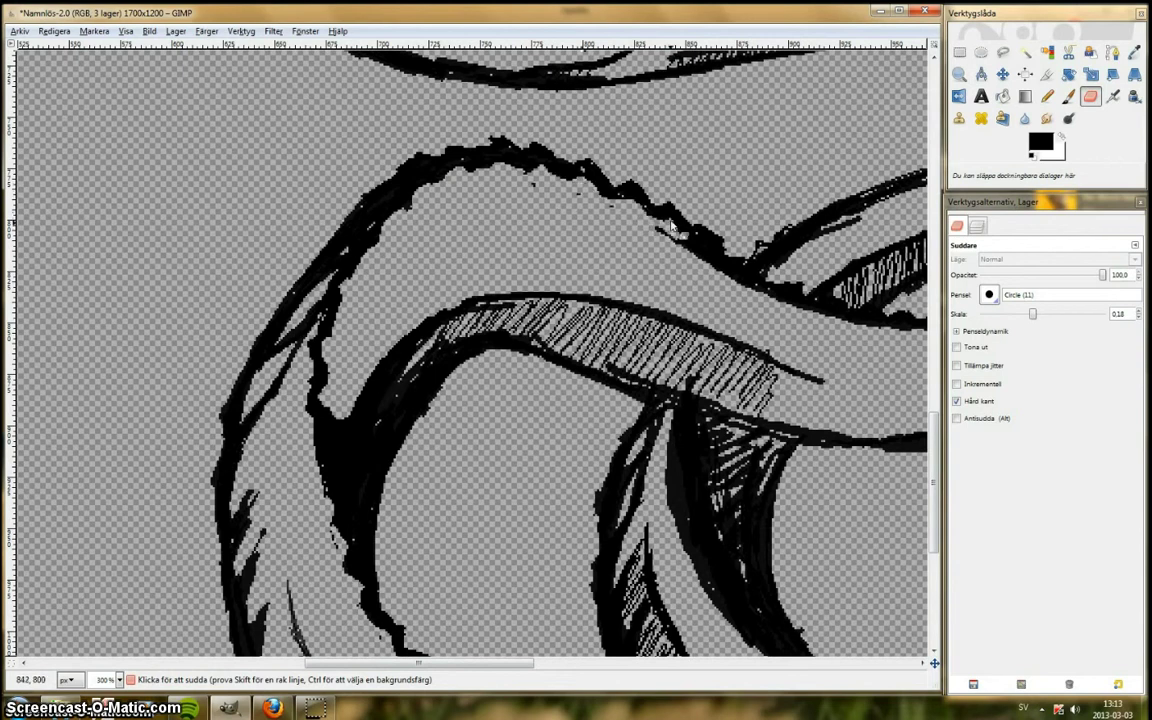
{"action": "scroll", "coordinate": [737, 288], "scroll_direction": "down", "scroll_amount": 4}
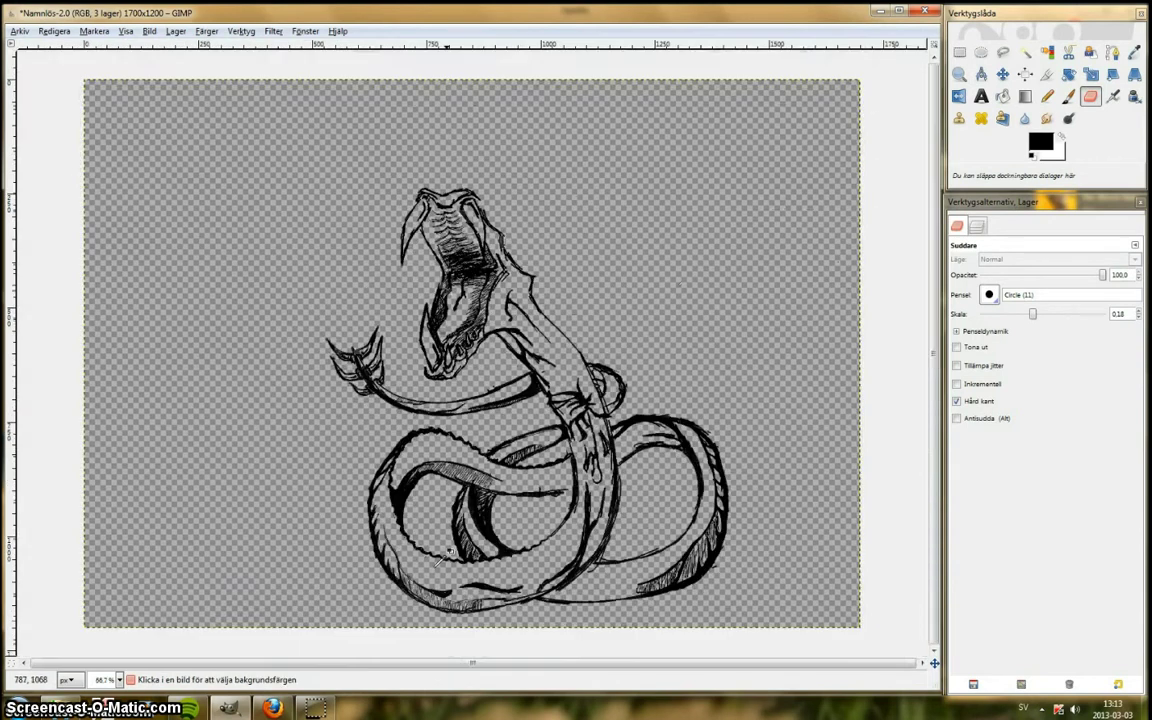
Step: Erase the underside of the bumpy rim below the hatched back coil into a thin scalloped line reaching the neck
{"action": "scroll", "coordinate": [440, 462], "scroll_direction": "up", "scroll_amount": 6}
{"action": "mouse_move", "coordinate": [377, 370]}
{"action": "left_mouse_down"}
{"action": "mouse_move", "coordinate": [553, 429]}
{"action": "mouse_move", "coordinate": [652, 436]}
{"action": "mouse_move", "coordinate": [906, 393]}
{"action": "left_mouse_up"}
{"action": "left_click_drag", "start_coordinate": [465, 665], "coordinate": [522, 664]}
{"action": "mouse_move", "coordinate": [508, 383]}
{"action": "left_mouse_down"}
{"action": "mouse_move", "coordinate": [531, 364]}
{"action": "mouse_move", "coordinate": [617, 341]}
{"action": "left_mouse_up"}
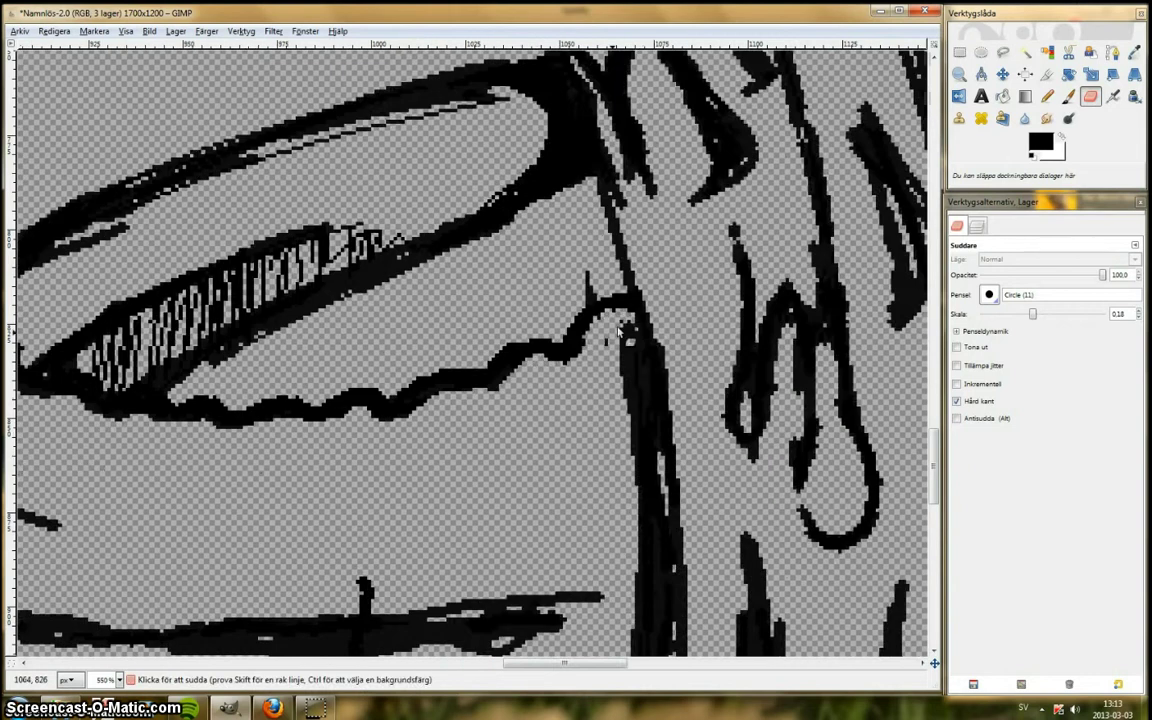
Step: Clean up the gap where the right coil meets the neck and the underside of that coil's top outline
{"action": "scroll", "coordinate": [655, 385], "scroll_direction": "down", "scroll_amount": 3}
{"action": "scroll", "coordinate": [840, 290], "scroll_direction": "up", "scroll_amount": 3}
{"action": "left_click_drag", "start_coordinate": [612, 665], "coordinate": [654, 665]}
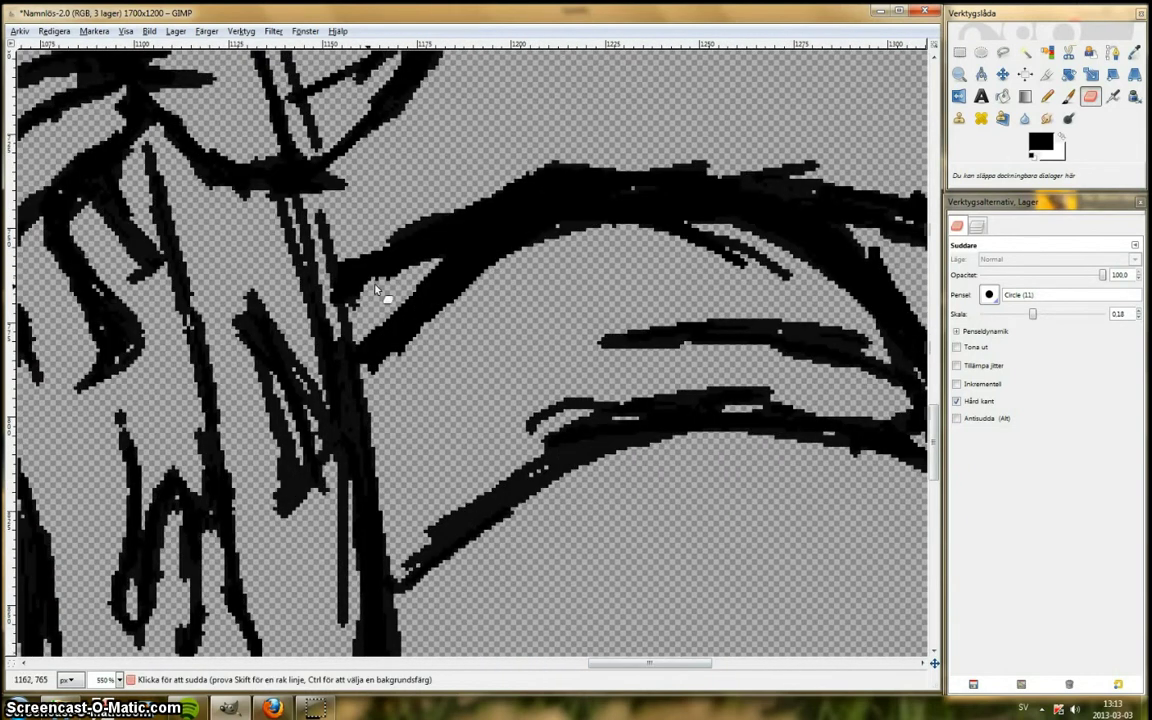
{"action": "left_click_drag", "start_coordinate": [376, 290], "coordinate": [438, 258]}
{"action": "mouse_move", "coordinate": [588, 236]}
{"action": "left_mouse_down"}
{"action": "mouse_move", "coordinate": [547, 230]}
{"action": "mouse_move", "coordinate": [685, 204]}
{"action": "mouse_move", "coordinate": [710, 221]}
{"action": "left_mouse_up"}
{"action": "scroll", "coordinate": [650, 387], "scroll_direction": "down", "scroll_amount": 7}
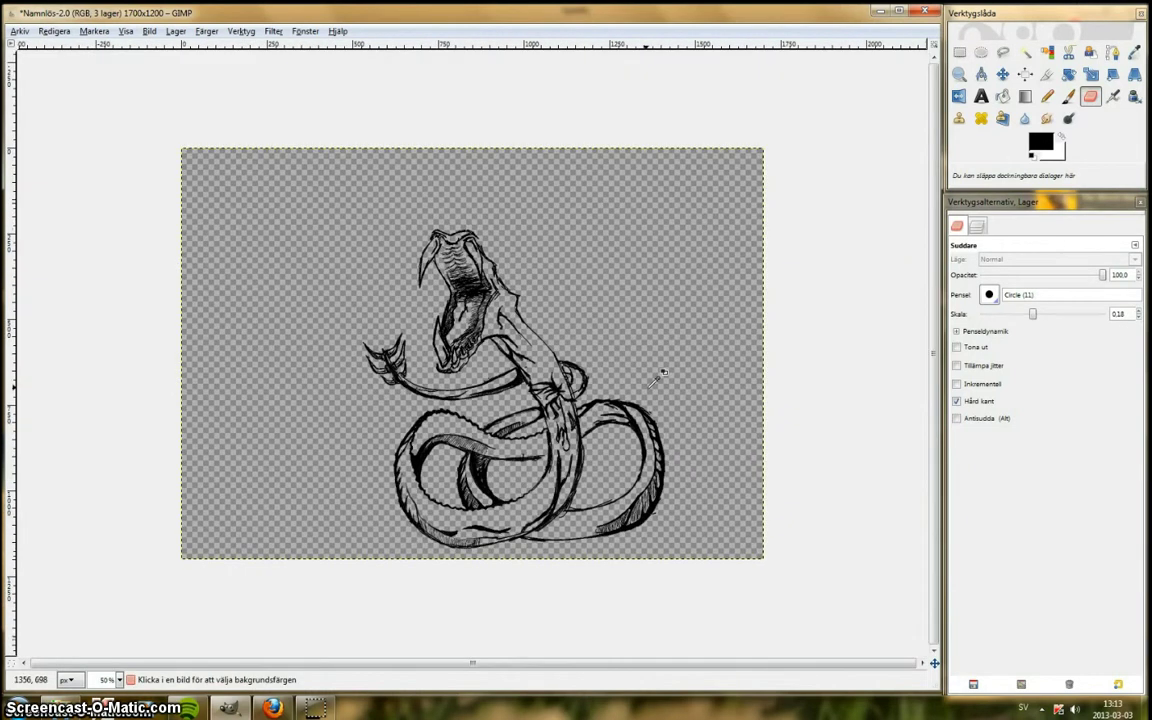
Step: Erase notches into the outer side of the right coil's thick inner rim
{"action": "scroll", "coordinate": [663, 373], "scroll_direction": "up", "scroll_amount": 7}
{"action": "scroll", "coordinate": [937, 455], "scroll_direction": "down", "scroll_amount": 1}
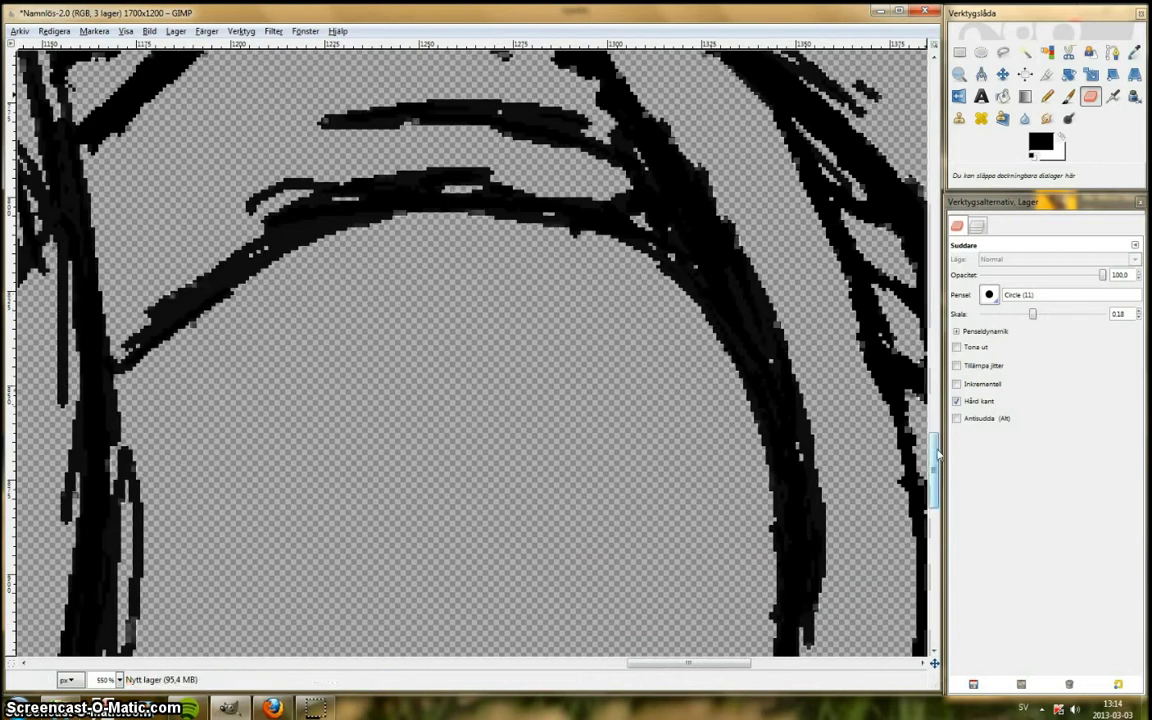
{"action": "left_click_drag", "start_coordinate": [739, 232], "coordinate": [827, 503]}
Step: Pencil small bumps along the lower part of the right coil's inner rim, continuing around to the neck
{"action": "left_click", "coordinate": [1047, 96]}
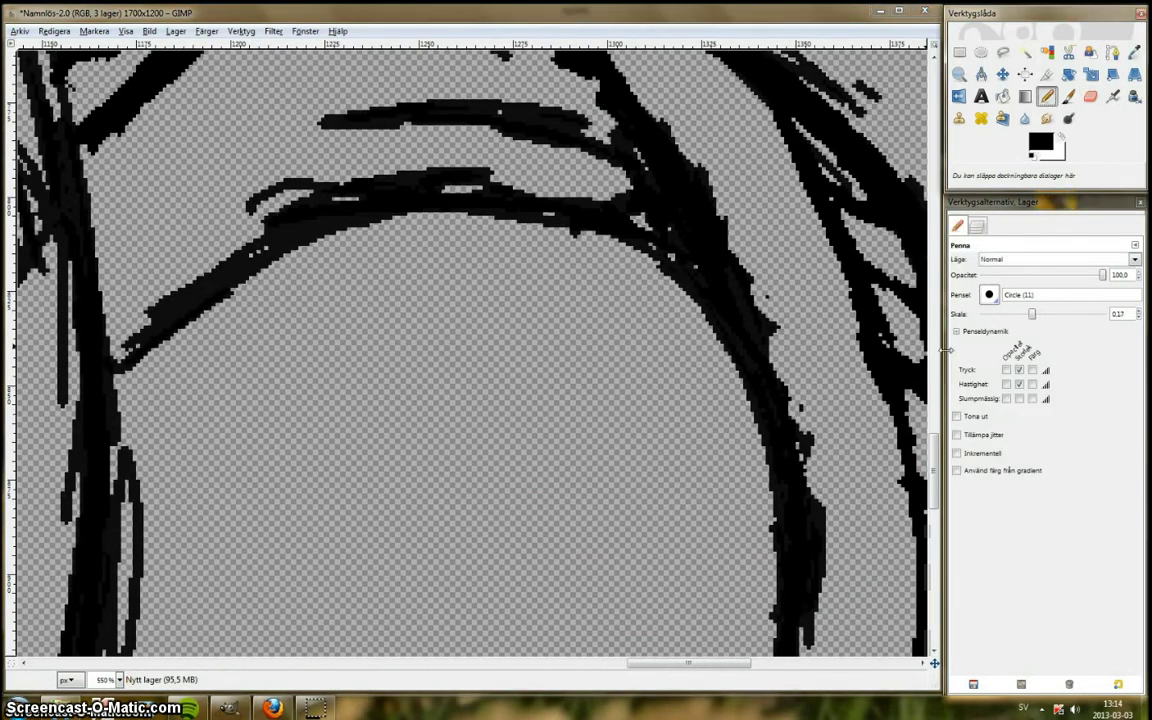
{"action": "left_click_drag", "start_coordinate": [934, 468], "coordinate": [934, 502]}
{"action": "left_click_drag", "start_coordinate": [781, 360], "coordinate": [742, 522]}
{"action": "left_click_drag", "start_coordinate": [934, 502], "coordinate": [934, 535]}
{"action": "mouse_move", "coordinate": [698, 353]}
{"action": "left_mouse_down"}
{"action": "mouse_move", "coordinate": [641, 431]}
{"action": "mouse_move", "coordinate": [437, 556]}
{"action": "mouse_move", "coordinate": [323, 603]}
{"action": "left_mouse_up"}
{"action": "left_click_drag", "start_coordinate": [690, 663], "coordinate": [628, 663]}
{"action": "left_click_drag", "start_coordinate": [934, 537], "coordinate": [934, 549]}
{"action": "mouse_move", "coordinate": [770, 508]}
{"action": "left_mouse_down"}
{"action": "mouse_move", "coordinate": [578, 553]}
{"action": "mouse_move", "coordinate": [474, 552]}
{"action": "mouse_move", "coordinate": [747, 536]}
{"action": "left_mouse_up"}
Step: Erase along the underside of the right coil's bumpy inner rim to leave a thin scalloped line
{"action": "left_click", "coordinate": [1090, 96]}
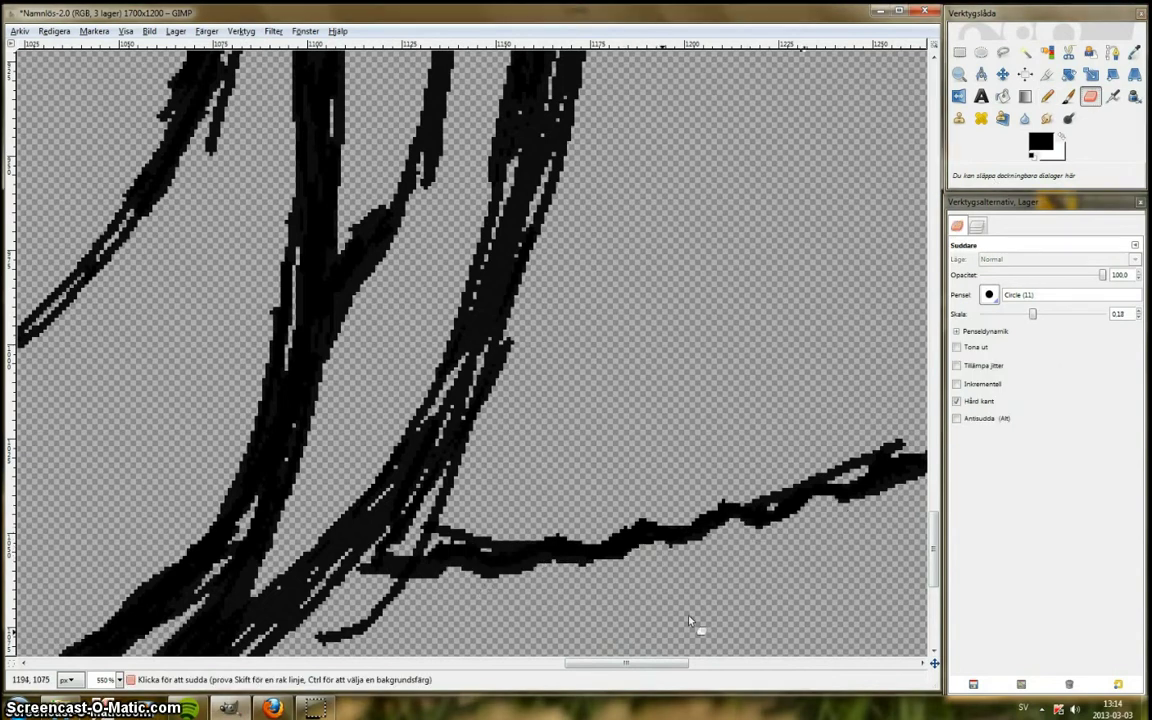
{"action": "scroll", "coordinate": [688, 621], "scroll_direction": "right", "scroll_amount": 3}
{"action": "scroll", "coordinate": [604, 663], "scroll_direction": "right", "scroll_amount": 3}
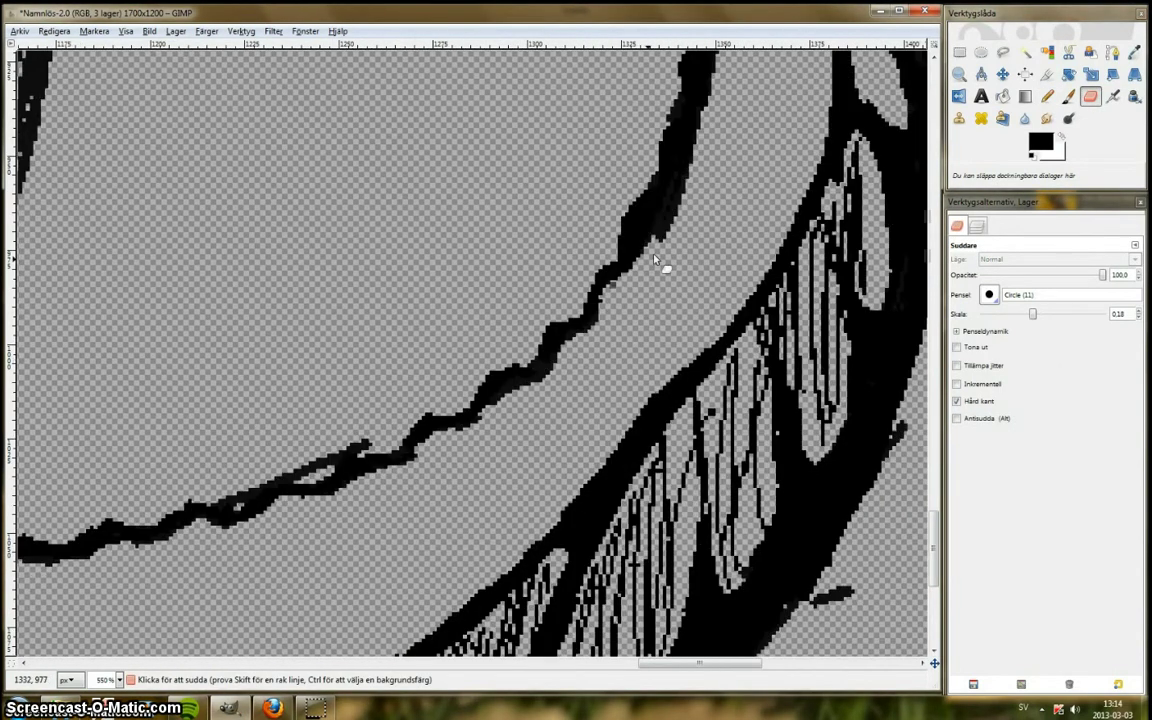
{"action": "scroll", "coordinate": [663, 257], "scroll_direction": "up", "scroll_amount": 3}
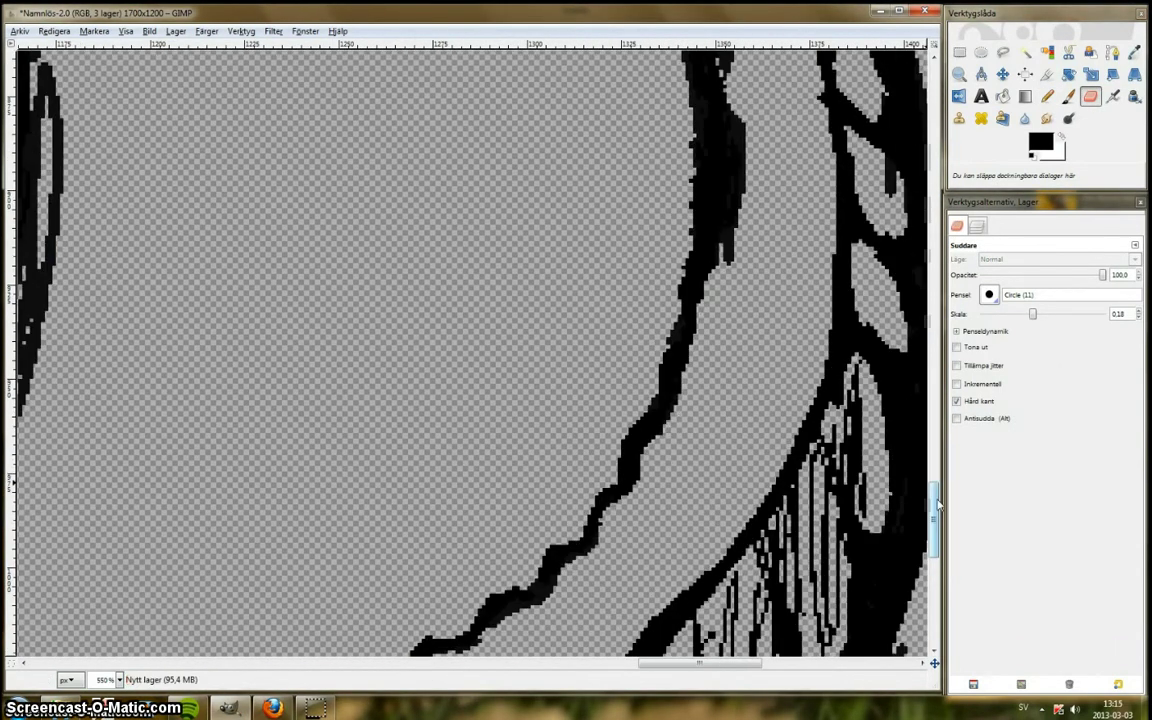
{"action": "scroll", "coordinate": [725, 350], "scroll_direction": "up", "scroll_amount": 3}
{"action": "left_click_drag", "start_coordinate": [738, 412], "coordinate": [737, 468]}
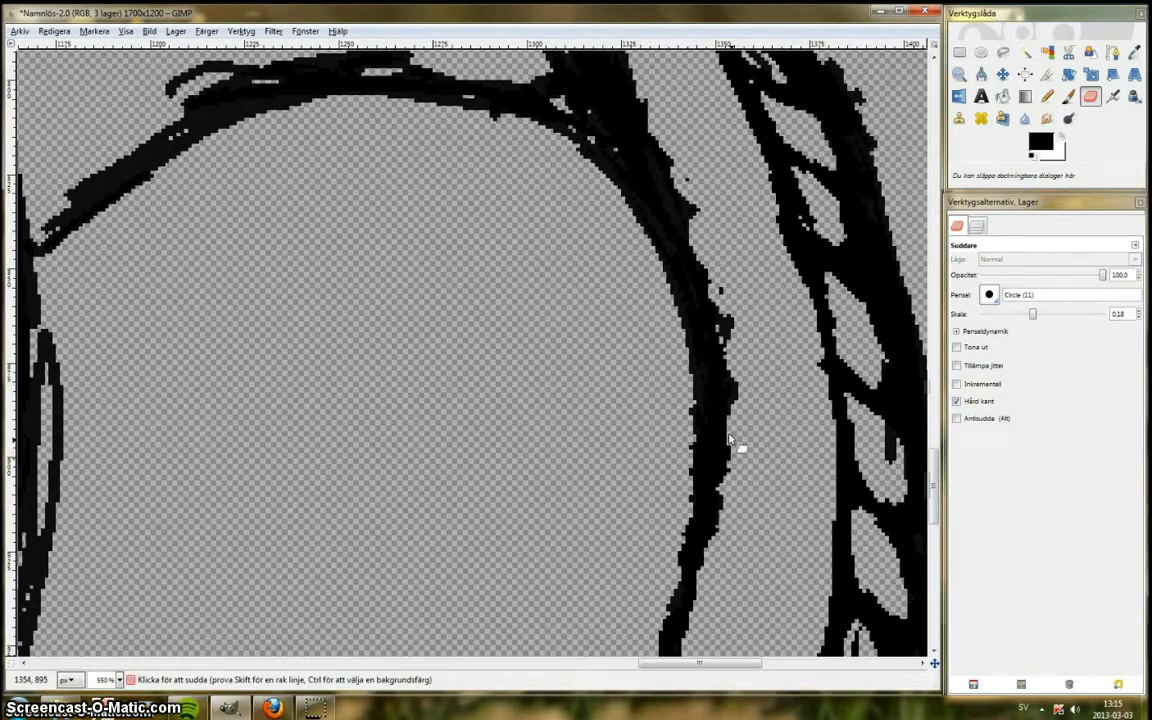
Step: Switch to Spotify, play Titanium from the shuffle playlist, and return to GIMP
{"action": "left_click", "coordinate": [187, 708]}
{"action": "left_click", "coordinate": [267, 376]}
{"action": "double_click", "coordinate": [267, 376]}
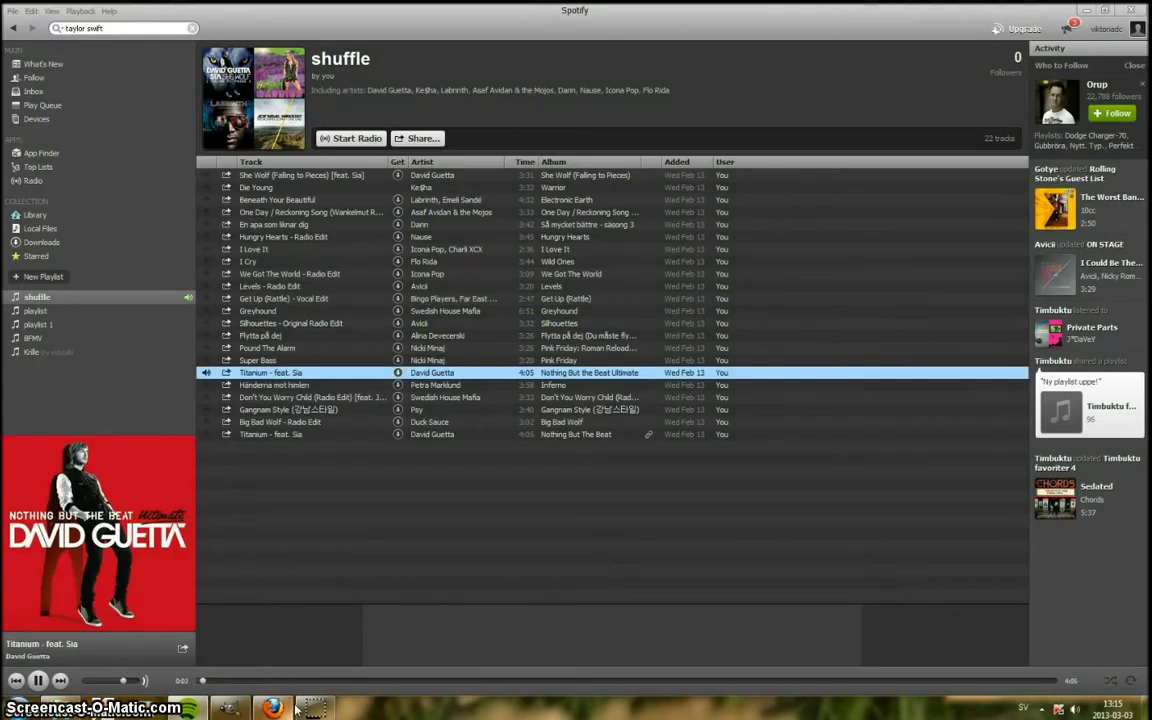
{"action": "left_click", "coordinate": [229, 708]}
Step: Erase notches along the left edge of the dark curved shadow on the inner crossing coil
{"action": "scroll", "coordinate": [740, 240], "scroll_direction": "down", "scroll_amount": 1}
{"action": "scroll", "coordinate": [815, 262], "scroll_direction": "up", "scroll_amount": 1}
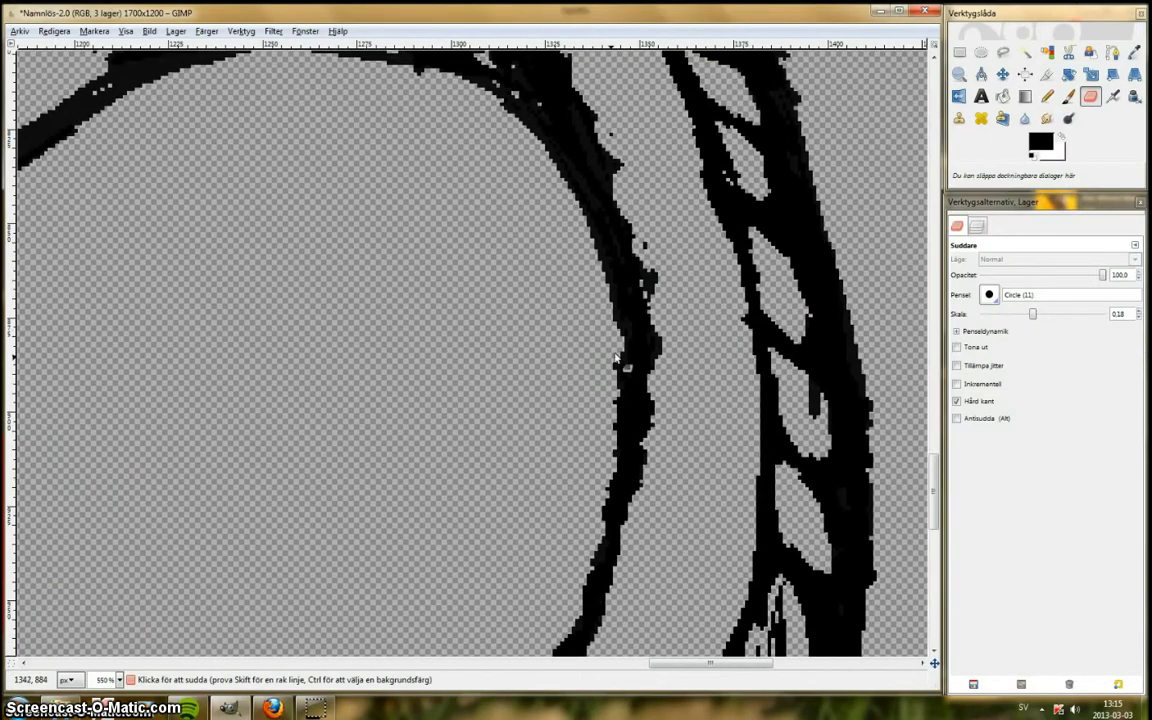
{"action": "scroll", "coordinate": [590, 243], "scroll_direction": "down", "scroll_amount": 5}
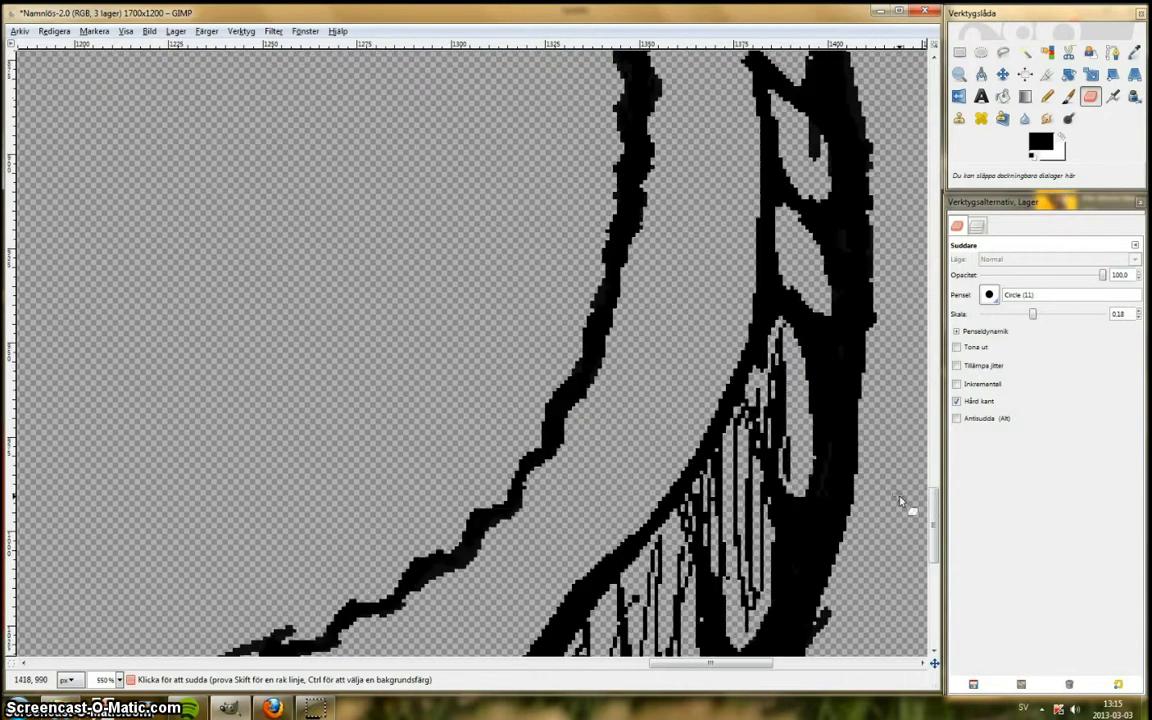
{"action": "scroll", "coordinate": [506, 502], "scroll_direction": "down", "scroll_amount": 6}
{"action": "scroll", "coordinate": [500, 514], "scroll_direction": "up", "scroll_amount": 5}
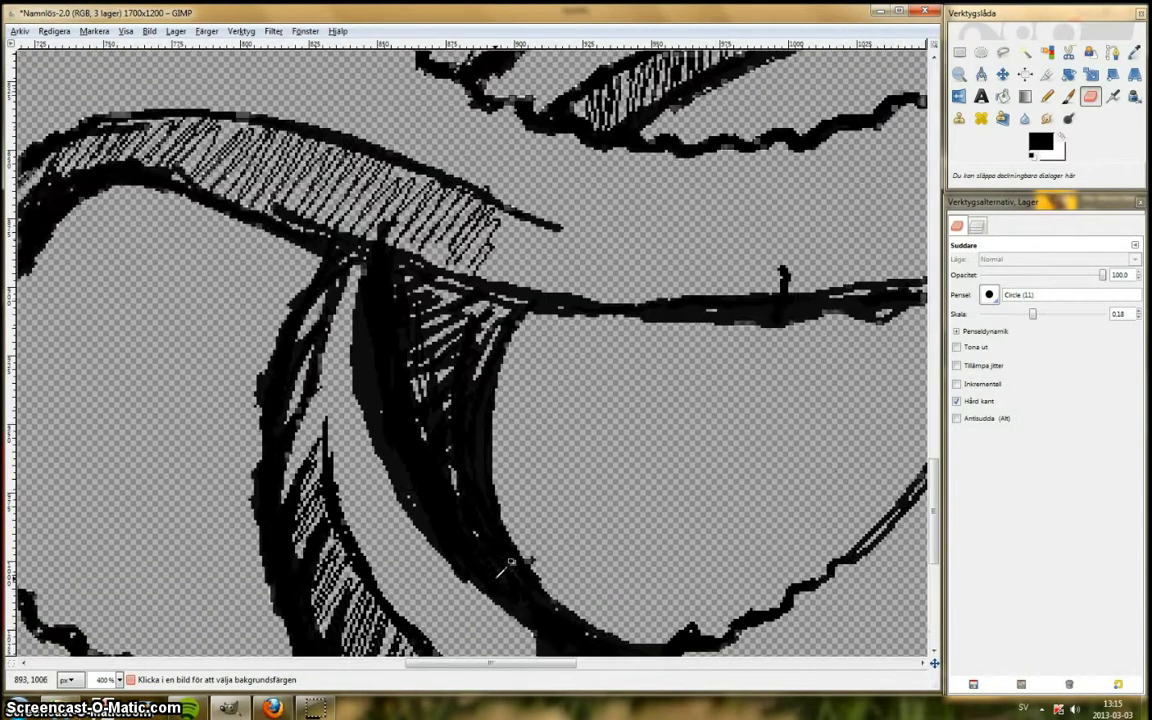
{"action": "scroll", "coordinate": [590, 364], "scroll_direction": "down", "scroll_amount": 1}
{"action": "mouse_move", "coordinate": [592, 363]}
{"action": "left_mouse_down"}
{"action": "mouse_move", "coordinate": [520, 472]}
{"action": "mouse_move", "coordinate": [470, 445]}
{"action": "left_mouse_up"}
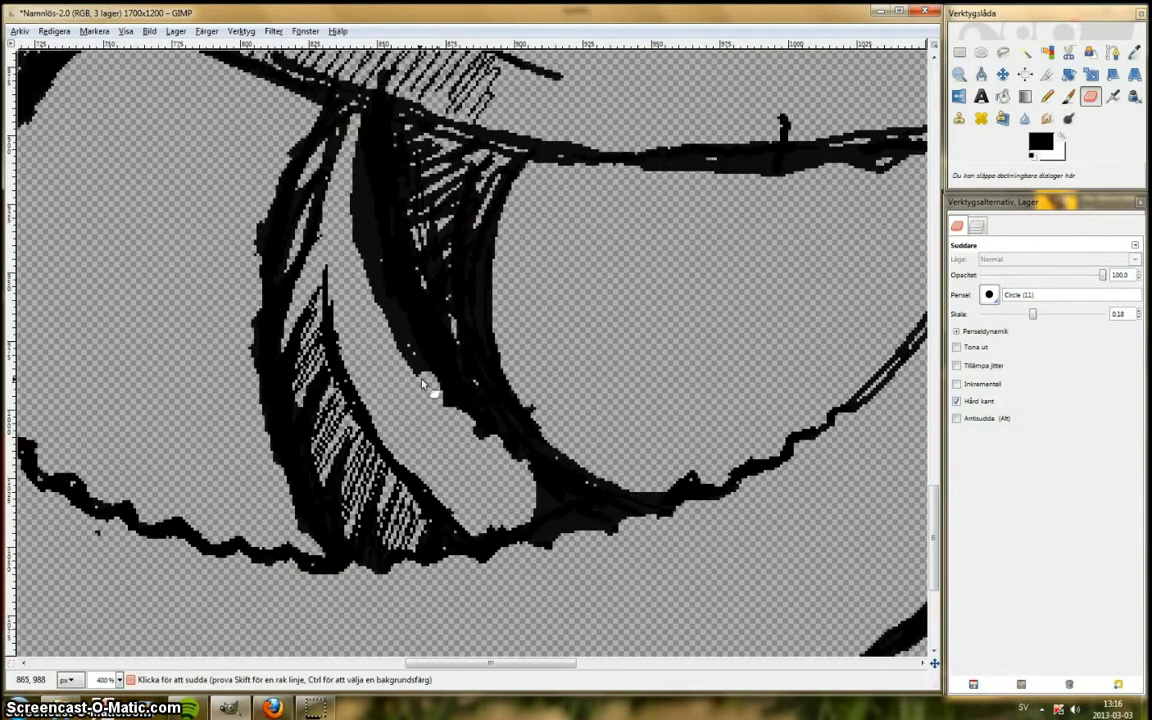
{"action": "left_click_drag", "start_coordinate": [422, 384], "coordinate": [356, 228]}
Step: Pencil bumps along the upper outline of the back coil and erase beneath them to leave a scalloped edge
{"action": "mouse_move", "coordinate": [936, 501]}
{"action": "left_mouse_down"}
{"action": "mouse_move", "coordinate": [726, 294]}
{"action": "mouse_move", "coordinate": [936, 427]}
{"action": "left_mouse_up"}
{"action": "key", "text": "n"}
{"action": "mouse_move", "coordinate": [474, 394]}
{"action": "left_mouse_down"}
{"action": "mouse_move", "coordinate": [588, 334]}
{"action": "mouse_move", "coordinate": [862, 238]}
{"action": "left_mouse_up"}
{"action": "key", "text": "shift+e"}
{"action": "left_click_drag", "start_coordinate": [502, 418], "coordinate": [657, 328]}
{"action": "left_click_drag", "start_coordinate": [800, 276], "coordinate": [874, 258]}
Step: Pencil a row of bumps along the tail's upper outline from the neck toward the tail tip
{"action": "left_click", "coordinate": [1047, 96]}
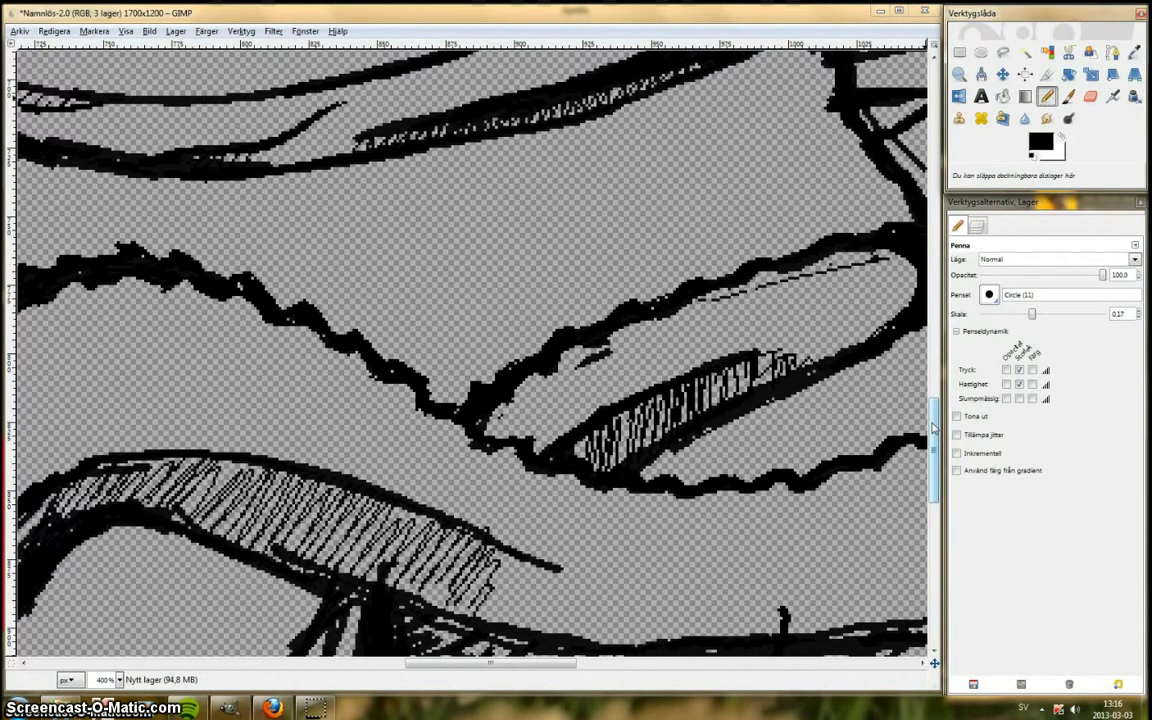
{"action": "left_click_drag", "start_coordinate": [935, 450], "coordinate": [935, 395]}
{"action": "mouse_move", "coordinate": [490, 663]}
{"action": "left_mouse_down"}
{"action": "mouse_move", "coordinate": [618, 663]}
{"action": "mouse_move", "coordinate": [454, 664]}
{"action": "left_mouse_up"}
{"action": "mouse_move", "coordinate": [676, 235]}
{"action": "left_mouse_down"}
{"action": "mouse_move", "coordinate": [530, 309]}
{"action": "mouse_move", "coordinate": [364, 373]}
{"action": "left_mouse_up"}
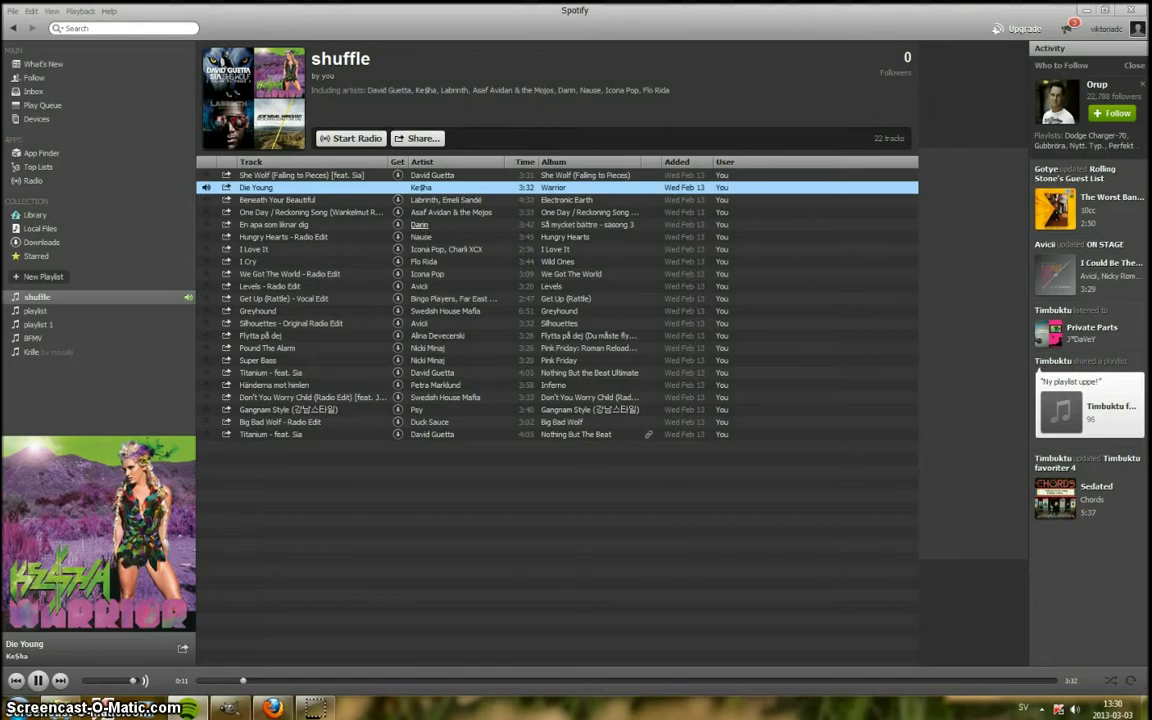
Step: Switch back to GIMP and draw a thin wrinkle line hanging from the lower coil's scalloped rim near the neck
{"action": "left_click", "coordinate": [230, 708]}
{"action": "left_click_drag", "start_coordinate": [674, 476], "coordinate": [793, 486]}
{"action": "key", "text": "ctrl+z"}
{"action": "left_click_drag", "start_coordinate": [627, 428], "coordinate": [626, 469]}
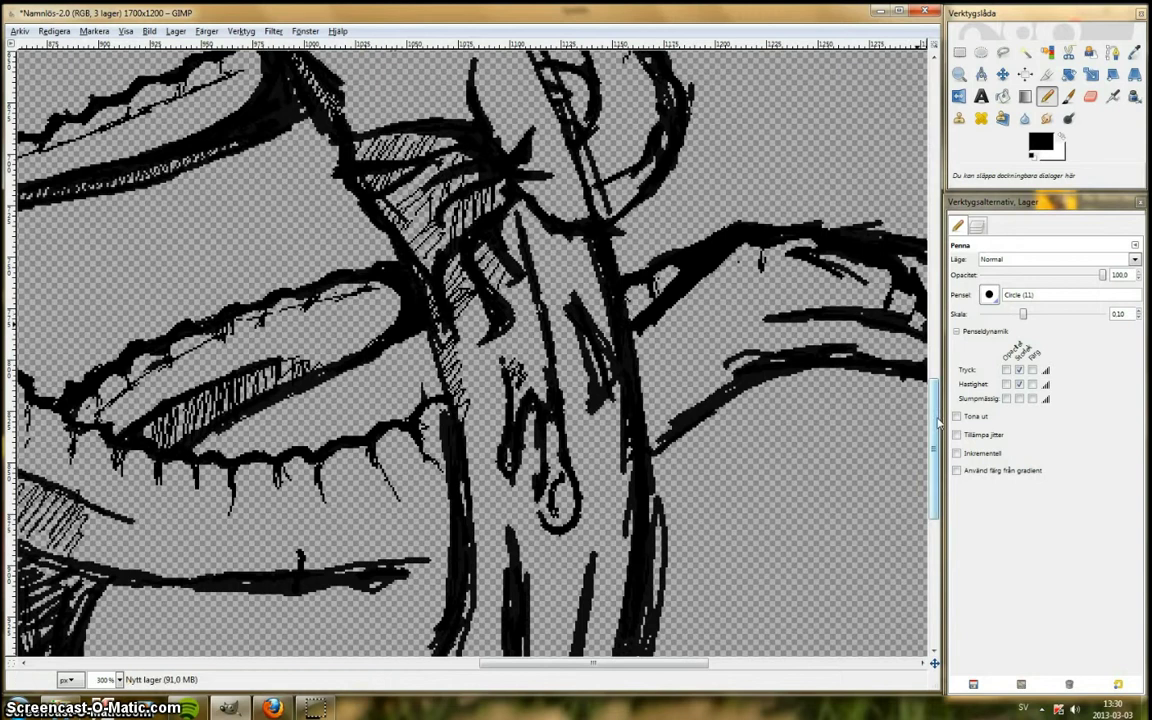
{"action": "scroll", "coordinate": [607, 245], "scroll_direction": "up", "scroll_amount": 5}
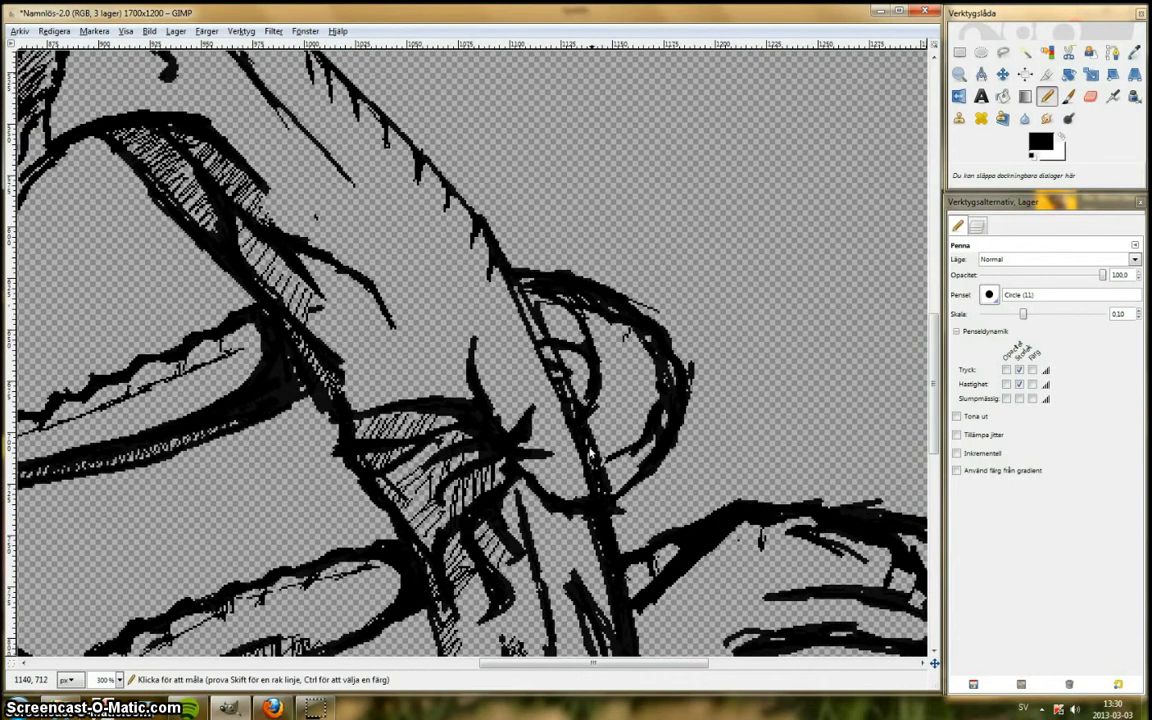
{"action": "scroll", "coordinate": [562, 373], "scroll_direction": "down", "scroll_amount": 3}
{"action": "scroll", "coordinate": [735, 513], "scroll_direction": "up", "scroll_amount": 3}
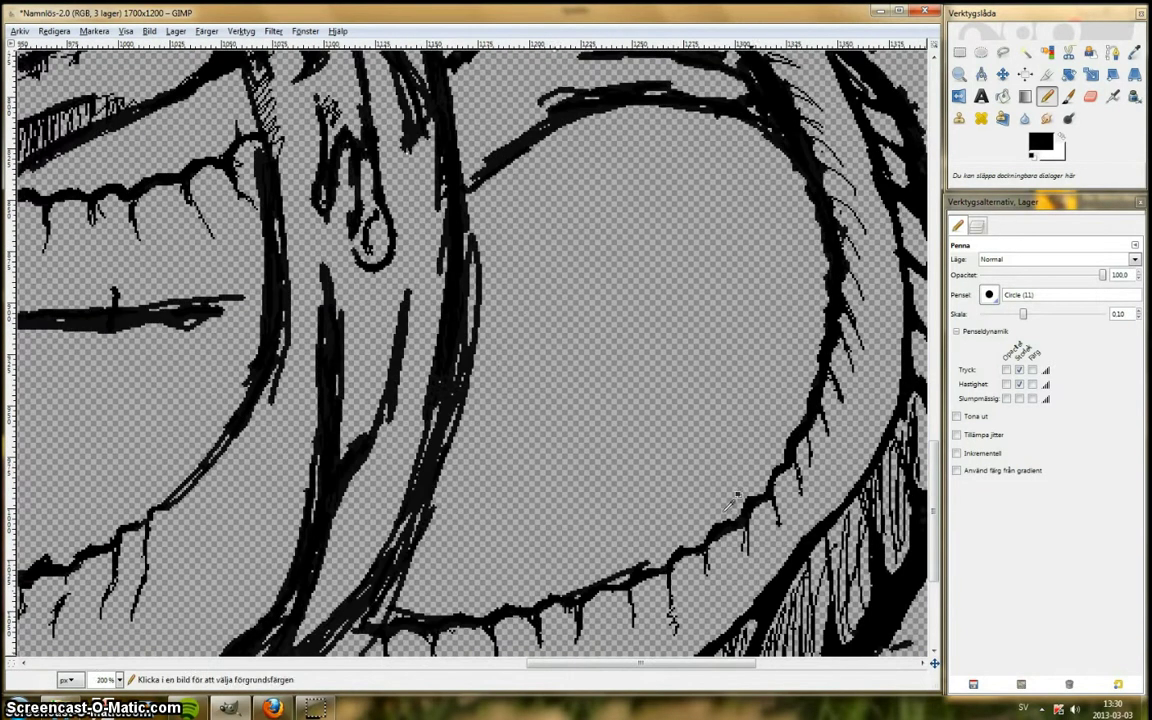
{"action": "left_click_drag", "start_coordinate": [191, 474], "coordinate": [204, 563]}
Step: Set the pencil scale to 0.17 and draw a bold pointed fold line beside the neck's lower left contour
{"action": "left_click_drag", "start_coordinate": [219, 453], "coordinate": [238, 507]}
{"action": "left_click_drag", "start_coordinate": [302, 292], "coordinate": [260, 485]}
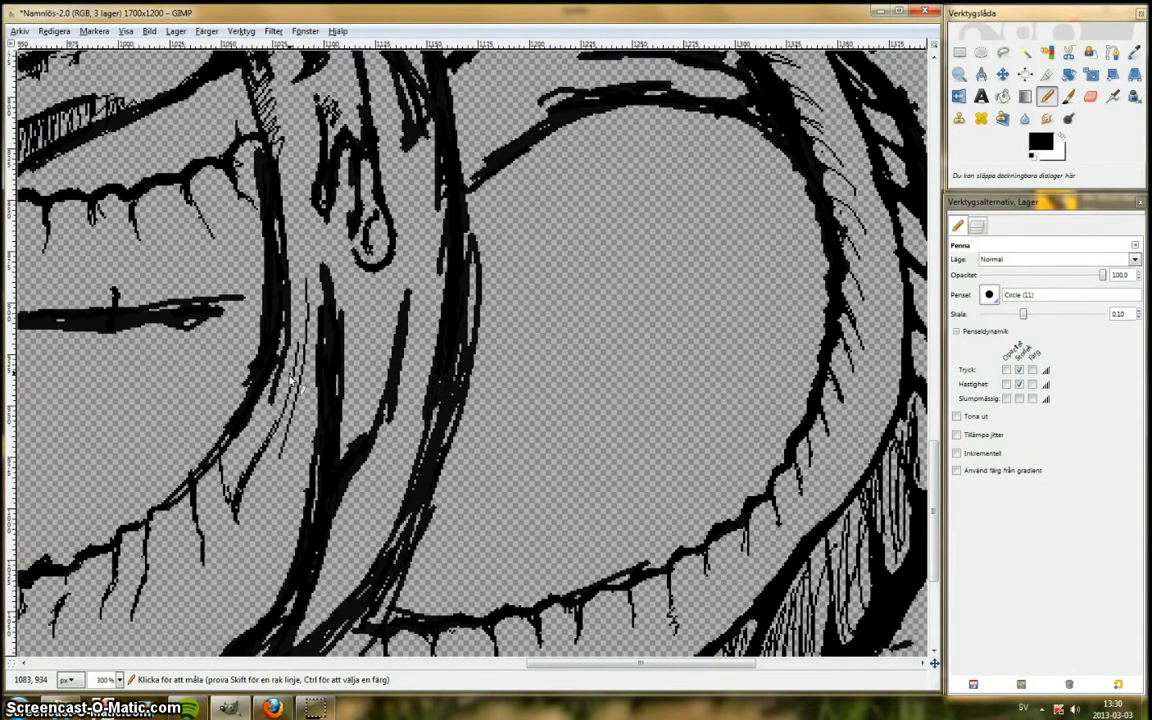
{"action": "left_click_drag", "start_coordinate": [1023, 314], "coordinate": [1032, 314]}
{"action": "left_click_drag", "start_coordinate": [297, 320], "coordinate": [268, 457]}
{"action": "key", "text": "ctrl+z"}
{"action": "key", "text": "ctrl+z"}
{"action": "mouse_move", "coordinate": [299, 315]}
{"action": "left_mouse_down"}
{"action": "mouse_move", "coordinate": [277, 440]}
{"action": "mouse_move", "coordinate": [240, 513]}
{"action": "left_mouse_up"}
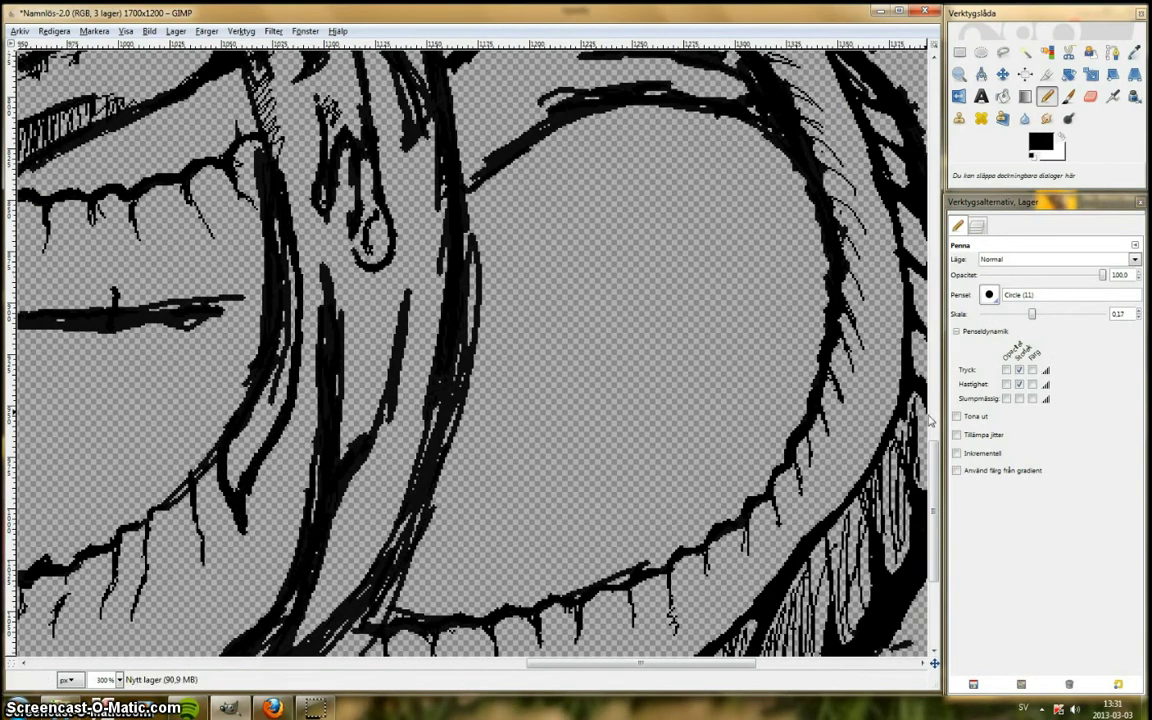
Step: Draw slanting scale strokes between the neck's inner fold line and its right contour
{"action": "scroll", "coordinate": [257, 340], "scroll_direction": "up", "scroll_amount": 3}
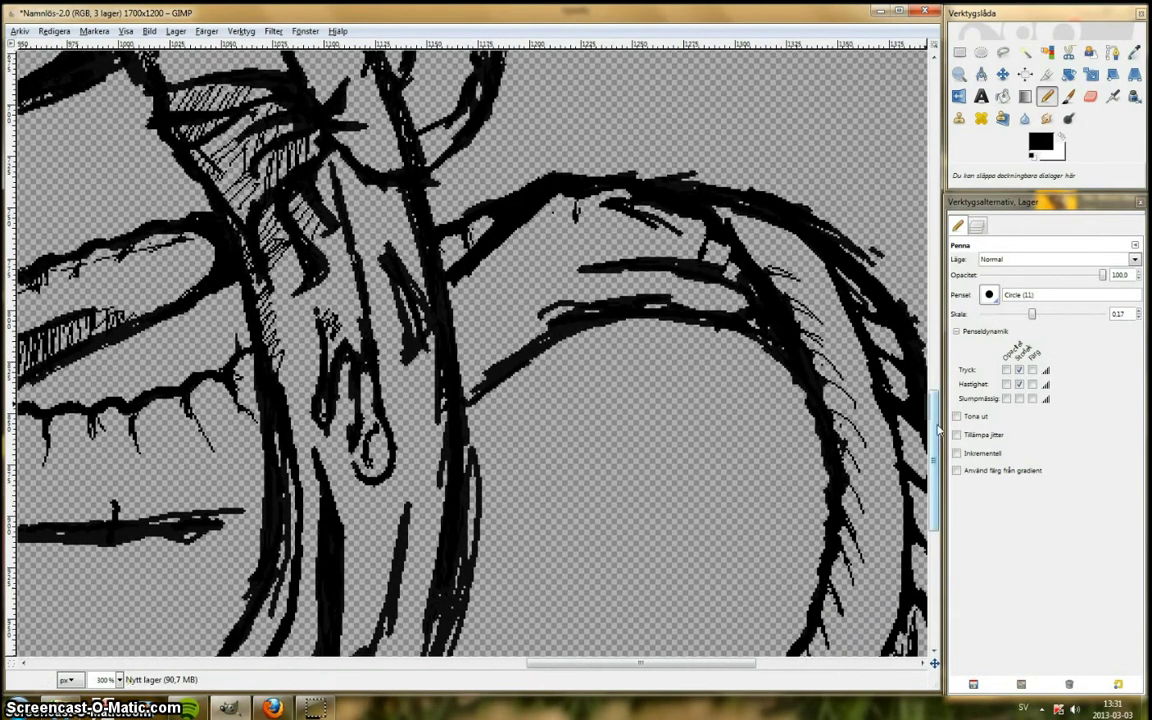
{"action": "scroll", "coordinate": [333, 512], "scroll_direction": "down", "scroll_amount": 3}
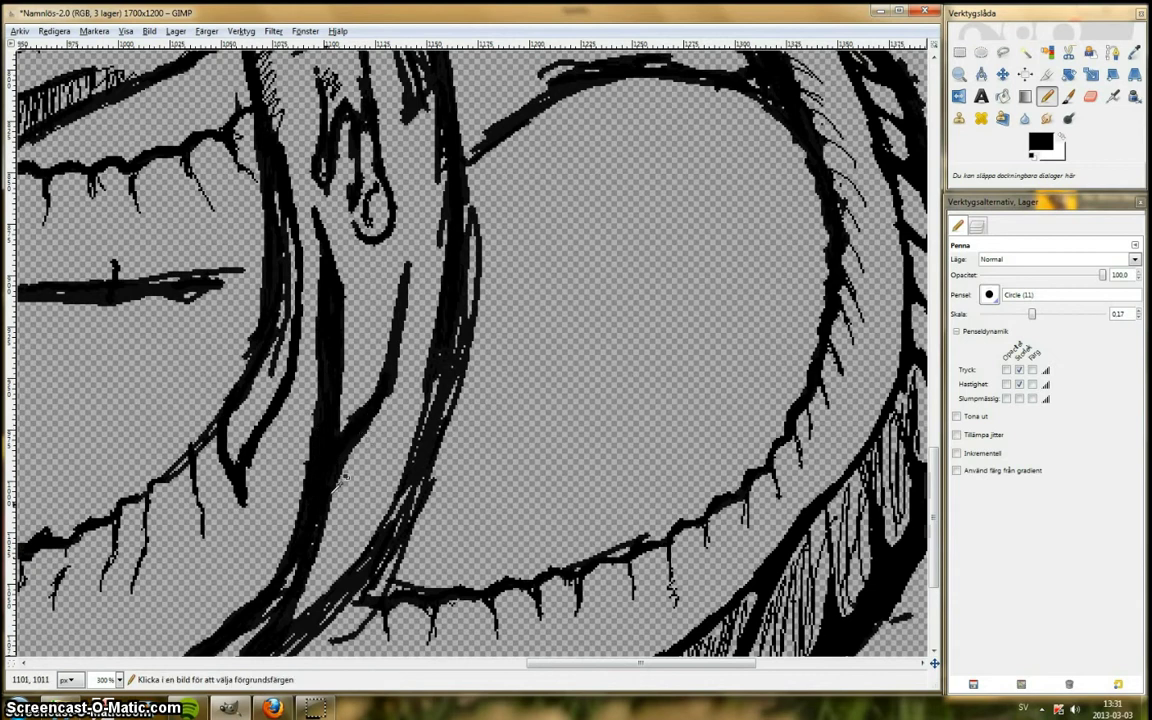
{"action": "left_click_drag", "start_coordinate": [332, 488], "coordinate": [337, 585]}
{"action": "left_click_drag", "start_coordinate": [350, 454], "coordinate": [368, 552]}
{"action": "left_click_drag", "start_coordinate": [370, 424], "coordinate": [394, 518]}
{"action": "left_click_drag", "start_coordinate": [391, 387], "coordinate": [412, 460]}
{"action": "mouse_move", "coordinate": [408, 268]}
{"action": "left_mouse_down"}
{"action": "mouse_move", "coordinate": [426, 382]}
{"action": "mouse_move", "coordinate": [440, 300]}
{"action": "mouse_move", "coordinate": [416, 436]}
{"action": "left_mouse_up"}
Step: Hatch the segments between the scale strokes on the lower neck with the pencil at scale 0.09
{"action": "scroll", "coordinate": [416, 248], "scroll_direction": "down", "scroll_amount": 5}
{"action": "scroll", "coordinate": [452, 380], "scroll_direction": "up", "scroll_amount": 6}
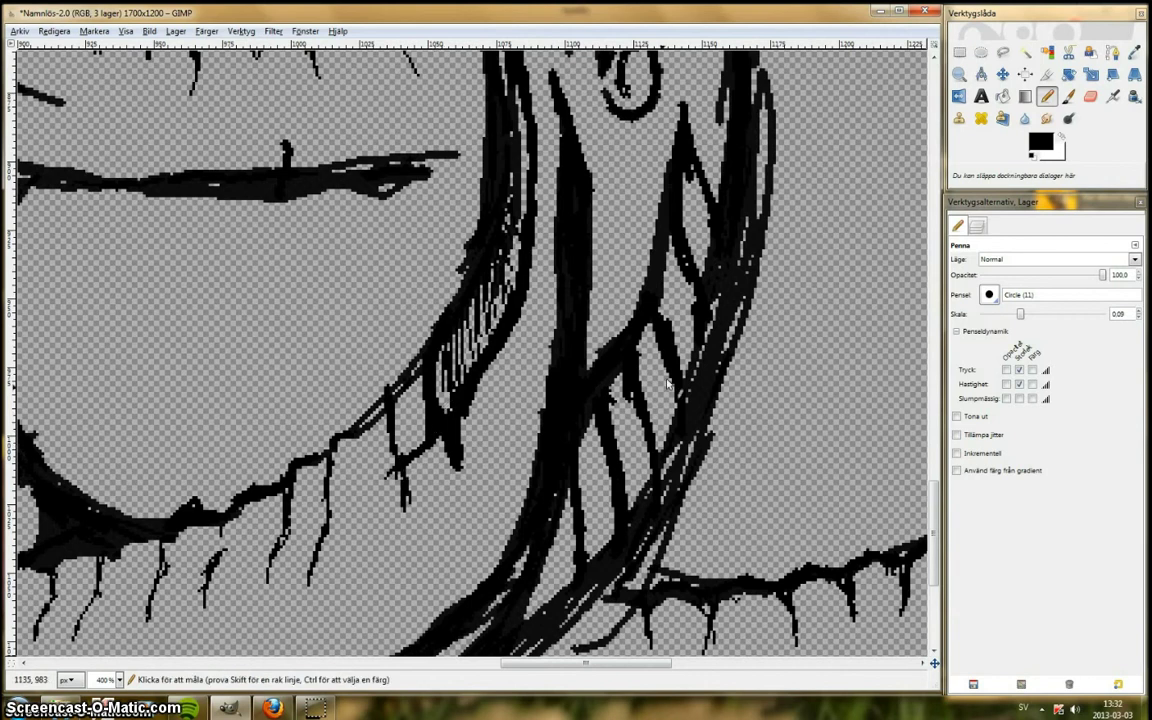
{"action": "mouse_move", "coordinate": [600, 470]}
{"action": "left_mouse_down"}
{"action": "mouse_move", "coordinate": [630, 340]}
{"action": "mouse_move", "coordinate": [633, 415]}
{"action": "left_mouse_up"}
{"action": "left_click_drag", "start_coordinate": [675, 260], "coordinate": [688, 365]}
{"action": "left_click_drag", "start_coordinate": [690, 180], "coordinate": [711, 268]}
Step: Hatch the shadow band where the base of the neck curves into the lower coil
{"action": "scroll", "coordinate": [714, 265], "scroll_direction": "down", "scroll_amount": 4}
{"action": "scroll", "coordinate": [540, 565], "scroll_direction": "up", "scroll_amount": 4}
{"action": "mouse_move", "coordinate": [124, 478]}
{"action": "left_mouse_down"}
{"action": "mouse_move", "coordinate": [137, 526]}
{"action": "mouse_move", "coordinate": [222, 485]}
{"action": "mouse_move", "coordinate": [420, 445]}
{"action": "mouse_move", "coordinate": [678, 280]}
{"action": "left_mouse_up"}
Step: Hatch the area beneath the dark fold on the lower coil and add a stroke inside the coil's left edge
{"action": "scroll", "coordinate": [678, 280], "scroll_direction": "left", "scroll_amount": 5}
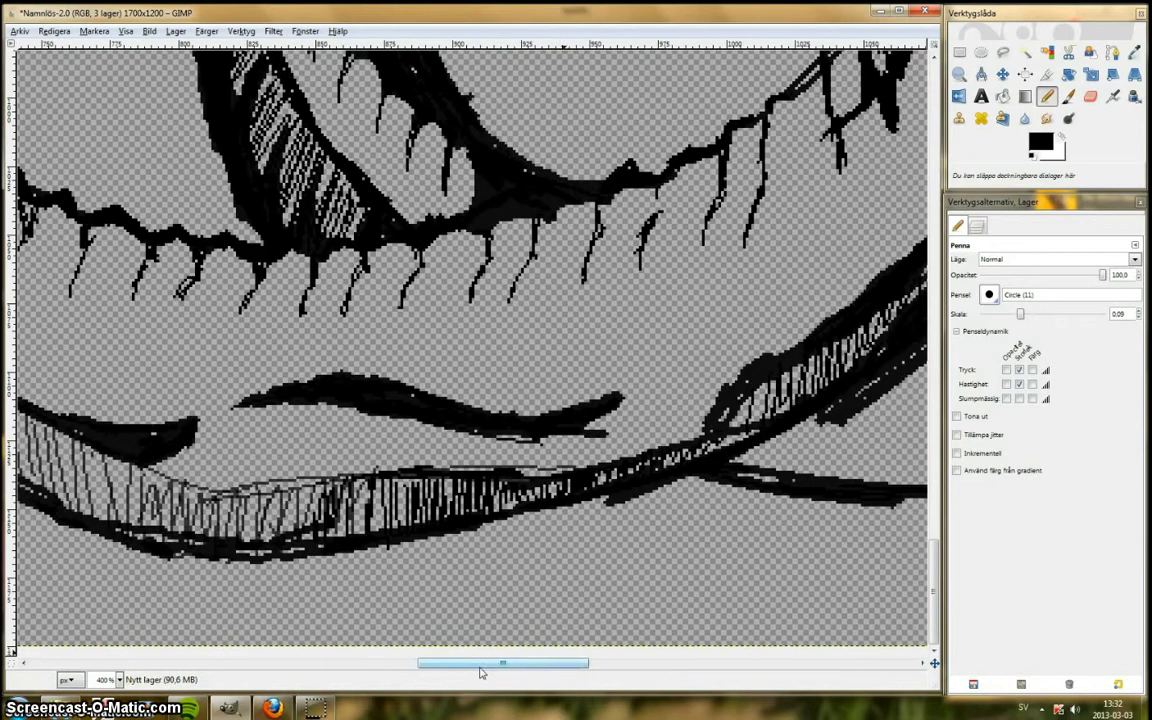
{"action": "mouse_move", "coordinate": [228, 462]}
{"action": "left_mouse_down"}
{"action": "mouse_move", "coordinate": [257, 422]}
{"action": "mouse_move", "coordinate": [572, 460]}
{"action": "mouse_move", "coordinate": [198, 475]}
{"action": "left_mouse_up"}
{"action": "mouse_move", "coordinate": [274, 422]}
{"action": "left_mouse_down"}
{"action": "mouse_move", "coordinate": [218, 483]}
{"action": "mouse_move", "coordinate": [270, 482]}
{"action": "left_mouse_up"}
{"action": "scroll", "coordinate": [272, 478], "scroll_direction": "down", "scroll_amount": 7}
{"action": "scroll", "coordinate": [558, 496], "scroll_direction": "up", "scroll_amount": 4}
{"action": "scroll", "coordinate": [698, 540], "scroll_direction": "down", "scroll_amount": 1}
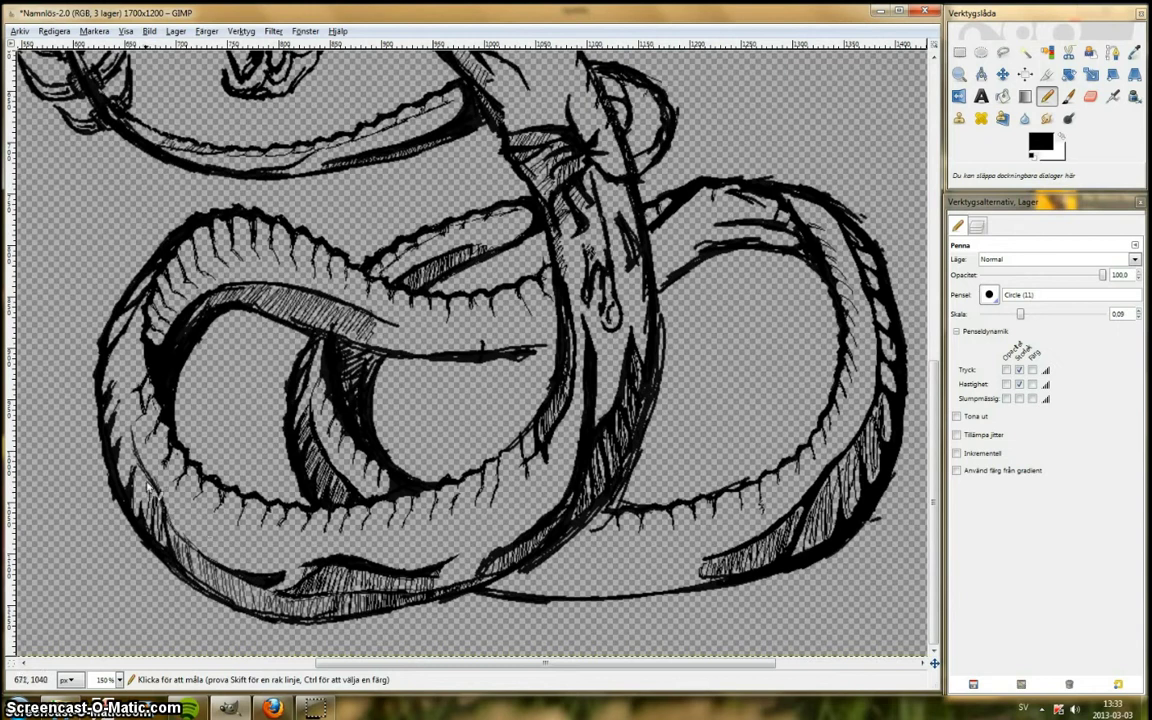
{"action": "left_click_drag", "start_coordinate": [128, 448], "coordinate": [157, 528]}
Step: Set the pencil scale to 0.13 and draw curved shadow boundary lines along the bottom of the right coil
{"action": "left_click_drag", "start_coordinate": [1020, 314], "coordinate": [1027, 315]}
{"action": "left_click_drag", "start_coordinate": [558, 551], "coordinate": [692, 565]}
{"action": "scroll", "coordinate": [701, 549], "scroll_direction": "up", "scroll_amount": 2}
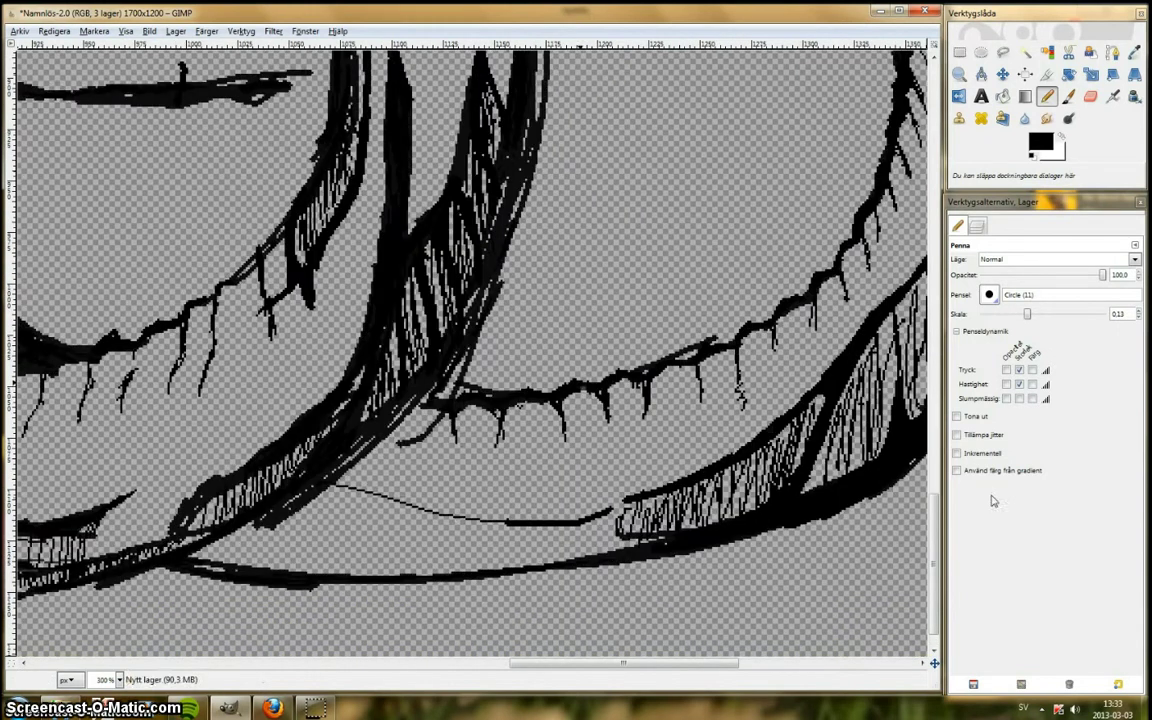
{"action": "left_click", "coordinate": [437, 525], "text": "shift"}
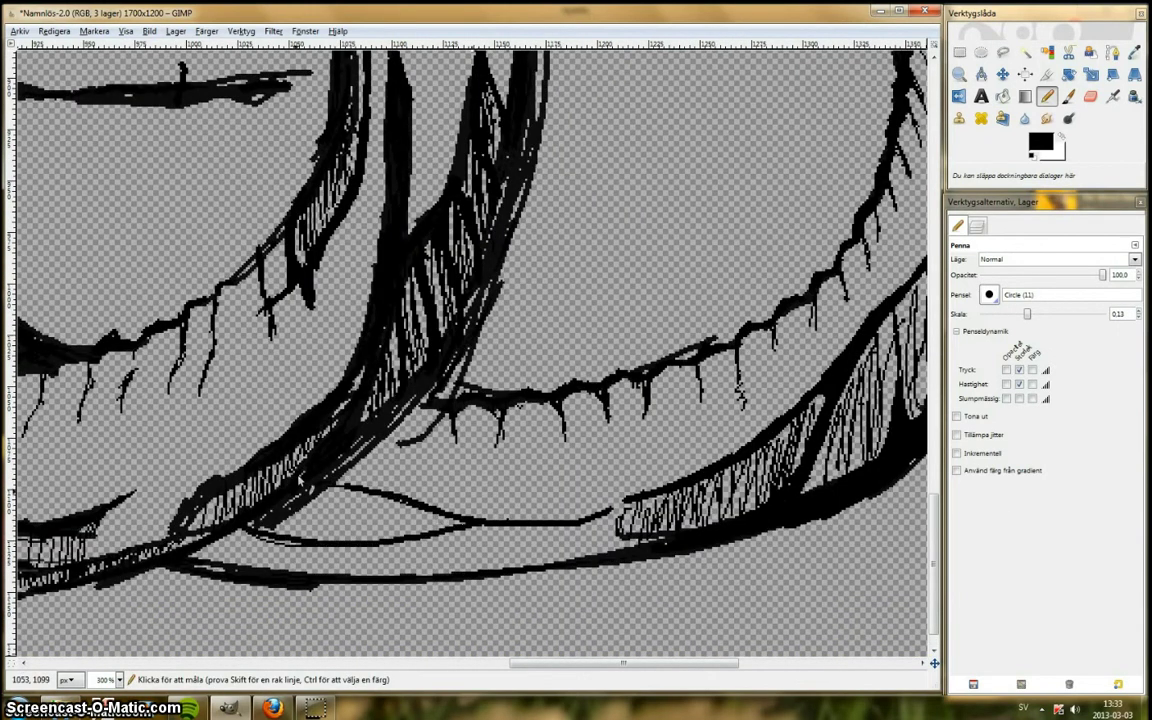
Step: Fill the corner where the right coil passes under the neck with black and thicken the adjoining line at scale 0.15
{"action": "left_click_drag", "start_coordinate": [212, 548], "coordinate": [246, 570]}
{"action": "left_click_drag", "start_coordinate": [1028, 315], "coordinate": [1031, 315]}
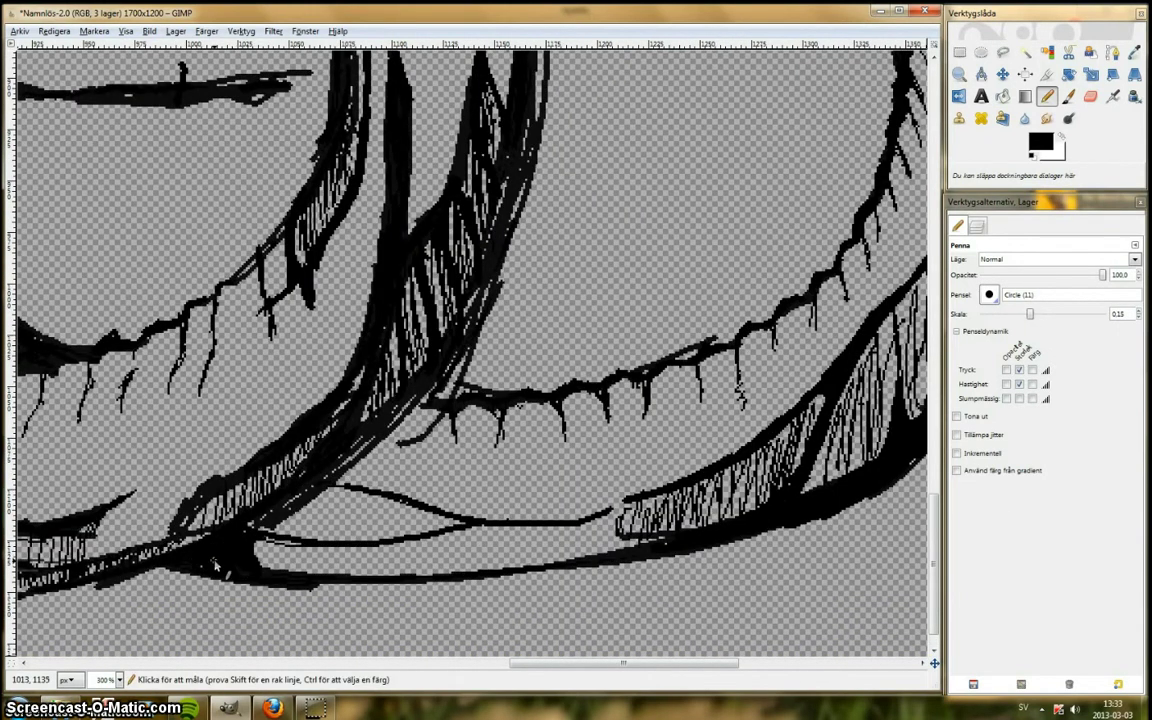
{"action": "left_click_drag", "start_coordinate": [279, 570], "coordinate": [291, 541]}
{"action": "left_click_drag", "start_coordinate": [322, 477], "coordinate": [385, 500]}
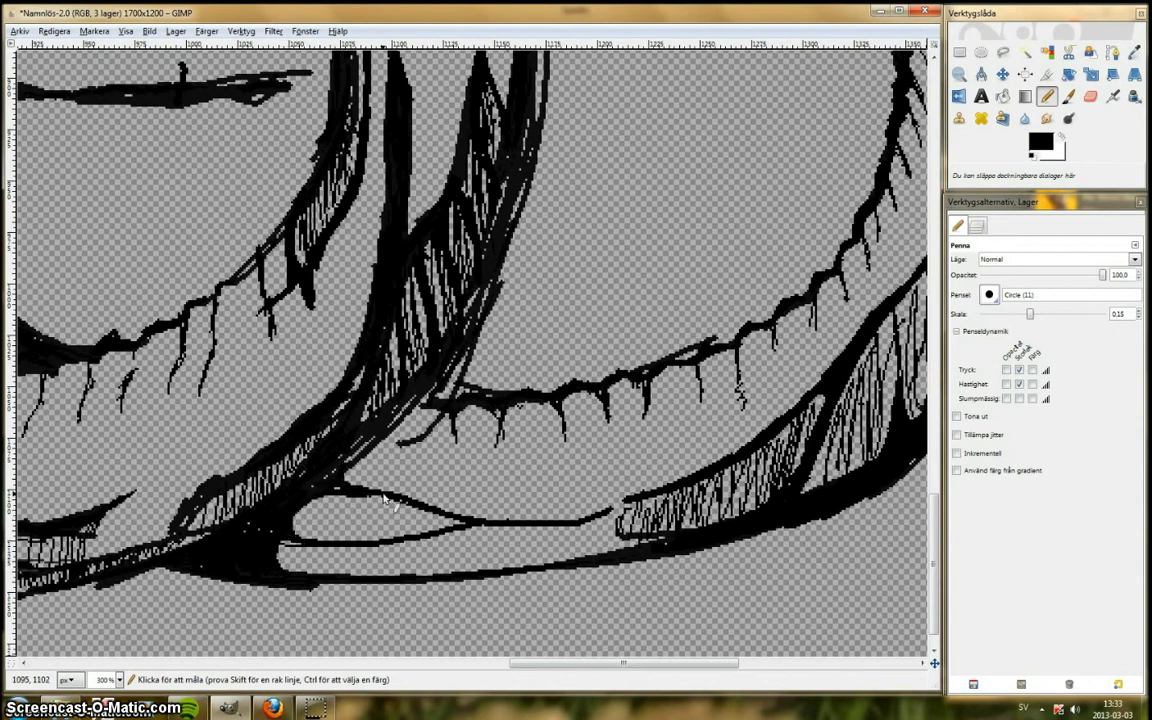
Step: Reduce the pencil scale to 0.07 and hatch the shadow band along the bottom of the right coil
{"action": "key", "text": "bracketleft"}
{"action": "key", "text": "bracketleft"}
{"action": "key", "text": "bracketleft"}
{"action": "key", "text": "bracketleft"}
{"action": "mouse_move", "coordinate": [285, 555]}
{"action": "left_mouse_down"}
{"action": "mouse_move", "coordinate": [512, 545]}
{"action": "mouse_move", "coordinate": [562, 568]}
{"action": "left_mouse_up"}
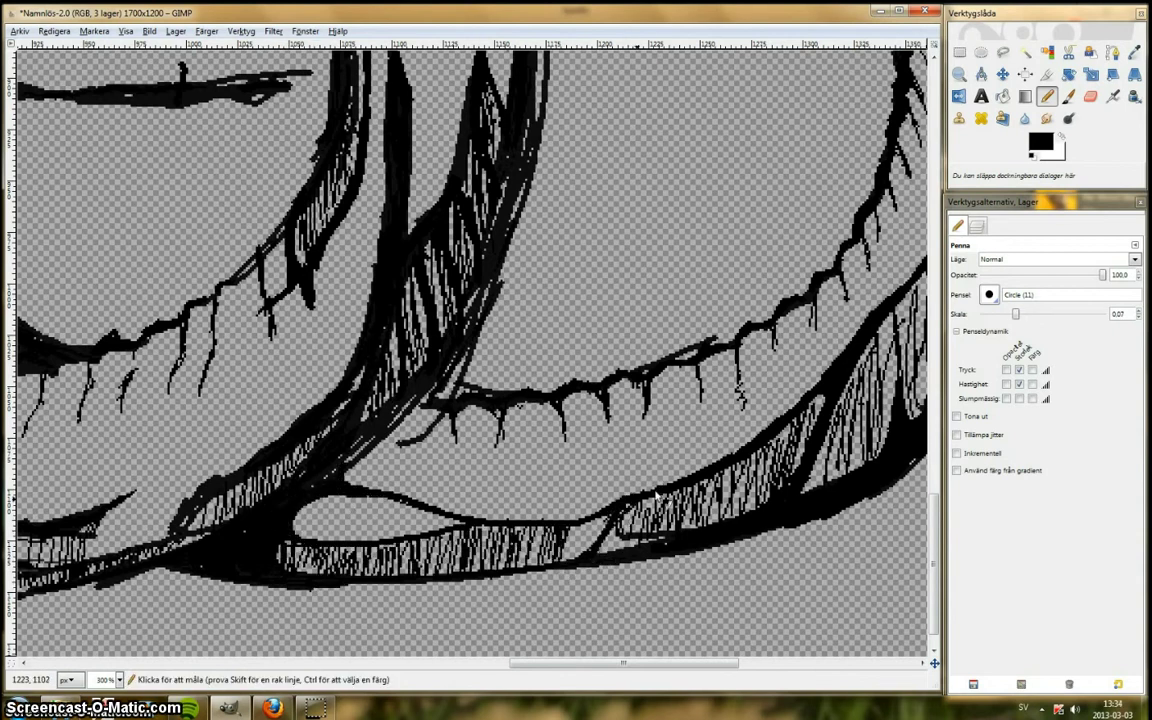
{"action": "mouse_move", "coordinate": [656, 495]}
{"action": "left_mouse_down"}
{"action": "mouse_move", "coordinate": [512, 505]}
{"action": "mouse_move", "coordinate": [376, 533]}
{"action": "left_mouse_up"}
{"action": "scroll", "coordinate": [500, 420], "scroll_direction": "down", "scroll_amount": 3}
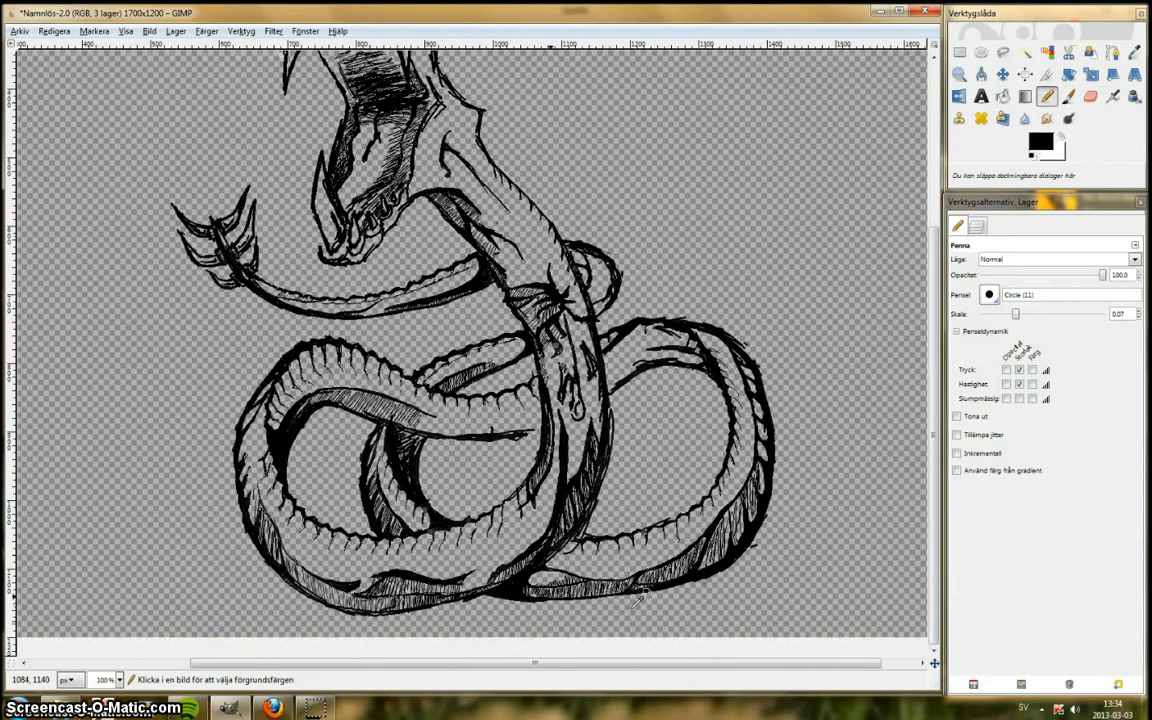
Step: Draw a small pointed wrinkle beside the lower spike on the back of the head
{"action": "scroll", "coordinate": [220, 430], "scroll_direction": "up", "scroll_amount": 3}
{"action": "scroll", "coordinate": [175, 425], "scroll_direction": "up", "scroll_amount": 5}
{"action": "scroll", "coordinate": [930, 155], "scroll_direction": "down", "scroll_amount": 6}
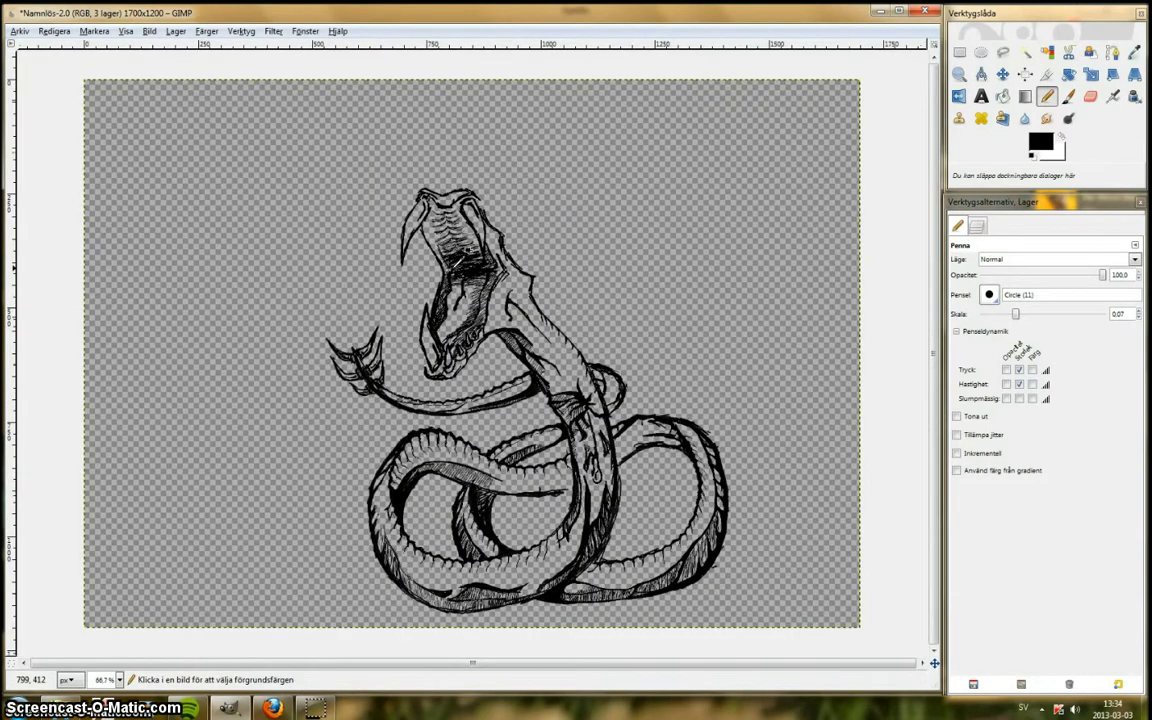
{"action": "scroll", "coordinate": [600, 318], "scroll_direction": "up", "scroll_amount": 4}
{"action": "left_click_drag", "start_coordinate": [560, 290], "coordinate": [611, 370]}
{"action": "left_click_drag", "start_coordinate": [605, 333], "coordinate": [626, 390]}
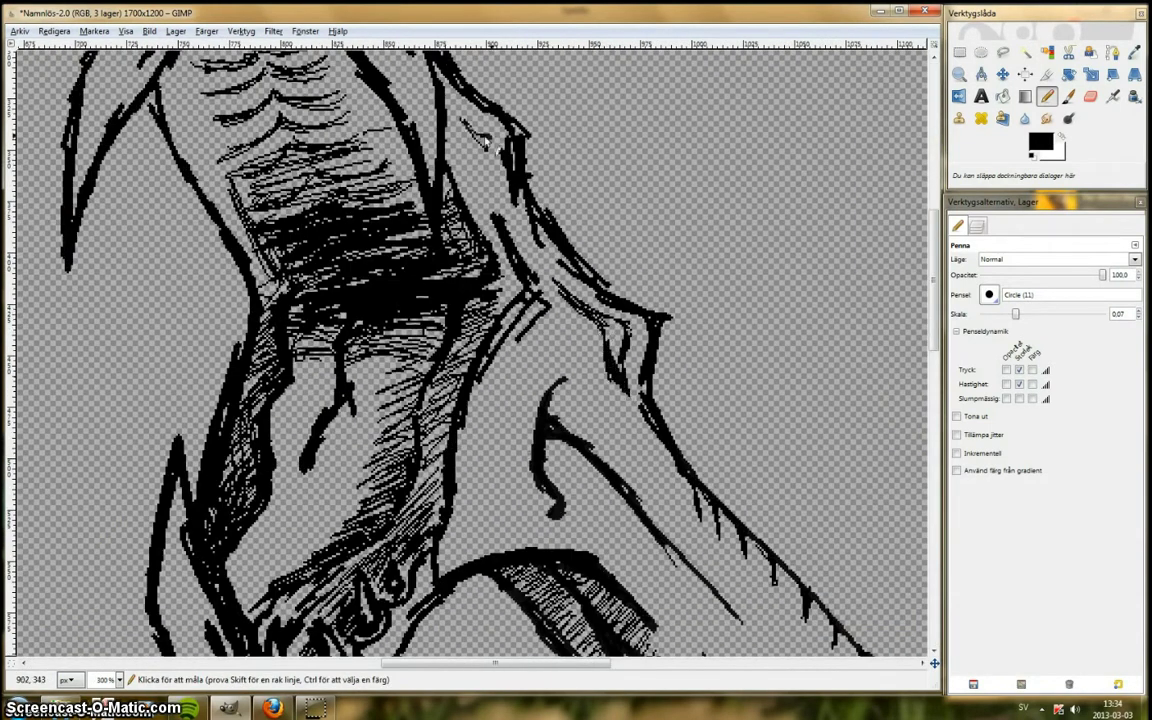
Step: Set the pencil scale to 0.19 and draw a bold fold beneath the upper spike on the back of the head
{"action": "left_click_drag", "start_coordinate": [450, 92], "coordinate": [498, 172]}
{"action": "key", "text": "ctrl+z"}
{"action": "left_click_drag", "start_coordinate": [1015, 314], "coordinate": [1033, 314]}
{"action": "mouse_move", "coordinate": [484, 118]}
{"action": "left_mouse_down"}
{"action": "mouse_move", "coordinate": [498, 178]}
{"action": "mouse_move", "coordinate": [514, 185]}
{"action": "mouse_move", "coordinate": [503, 142]}
{"action": "mouse_move", "coordinate": [504, 181]}
{"action": "mouse_move", "coordinate": [538, 243]}
{"action": "left_mouse_up"}
{"action": "key", "text": "ctrl+z"}
{"action": "left_click", "coordinate": [1091, 97]}
{"action": "left_click", "coordinate": [1047, 97]}
{"action": "key", "text": "ctrl+z"}
{"action": "left_click_drag", "start_coordinate": [511, 174], "coordinate": [538, 243]}
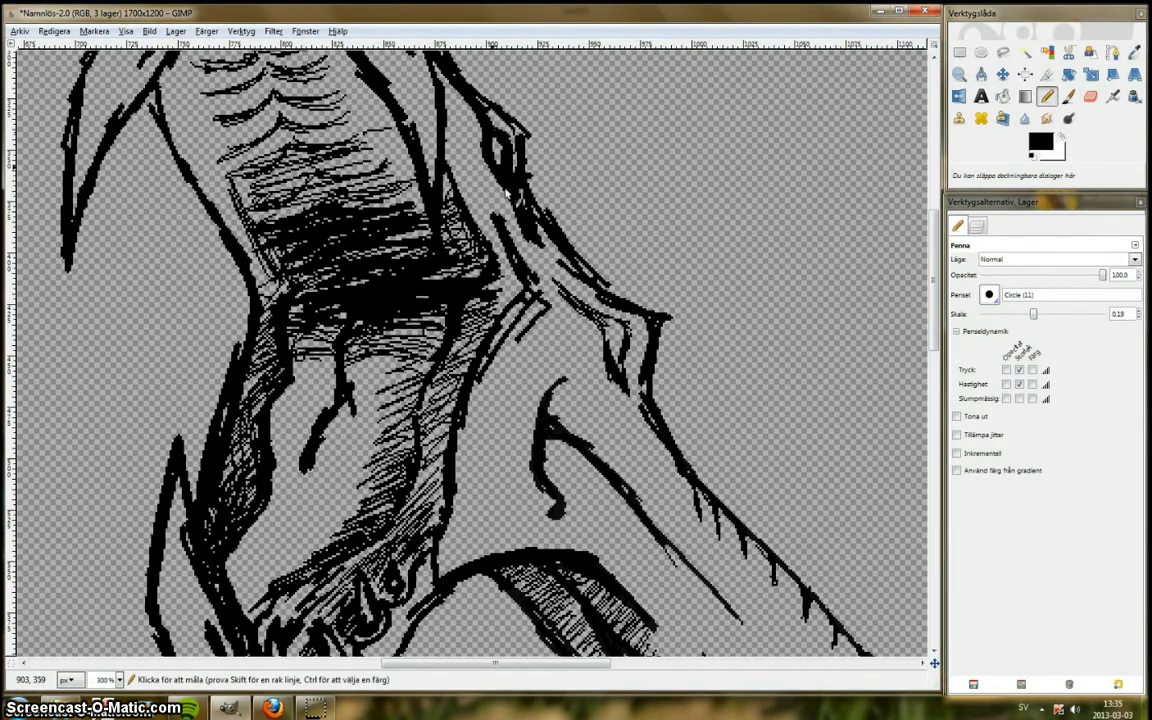
Step: Draw a short wrinkle and a bold eye-shaped fold beneath the lower spike on the back of the head at pencil scale 0.19
{"action": "left_click_drag", "start_coordinate": [592, 318], "coordinate": [636, 397]}
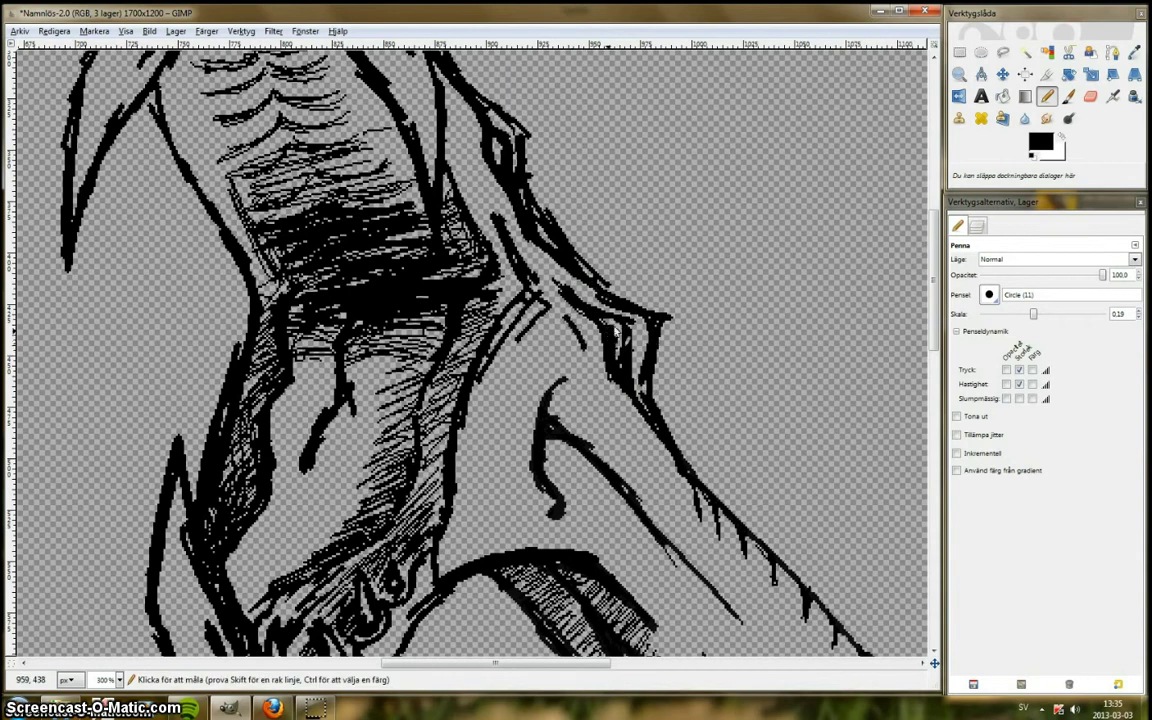
{"action": "scroll", "coordinate": [505, 215], "scroll_direction": "down", "scroll_amount": 4}
{"action": "scroll", "coordinate": [598, 150], "scroll_direction": "up", "scroll_amount": 5}
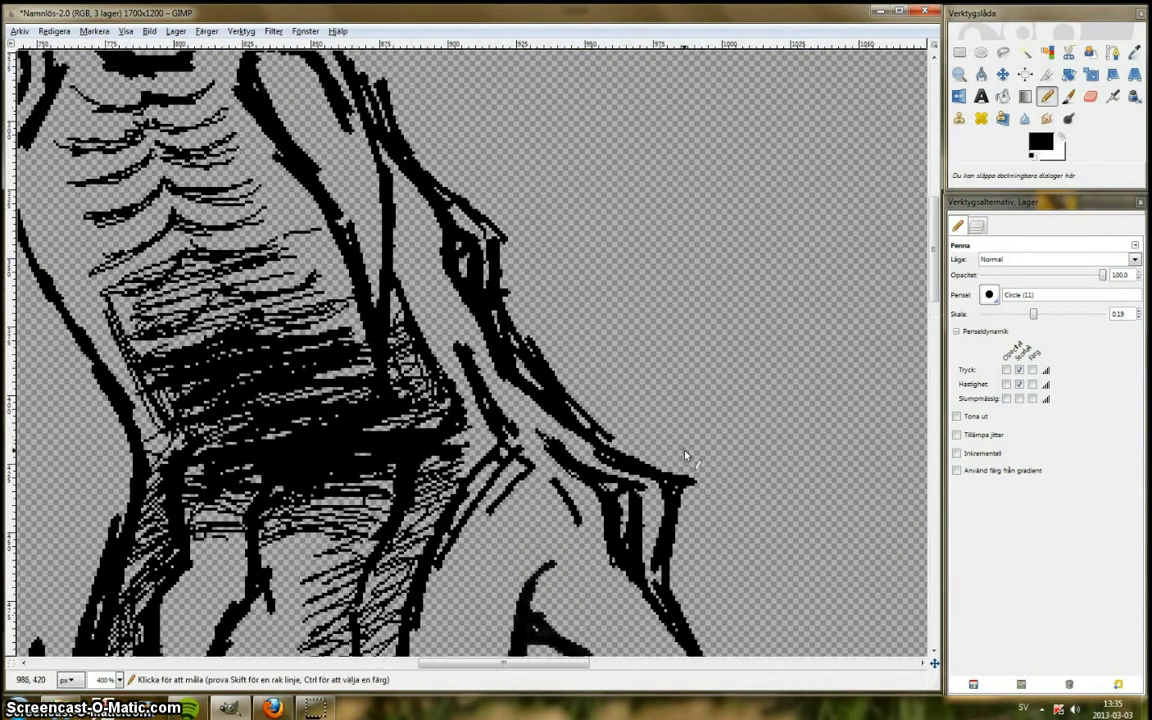
{"action": "scroll", "coordinate": [684, 452], "scroll_direction": "down", "scroll_amount": 1}
{"action": "mouse_move", "coordinate": [541, 314]}
{"action": "left_mouse_down"}
{"action": "mouse_move", "coordinate": [580, 386]}
{"action": "mouse_move", "coordinate": [562, 403]}
{"action": "left_mouse_up"}
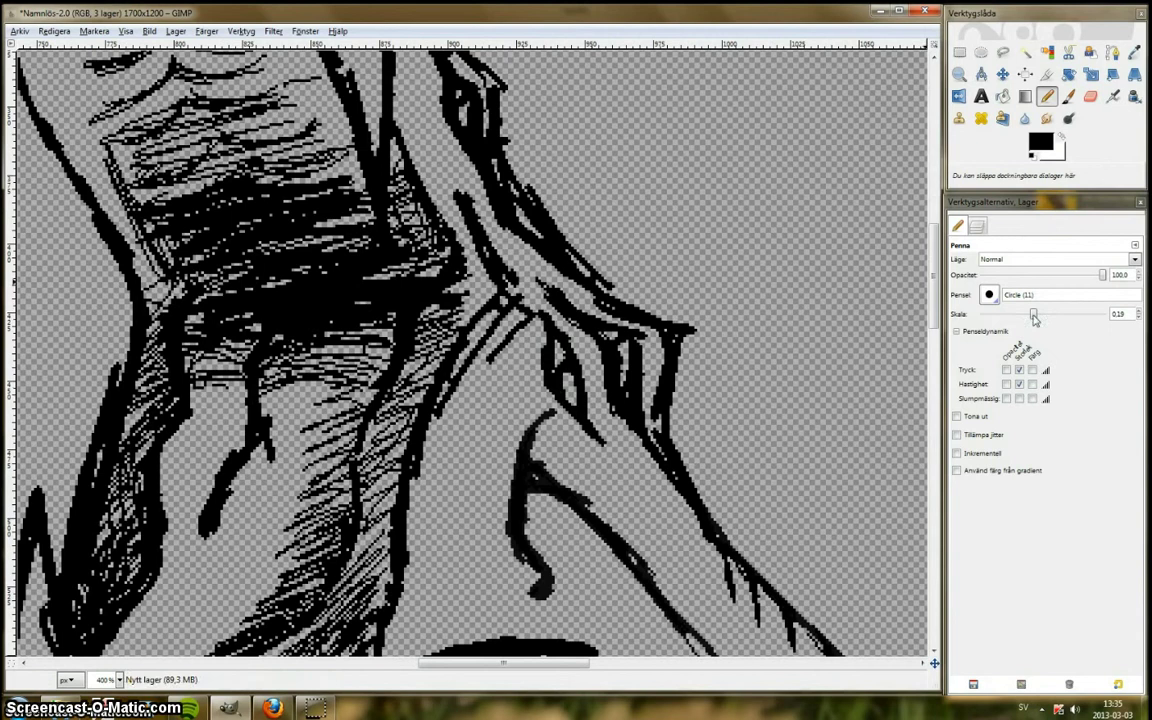
Step: Set the pencil scale to 0.09 and hatch the bands between the new fold and the lower spike
{"action": "left_click_drag", "start_coordinate": [1033, 314], "coordinate": [1021, 314]}
{"action": "left_click_drag", "start_coordinate": [564, 362], "coordinate": [573, 400]}
{"action": "left_click_drag", "start_coordinate": [627, 345], "coordinate": [626, 395]}
{"action": "left_click_drag", "start_coordinate": [582, 341], "coordinate": [645, 462]}
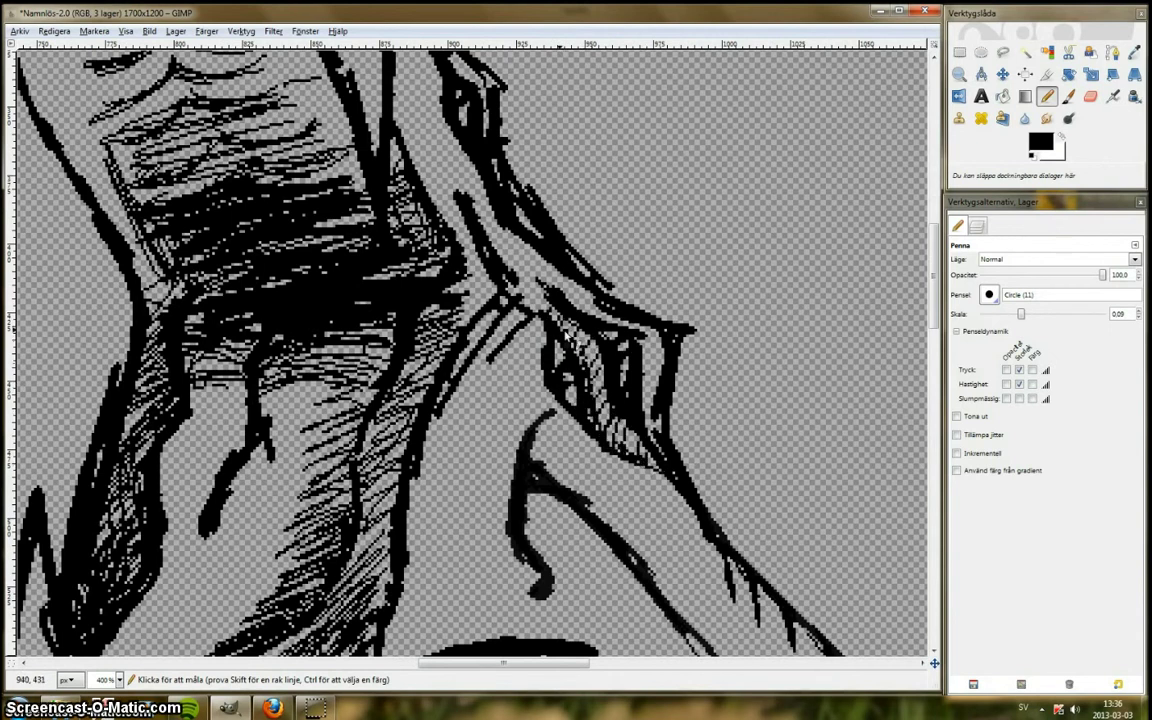
{"action": "left_click_drag", "start_coordinate": [535, 255], "coordinate": [585, 313]}
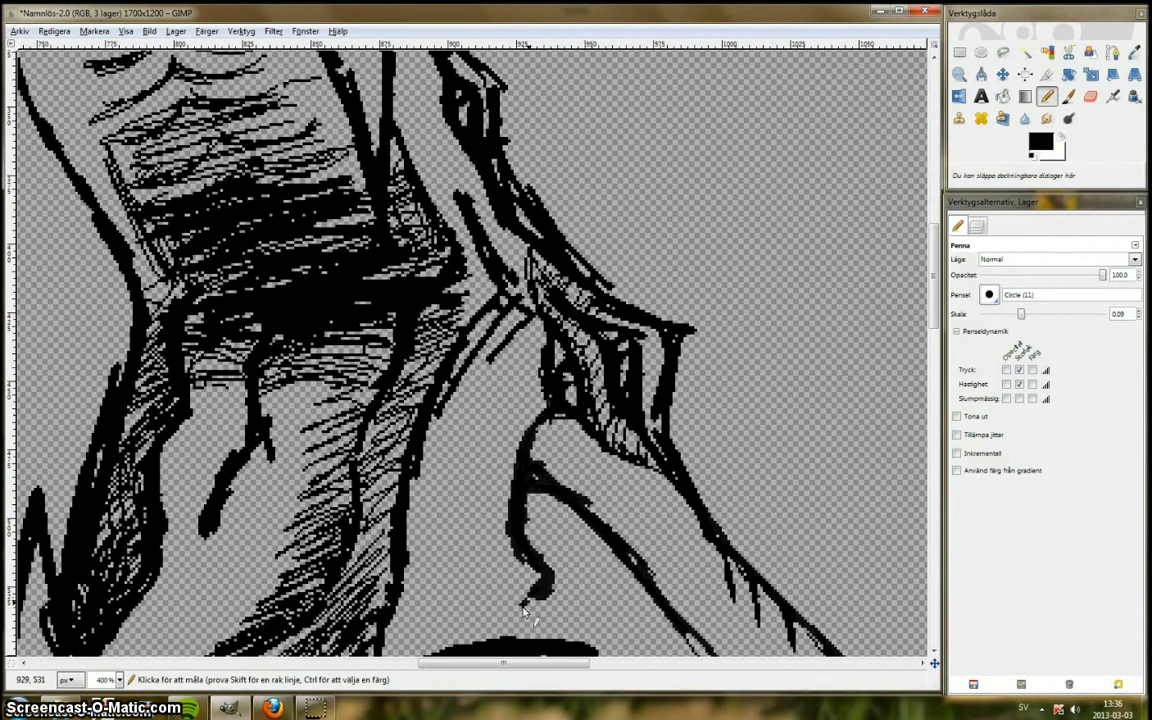
Step: Hatch the shadow inside the curved fold behind the jaw with the pencil at scale 0.09
{"action": "left_click_drag", "start_coordinate": [934, 290], "coordinate": [934, 331]}
{"action": "left_click_drag", "start_coordinate": [533, 282], "coordinate": [603, 338]}
{"action": "left_click_drag", "start_coordinate": [545, 664], "coordinate": [491, 677]}
{"action": "scroll", "coordinate": [936, 342], "scroll_direction": "down", "scroll_amount": 4}
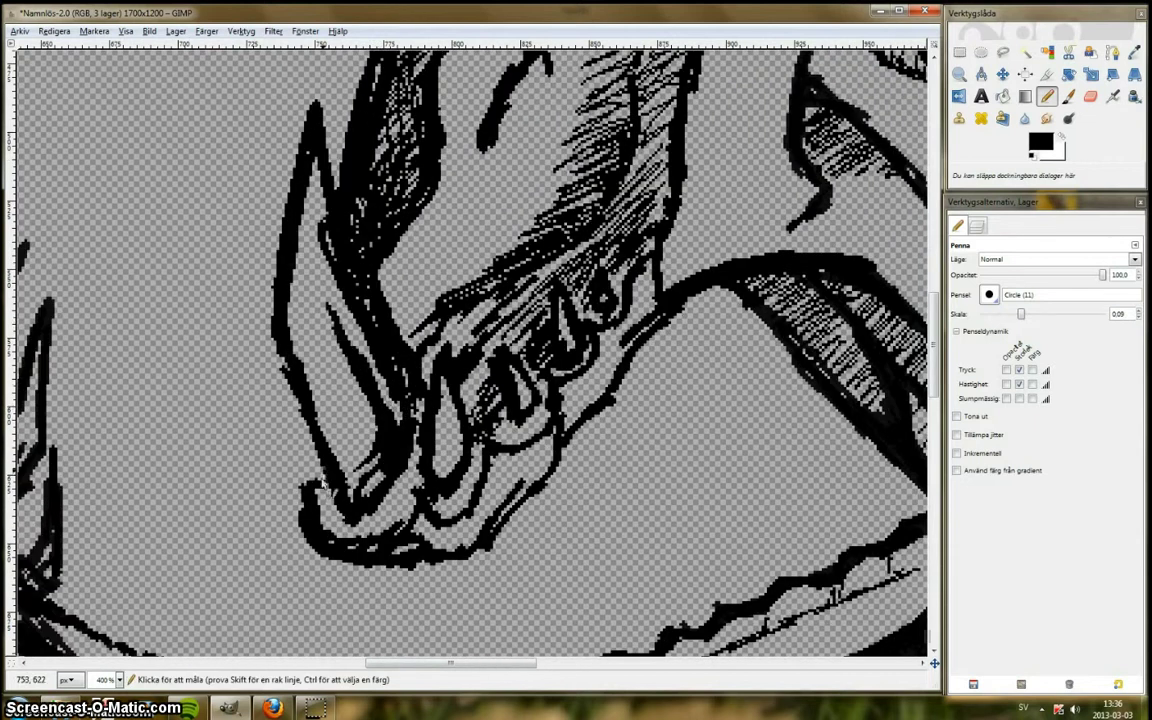
Step: Switch to Spotify, dismiss the advert, play the track En apa som liknar dig, and return to the drawing
{"action": "left_click", "coordinate": [188, 708]}
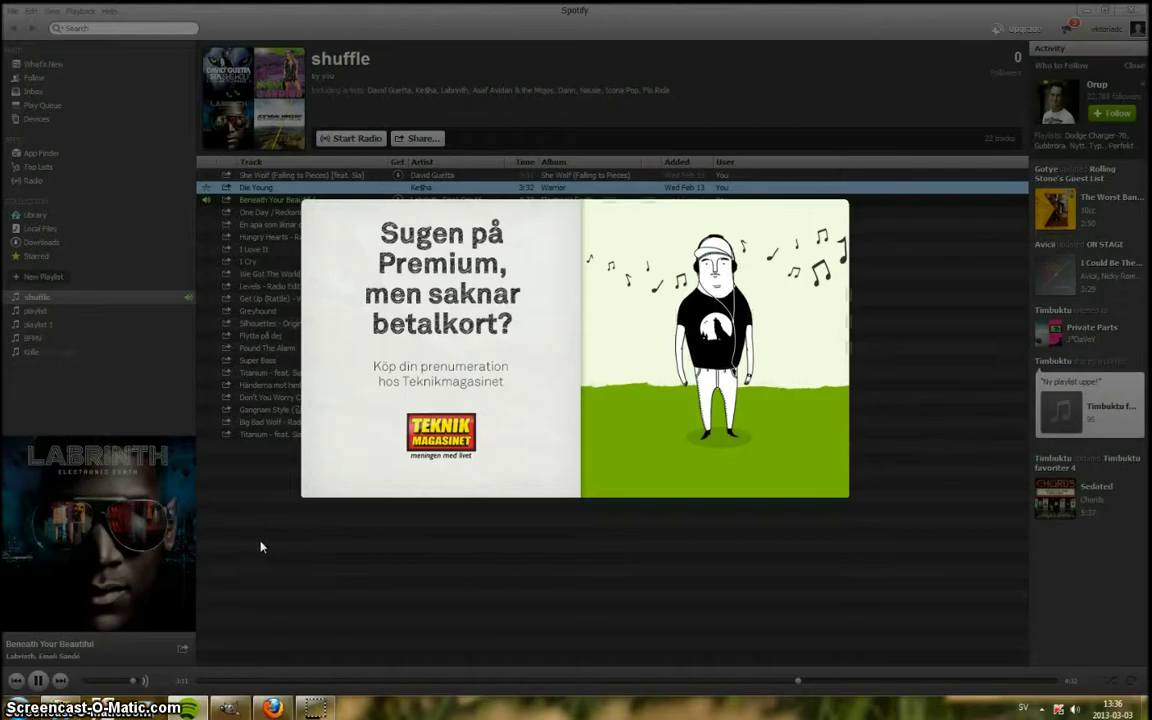
{"action": "left_click", "coordinate": [260, 542]}
{"action": "left_click", "coordinate": [305, 213]}
{"action": "double_click", "coordinate": [284, 227]}
{"action": "left_click", "coordinate": [1087, 10]}
Step: Outline the shaded band inside the lower jaw and densify its hatching at scale 0.09, undoing the last strokes beside it
{"action": "left_click_drag", "start_coordinate": [934, 342], "coordinate": [934, 290]}
{"action": "left_click_drag", "start_coordinate": [517, 527], "coordinate": [430, 618]}
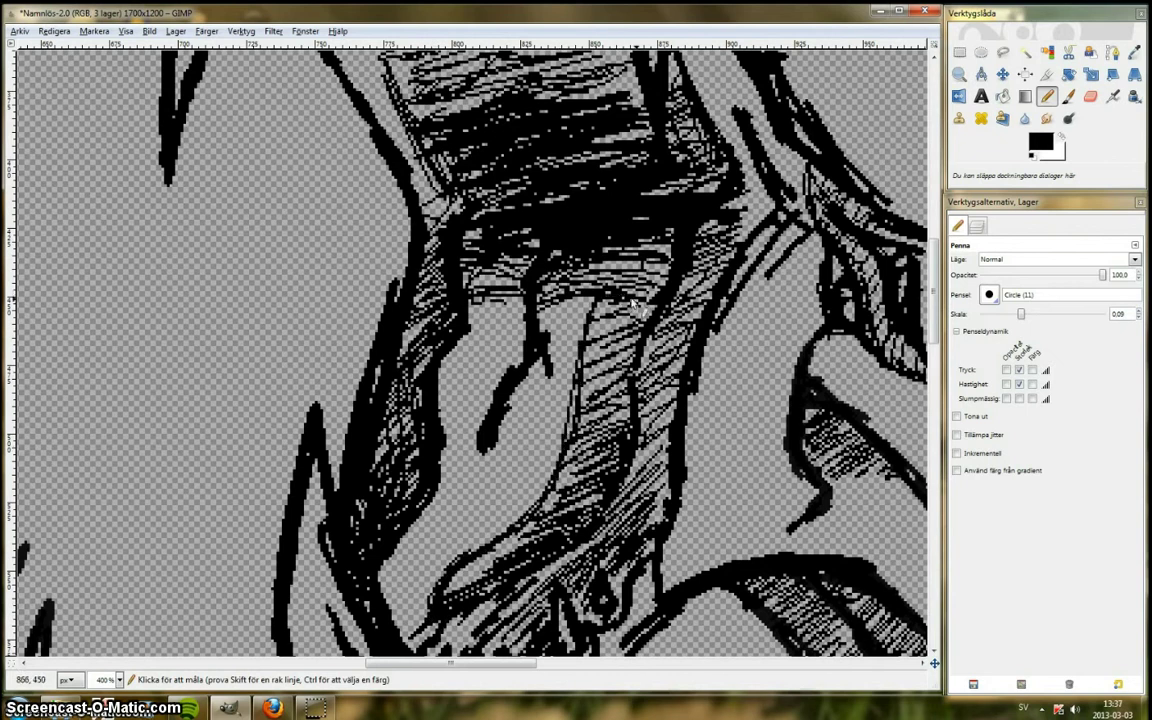
{"action": "left_click_drag", "start_coordinate": [634, 304], "coordinate": [590, 345]}
{"action": "scroll", "coordinate": [600, 338], "scroll_direction": "down", "scroll_amount": 5}
{"action": "scroll", "coordinate": [456, 298], "scroll_direction": "up", "scroll_amount": 5}
{"action": "mouse_move", "coordinate": [666, 212]}
{"action": "left_mouse_down"}
{"action": "mouse_move", "coordinate": [614, 252]}
{"action": "mouse_move", "coordinate": [654, 200]}
{"action": "left_mouse_up"}
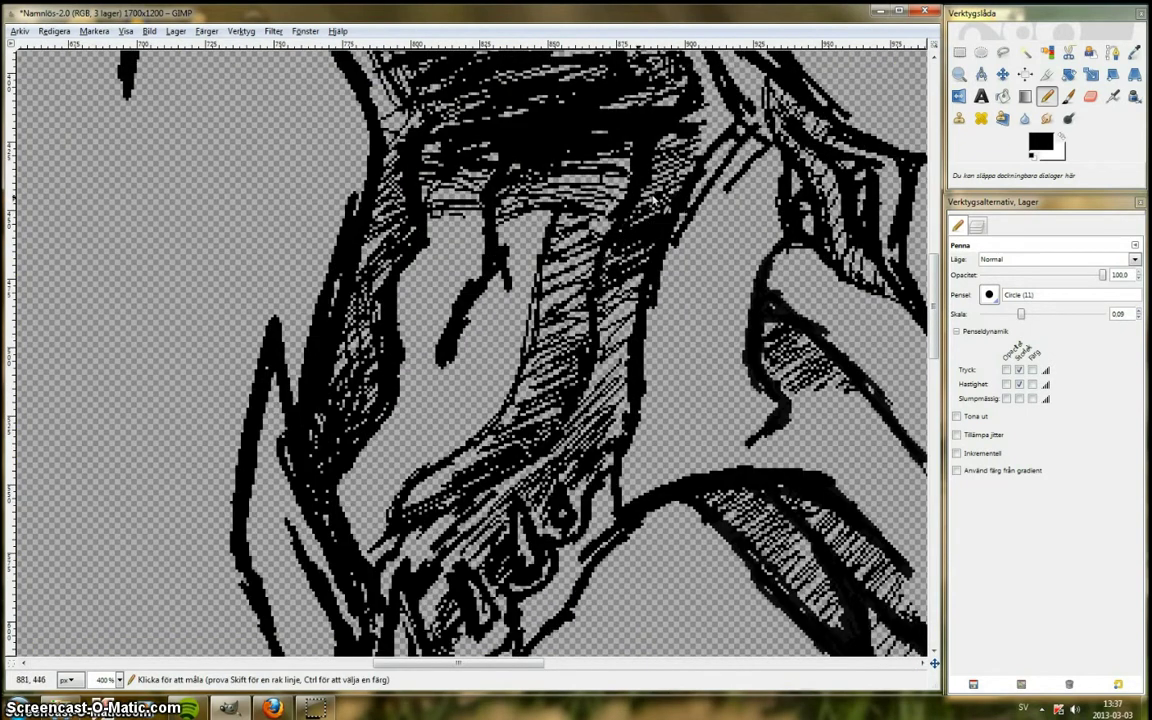
{"action": "key", "text": "ctrl+z"}
Step: Add a transparent layer beneath the line art and shade the mouth's interior and jaw sides grey on it
{"action": "left_click", "coordinate": [978, 226]}
{"action": "right_click", "coordinate": [1004, 335]}
{"action": "left_click", "coordinate": [950, 360]}
{"action": "key", "text": "Return"}
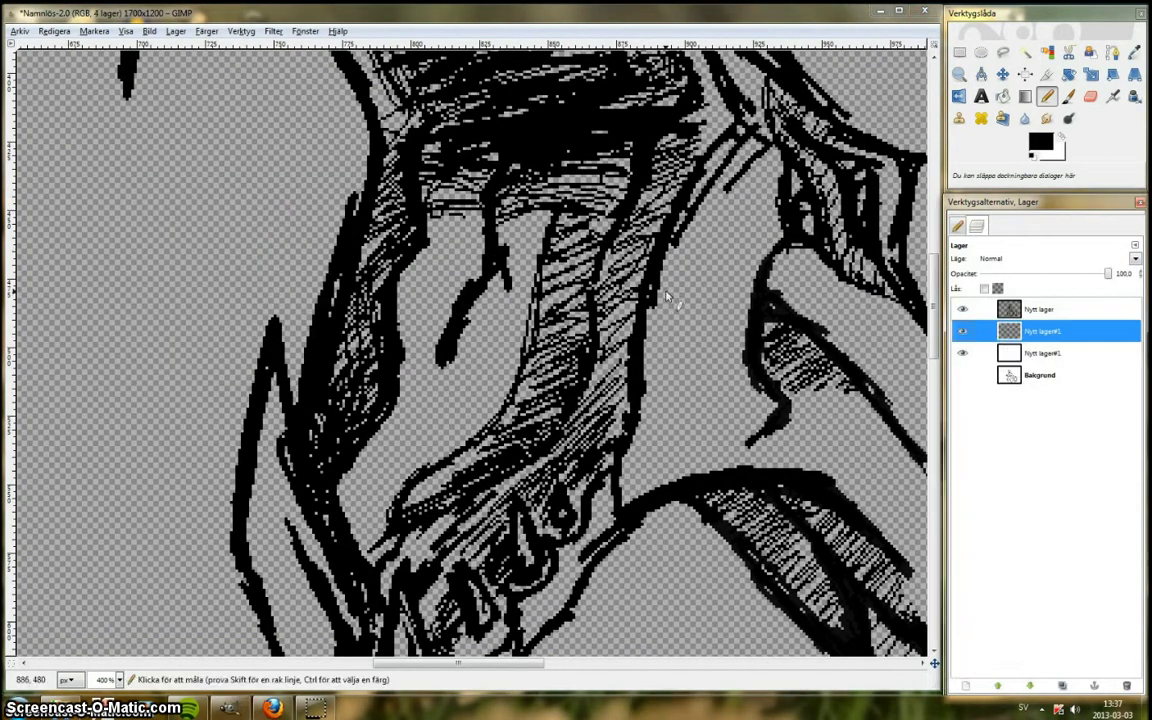
{"action": "left_click", "coordinate": [958, 226]}
{"action": "mouse_move", "coordinate": [641, 228]}
{"action": "left_mouse_down"}
{"action": "mouse_move", "coordinate": [680, 150]}
{"action": "mouse_move", "coordinate": [602, 385]}
{"action": "mouse_move", "coordinate": [530, 380]}
{"action": "mouse_move", "coordinate": [475, 470]}
{"action": "mouse_move", "coordinate": [430, 480]}
{"action": "left_mouse_up"}
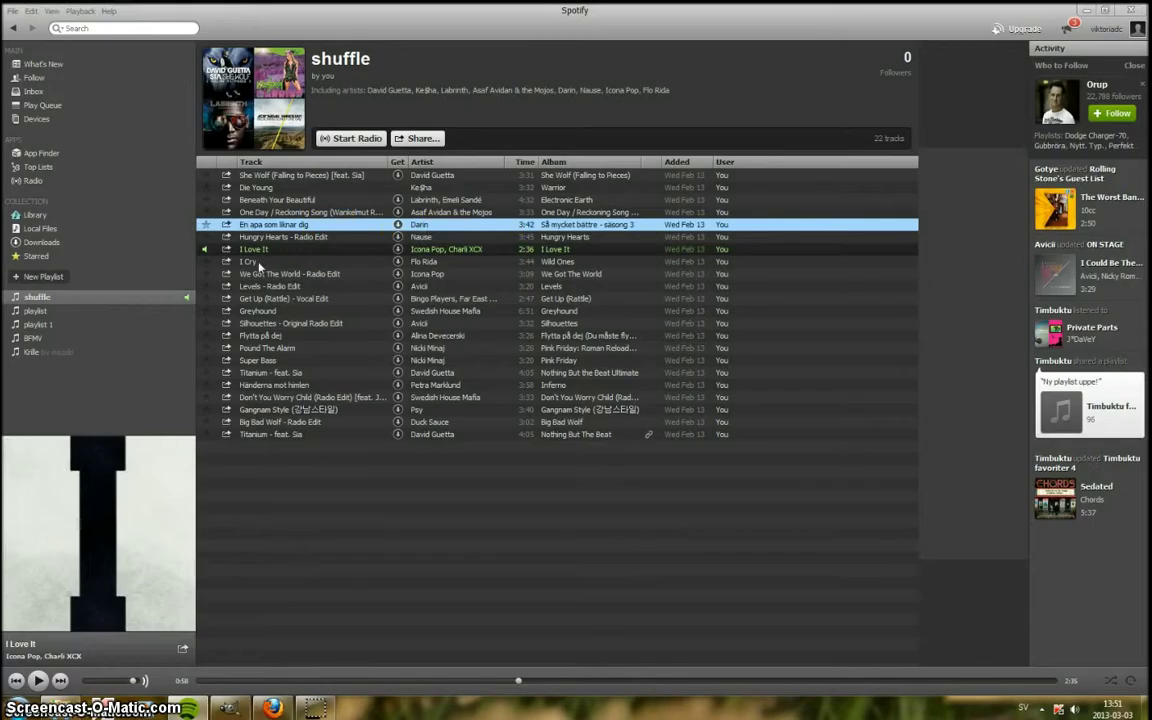
Step: Play the track I Cry in Spotify and switch back to GIMP
{"action": "double_click", "coordinate": [258, 263]}
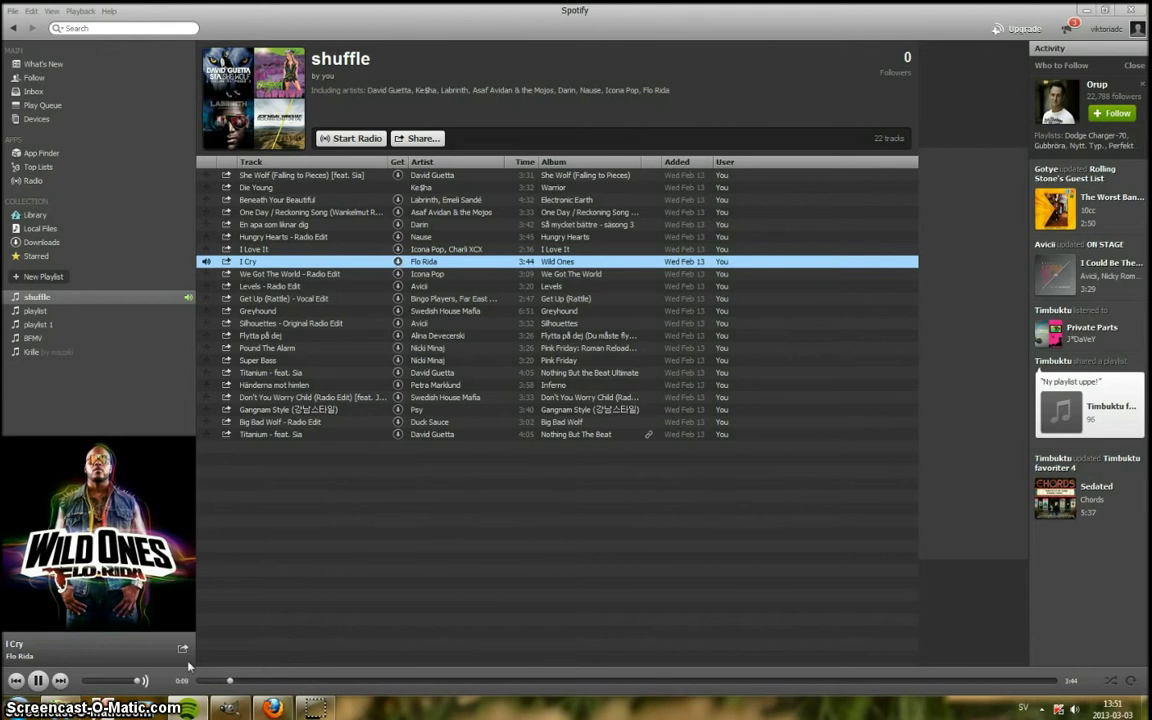
{"action": "left_click", "coordinate": [230, 708]}
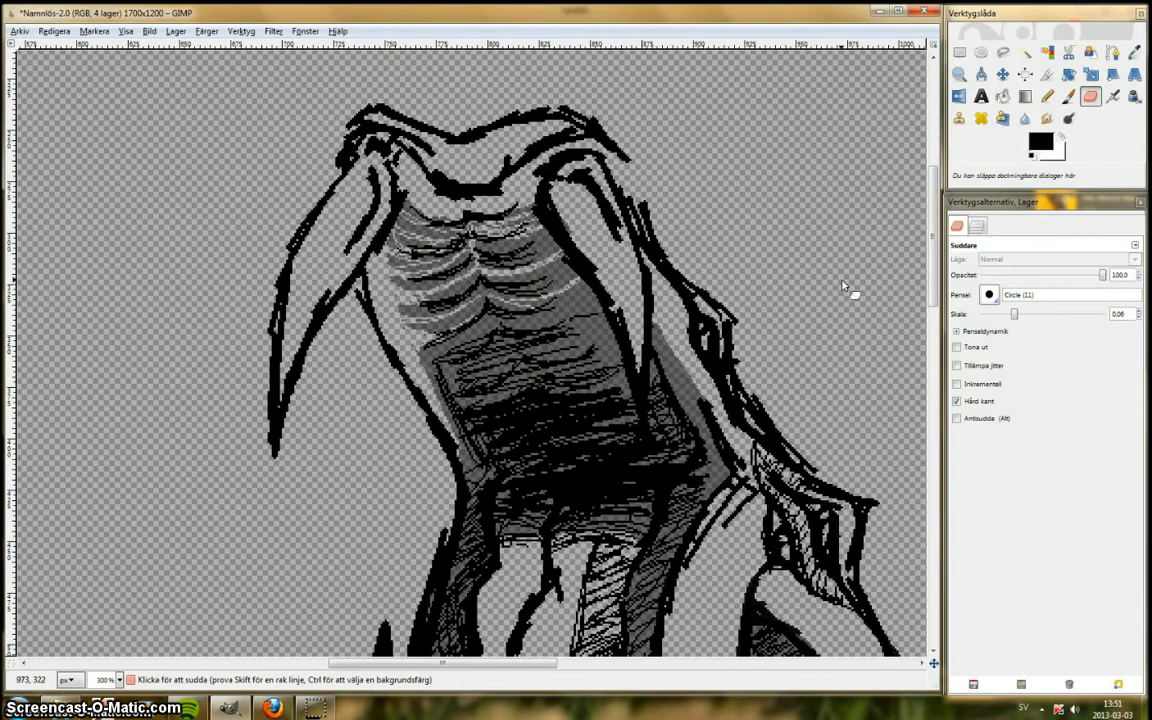
Step: Select the line-art layer Nytt lager and erase the two spikes and their folds from the back of the head
{"action": "key", "text": "ctrl+l"}
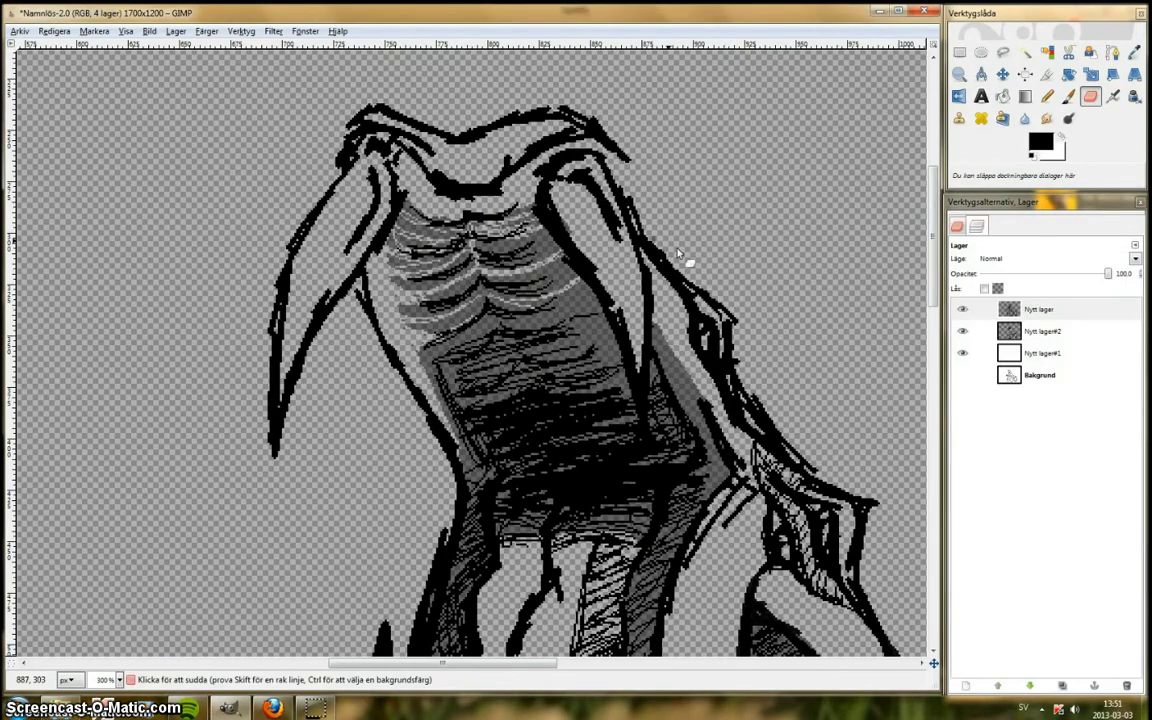
{"action": "scroll", "coordinate": [927, 343], "scroll_direction": "down", "scroll_amount": 5}
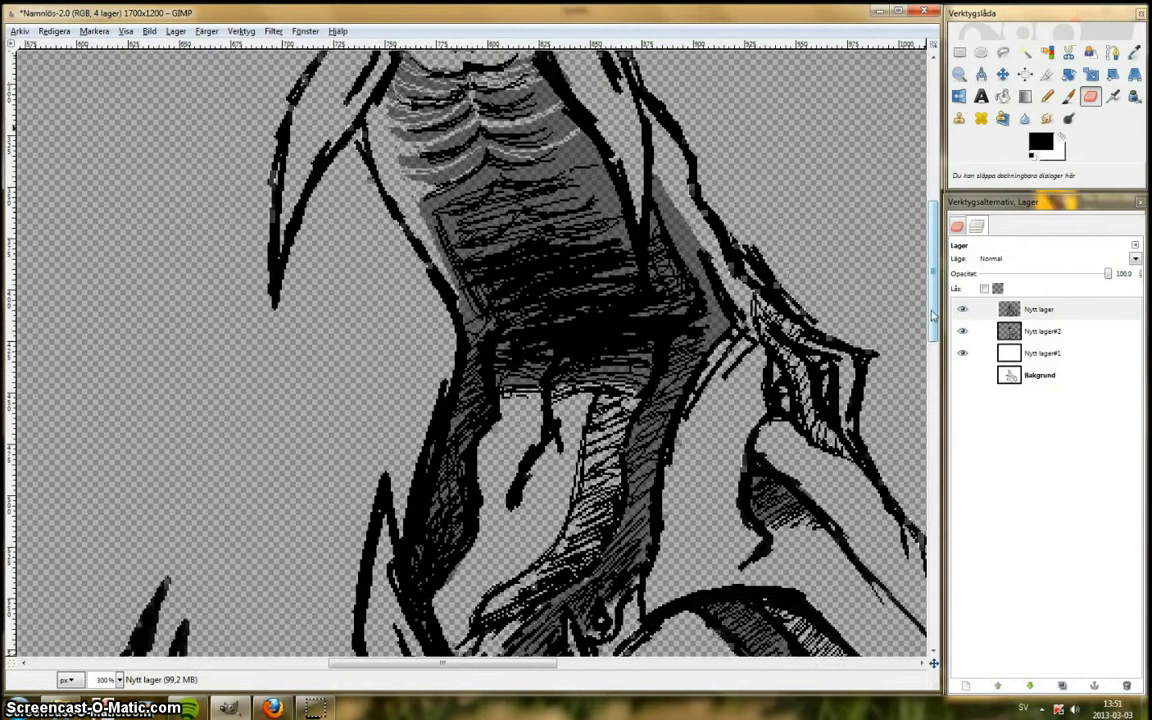
{"action": "left_click_drag", "start_coordinate": [930, 343], "coordinate": [930, 316]}
{"action": "mouse_move", "coordinate": [762, 243]}
{"action": "left_mouse_down"}
{"action": "mouse_move", "coordinate": [808, 298]}
{"action": "mouse_move", "coordinate": [835, 386]}
{"action": "mouse_move", "coordinate": [762, 290]}
{"action": "mouse_move", "coordinate": [803, 345]}
{"action": "left_mouse_up"}
Step: Draw two stacked rounded bumps on the back of the head and erase the stray line inside them at eraser scale 0.70
{"action": "key", "text": "n"}
{"action": "mouse_move", "coordinate": [697, 173]}
{"action": "left_mouse_down"}
{"action": "mouse_move", "coordinate": [745, 222]}
{"action": "mouse_move", "coordinate": [715, 219]}
{"action": "left_mouse_up"}
{"action": "key", "text": "shift+e"}
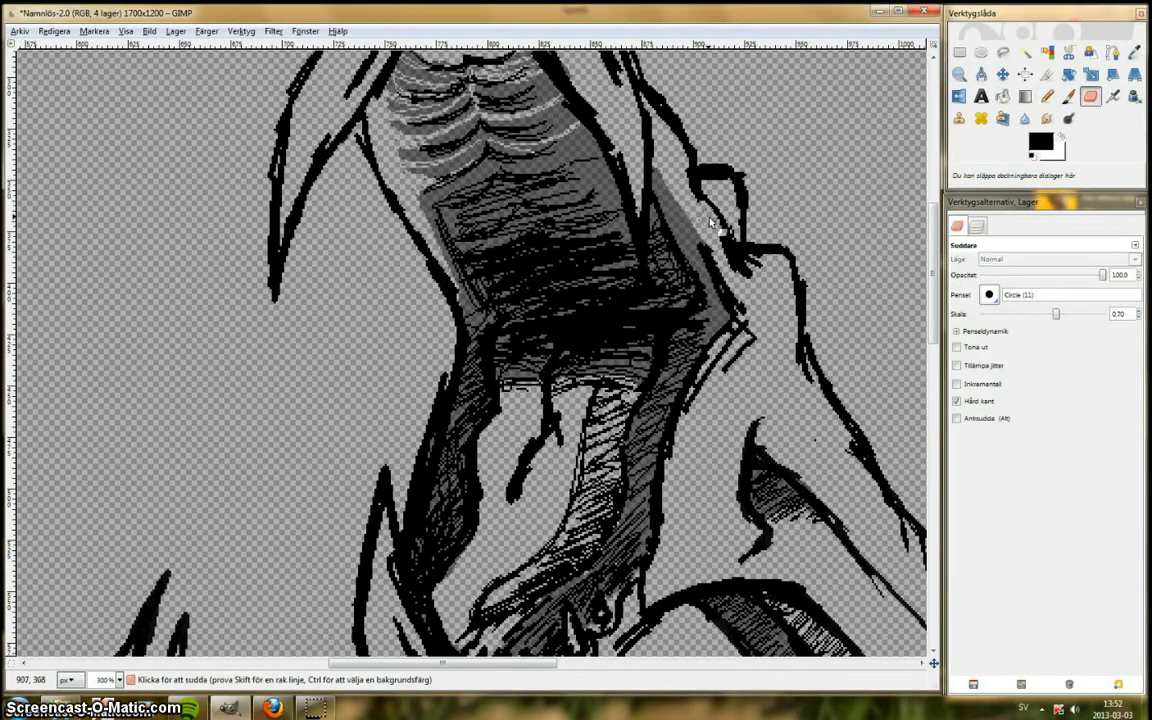
{"action": "scroll", "coordinate": [798, 358], "scroll_direction": "down", "scroll_amount": 1}
{"action": "scroll", "coordinate": [801, 350], "scroll_direction": "down", "scroll_amount": 2}
{"action": "scroll", "coordinate": [830, 305], "scroll_direction": "up", "scroll_amount": 2}
{"action": "scroll", "coordinate": [790, 230], "scroll_direction": "up", "scroll_amount": 1}
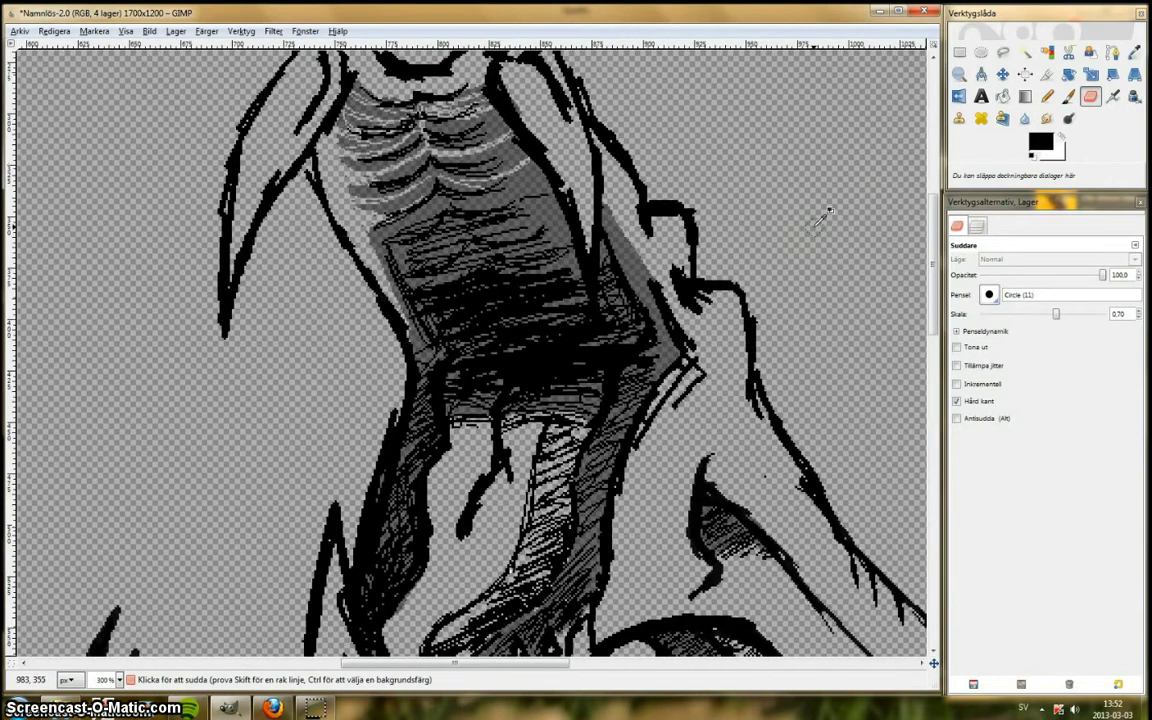
Step: Draw inner contours in both bumps with the pencil at scale 0.20 and thicken the throat's outer edge line
{"action": "key", "text": "n"}
{"action": "left_click_drag", "start_coordinate": [741, 324], "coordinate": [734, 359]}
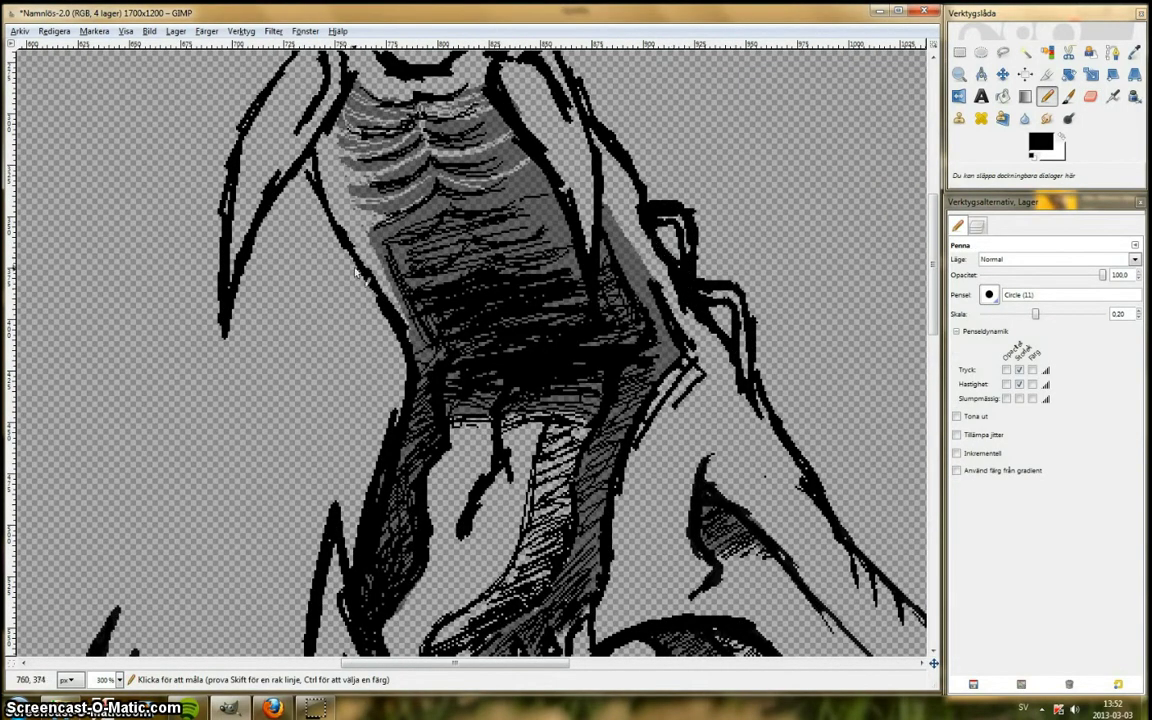
{"action": "left_click_drag", "start_coordinate": [355, 270], "coordinate": [398, 411]}
{"action": "scroll", "coordinate": [393, 384], "scroll_direction": "down", "scroll_amount": 3}
{"action": "scroll", "coordinate": [430, 380], "scroll_direction": "up", "scroll_amount": 2}
{"action": "scroll", "coordinate": [550, 324], "scroll_direction": "up", "scroll_amount": 3}
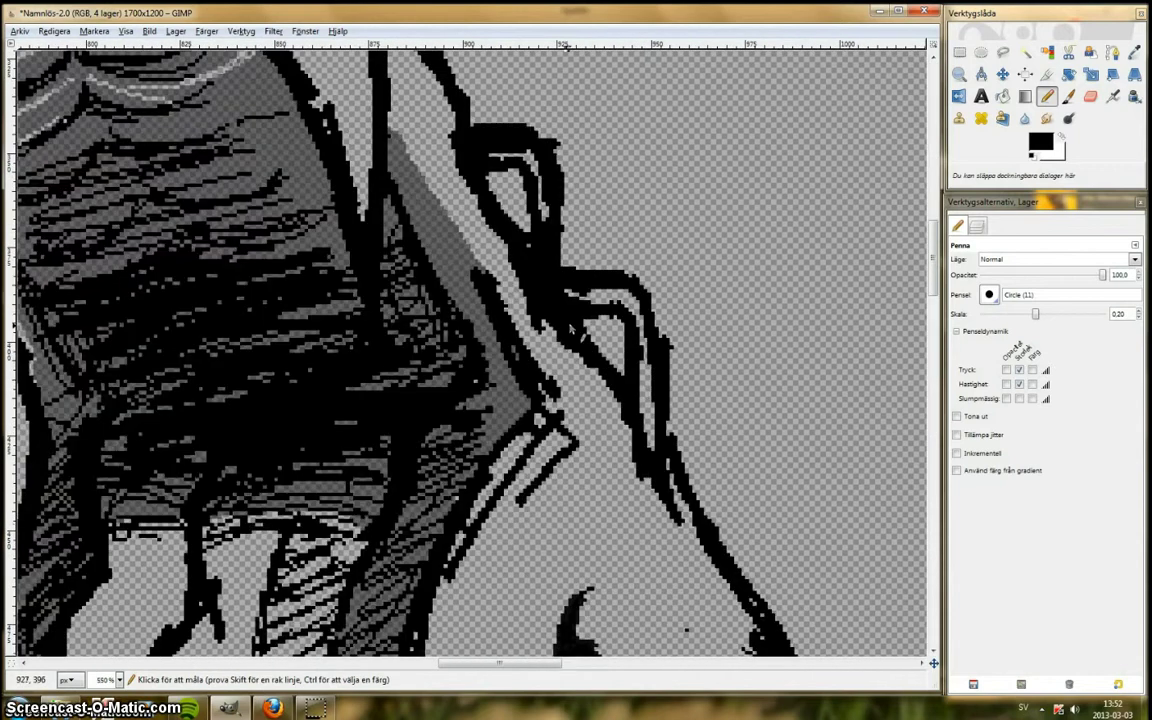
Step: Draw a long curved fold from the lower bump past the mouth corner to the hatched fold behind the jaw
{"action": "left_click_drag", "start_coordinate": [570, 328], "coordinate": [576, 604]}
{"action": "mouse_move", "coordinate": [933, 272]}
{"action": "left_mouse_down"}
{"action": "mouse_move", "coordinate": [933, 314]}
{"action": "mouse_move", "coordinate": [933, 290]}
{"action": "left_mouse_up"}
{"action": "left_click_drag", "start_coordinate": [565, 478], "coordinate": [521, 537]}
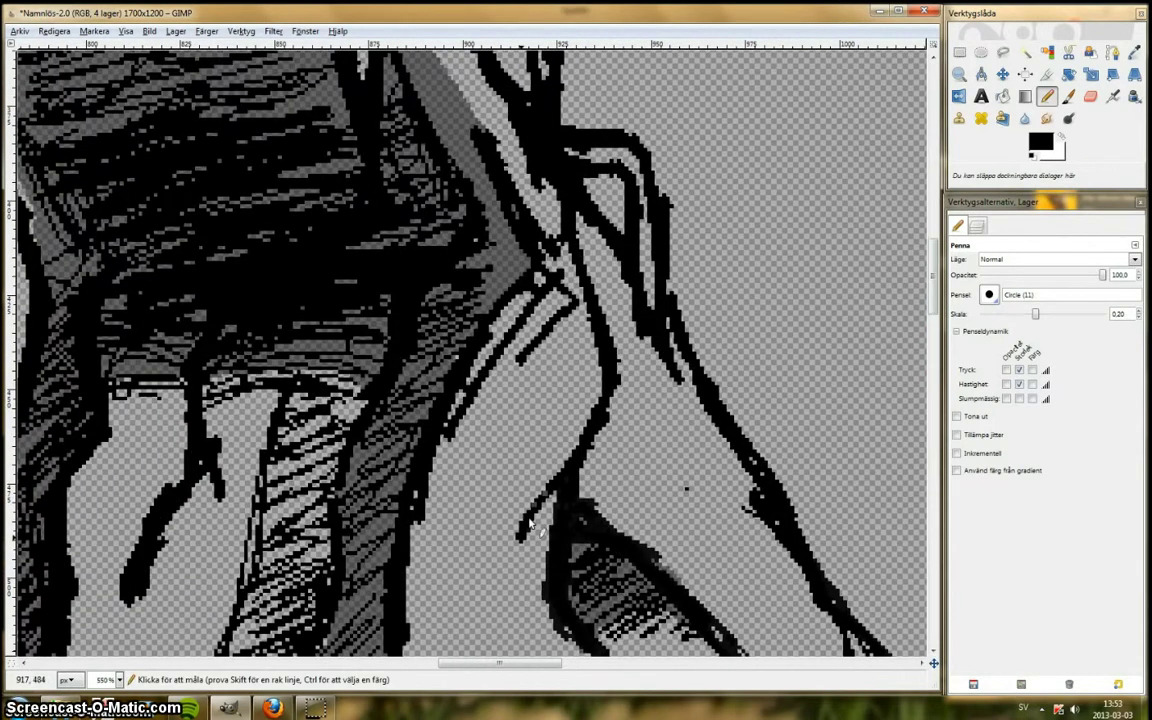
Step: Reduce the pencil scale slightly and draw small dark eye shapes inside both bumps
{"action": "left_click_drag", "start_coordinate": [933, 286], "coordinate": [933, 255]}
{"action": "left_click_drag", "start_coordinate": [1036, 315], "coordinate": [1032, 316]}
{"action": "left_click_drag", "start_coordinate": [502, 297], "coordinate": [519, 327]}
{"action": "left_click_drag", "start_coordinate": [606, 414], "coordinate": [600, 455]}
Step: Set the pencil scale to 0.09 and add a fine row of tiny scales along the outer edges of the bumps
{"action": "left_click_drag", "start_coordinate": [1031, 315], "coordinate": [1005, 320]}
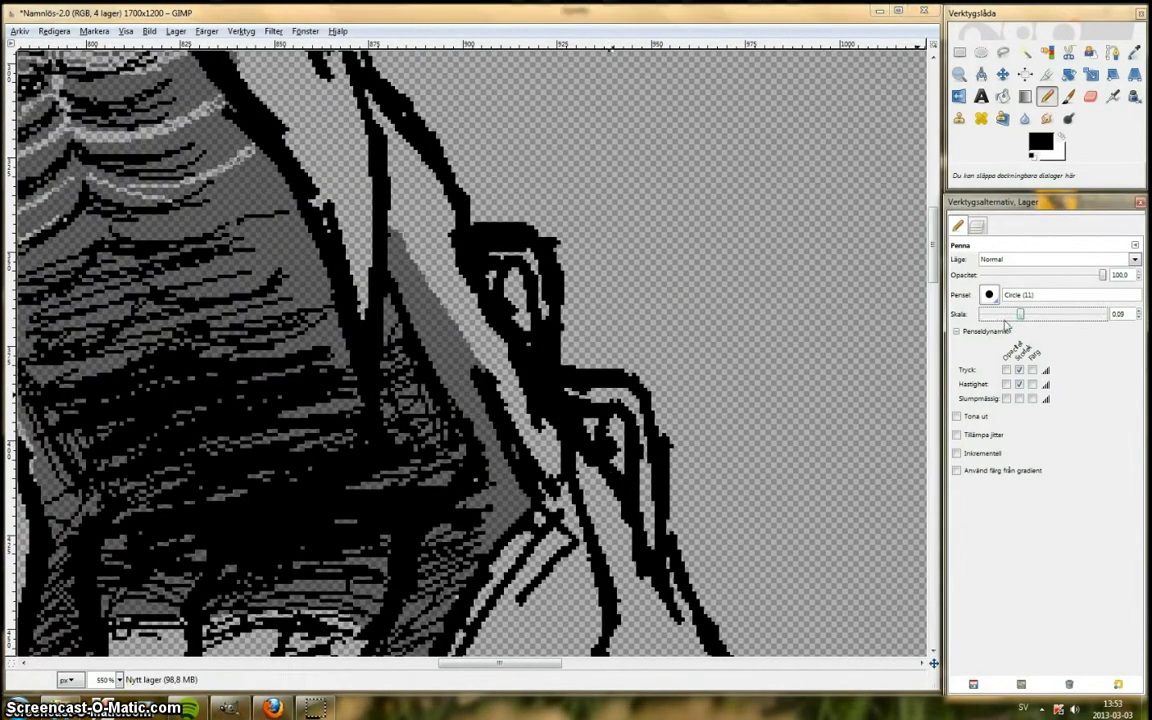
{"action": "left_click_drag", "start_coordinate": [502, 300], "coordinate": [507, 288]}
{"action": "scroll", "coordinate": [595, 450], "scroll_direction": "down", "scroll_amount": 5}
{"action": "scroll", "coordinate": [581, 322], "scroll_direction": "up", "scroll_amount": 5}
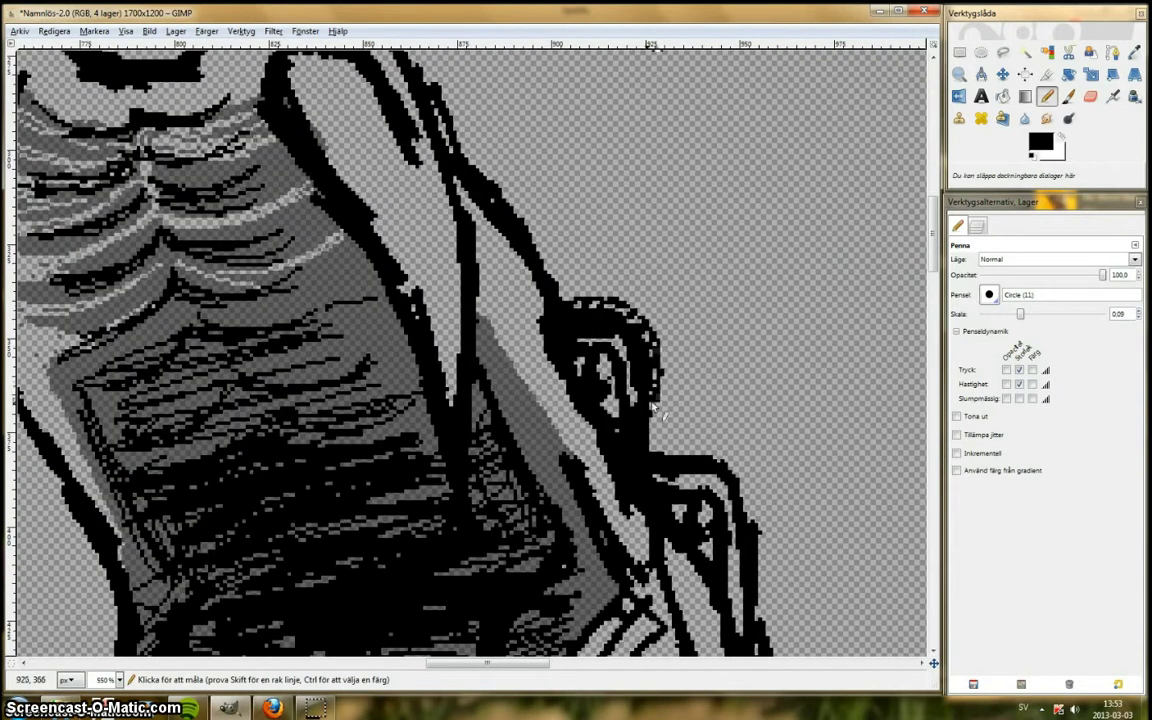
Step: Reduce the eraser scale to 0.07 and clear light gaps above the eyes inside both bumps
{"action": "key", "text": "shift+e"}
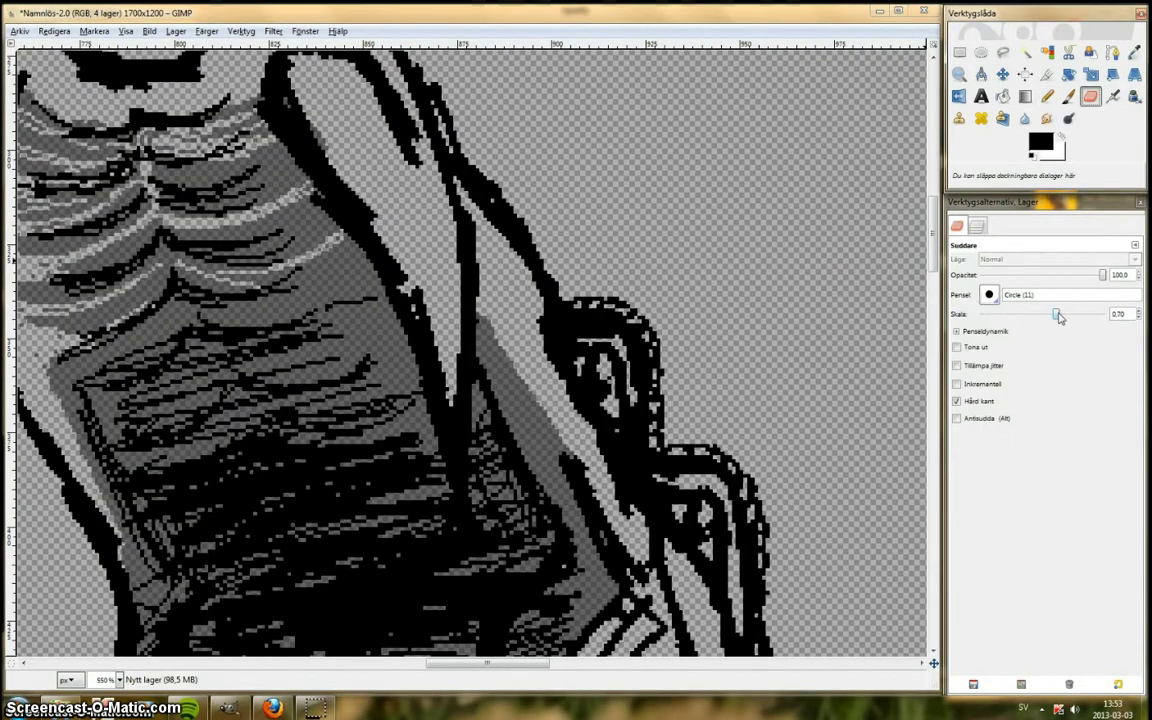
{"action": "left_click_drag", "start_coordinate": [1059, 316], "coordinate": [1017, 315]}
{"action": "left_click", "coordinate": [603, 335]}
{"action": "left_click_drag", "start_coordinate": [626, 352], "coordinate": [635, 368]}
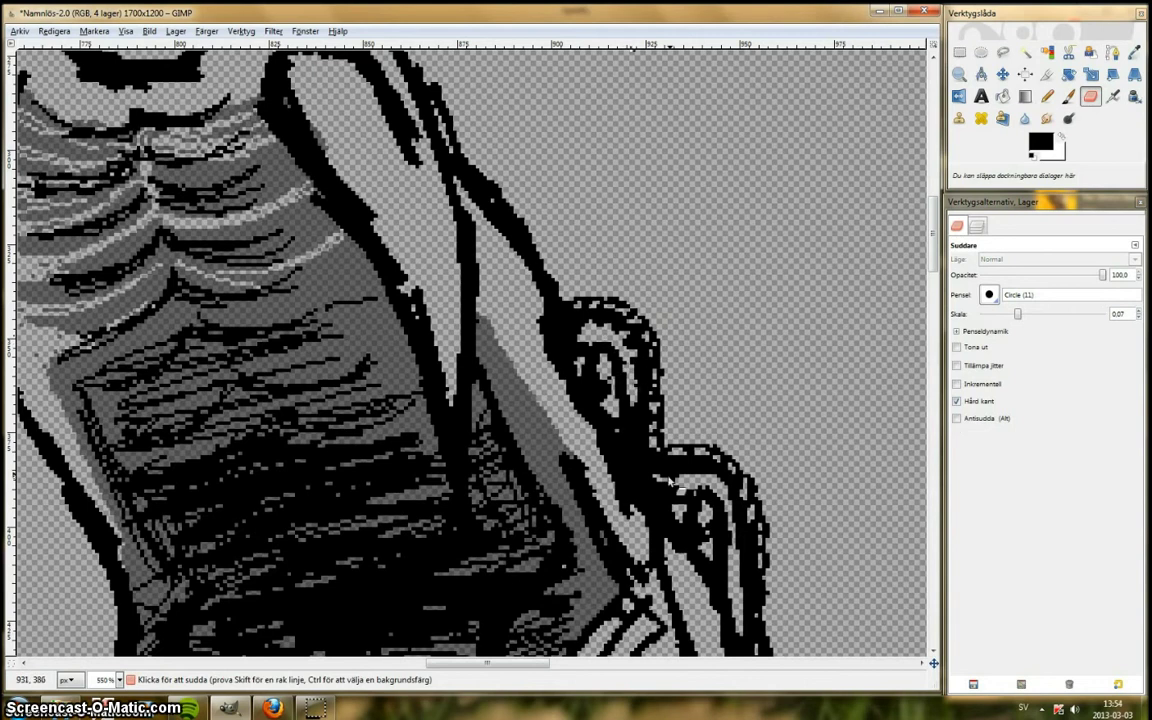
{"action": "scroll", "coordinate": [778, 349], "scroll_direction": "down", "scroll_amount": 3}
{"action": "scroll", "coordinate": [713, 350], "scroll_direction": "up", "scroll_amount": 3}
Step: Fill the corner where the upper bump meets the head and add fine edging around both eyes with the pencil at 0.09
{"action": "left_click", "coordinate": [1047, 97]}
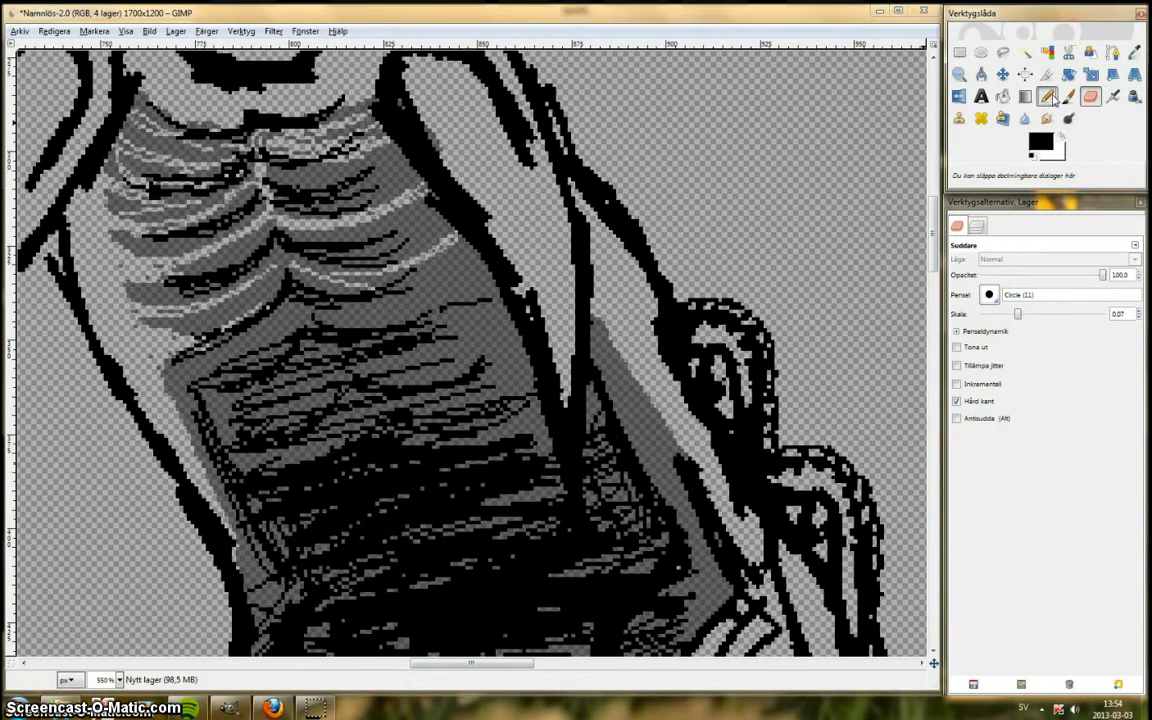
{"action": "left_click_drag", "start_coordinate": [687, 295], "coordinate": [677, 299]}
{"action": "left_click_drag", "start_coordinate": [679, 408], "coordinate": [700, 366]}
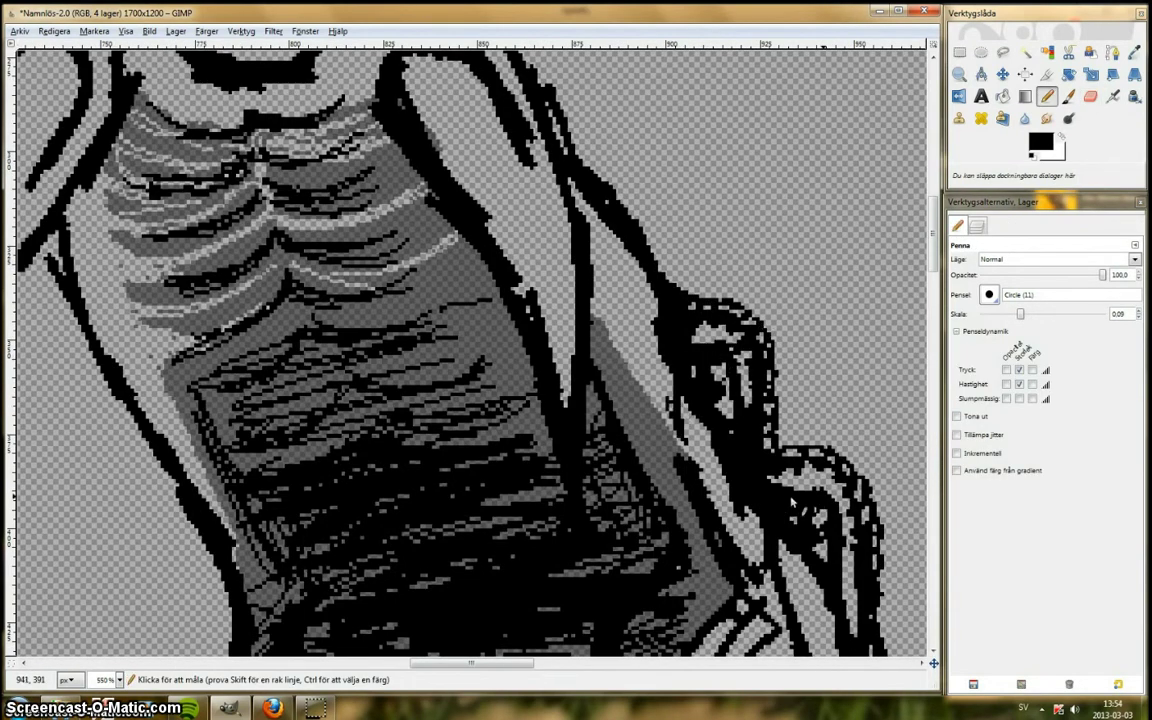
{"action": "scroll", "coordinate": [760, 480], "scroll_direction": "down", "scroll_amount": 3}
{"action": "scroll", "coordinate": [523, 221], "scroll_direction": "up", "scroll_amount": 4}
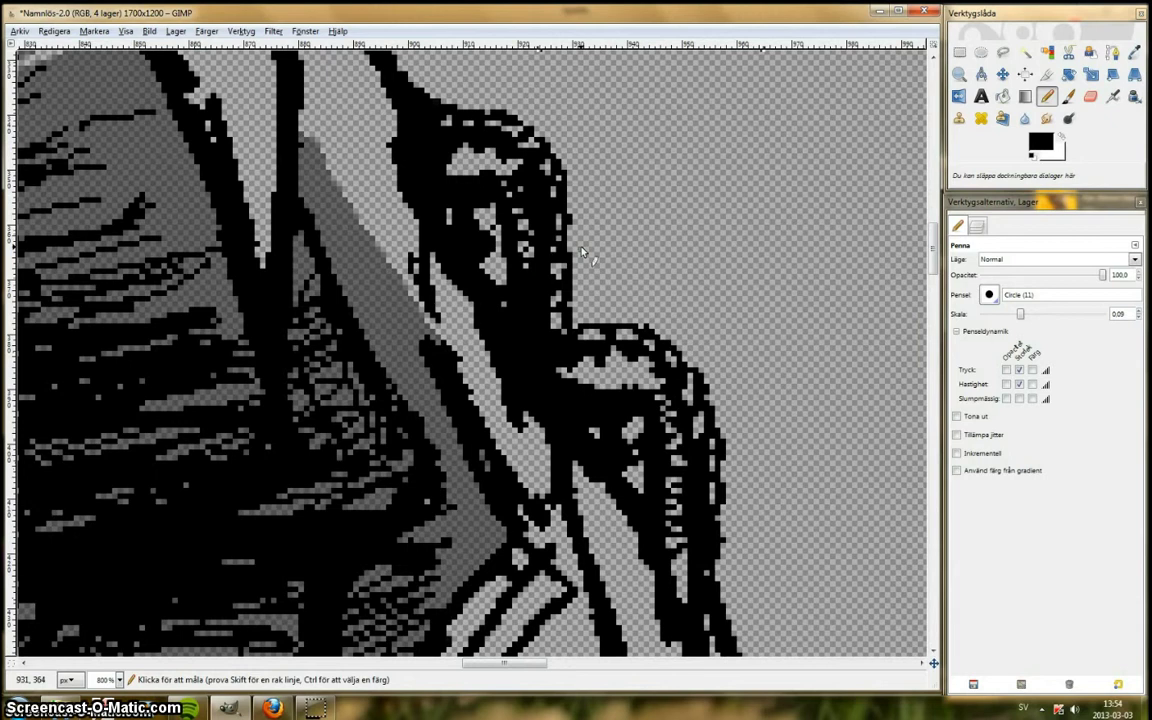
Step: Add another transparent layer directly beneath the line art for the eye colour
{"action": "left_click", "coordinate": [977, 226]}
{"action": "right_click", "coordinate": [1008, 332]}
{"action": "left_click", "coordinate": [905, 364]}
{"action": "key", "text": "Return"}
Step: Set the foreground colour to red ff0000 and dab it into the gaps inside both eyes with the pencil
{"action": "double_click", "coordinate": [1047, 97]}
{"action": "left_click", "coordinate": [1040, 142]}
{"action": "left_click_drag", "start_coordinate": [312, 227], "coordinate": [432, 227]}
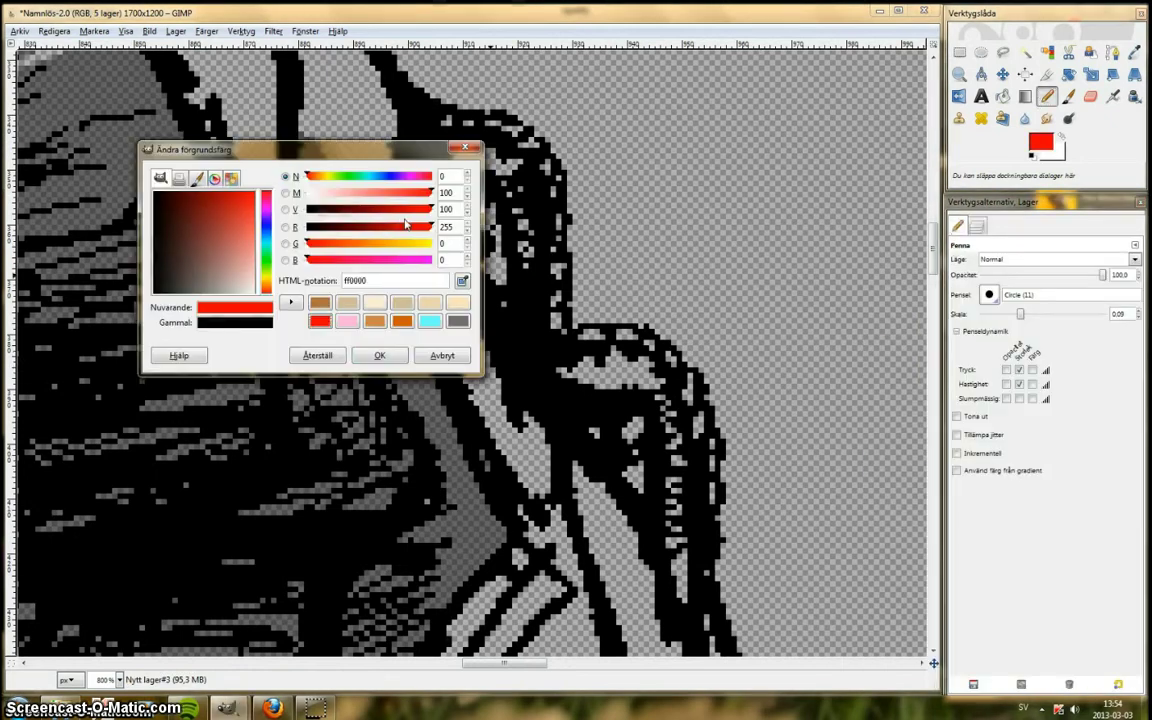
{"action": "left_click", "coordinate": [380, 355]}
{"action": "left_click", "coordinate": [449, 217]}
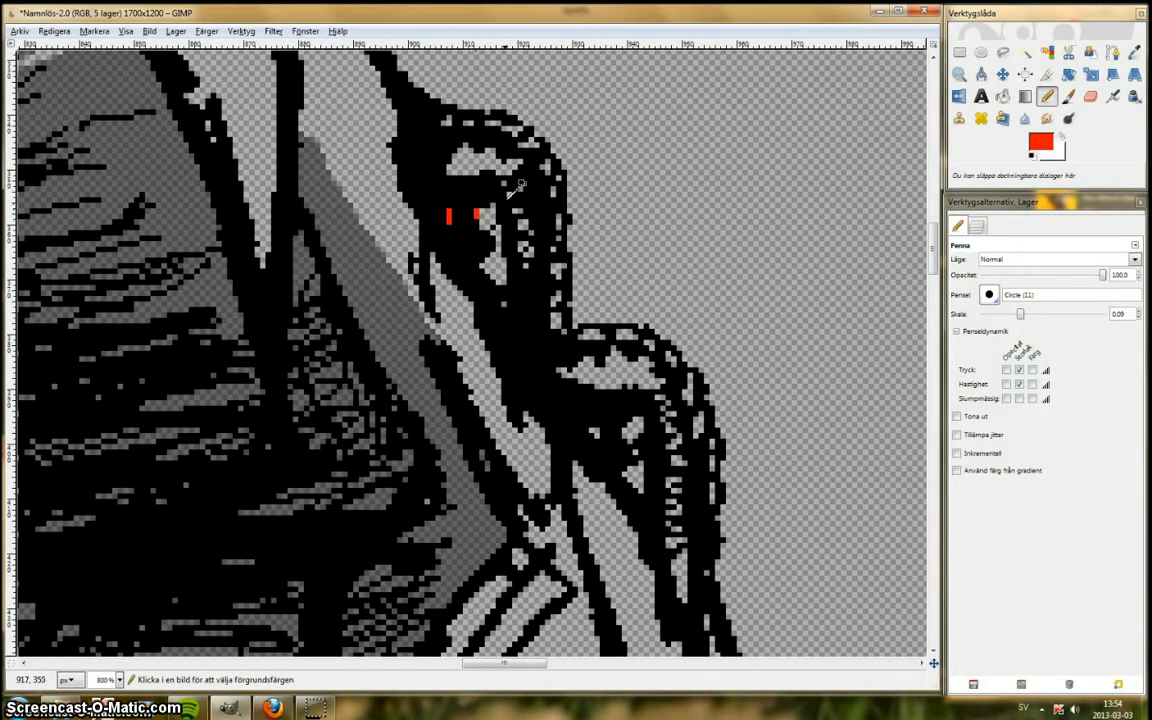
{"action": "left_click", "coordinate": [493, 265]}
{"action": "left_click", "coordinate": [594, 432]}
{"action": "left_click", "coordinate": [634, 474]}
{"action": "left_click_drag", "start_coordinate": [640, 477], "coordinate": [641, 487]}
Step: Paint a soft red glow around both eyes with the Circle Fuzzy (13) paintbrush at scale 1.00 and erase a small highlight in each
{"action": "left_click", "coordinate": [1040, 142]}
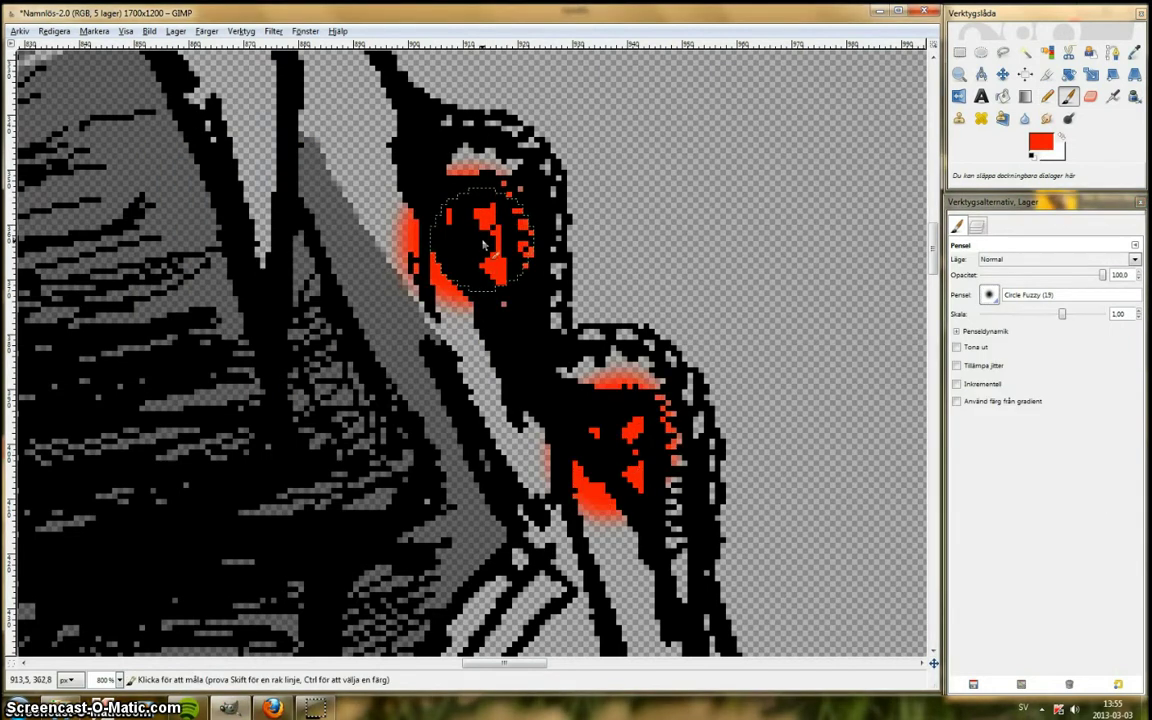
{"action": "scroll", "coordinate": [483, 243], "scroll_direction": "down", "scroll_amount": 1}
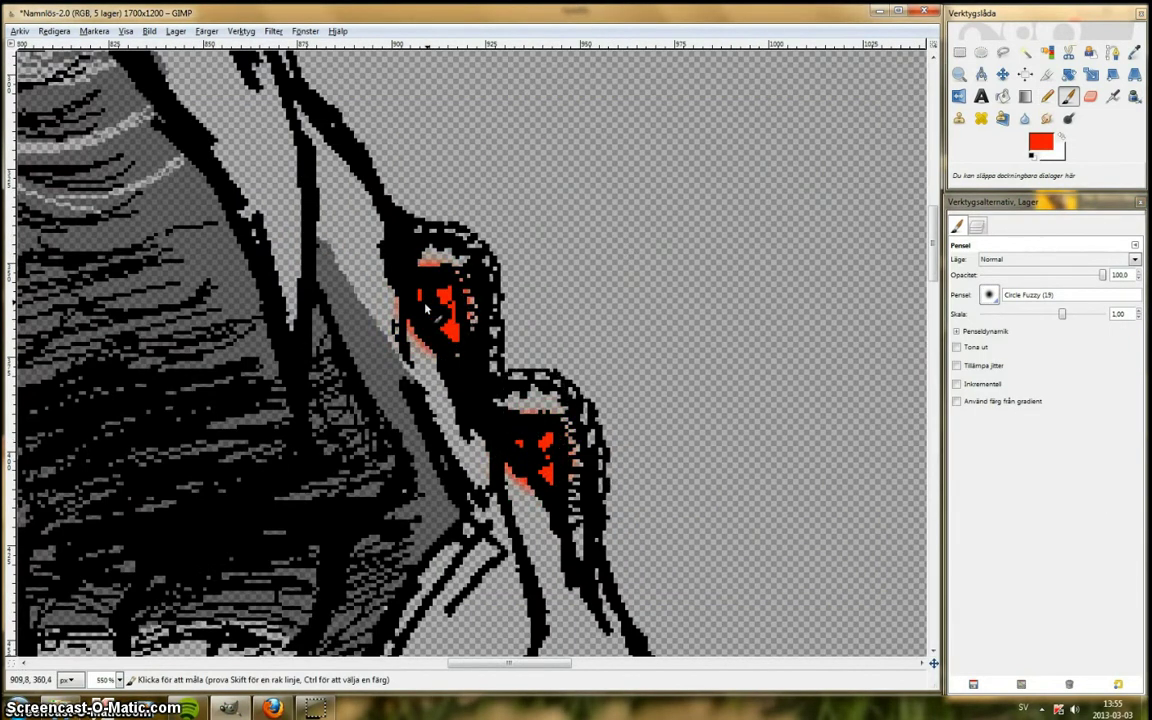
{"action": "key", "text": "n"}
{"action": "scroll", "coordinate": [481, 295], "scroll_direction": "up", "scroll_amount": 2}
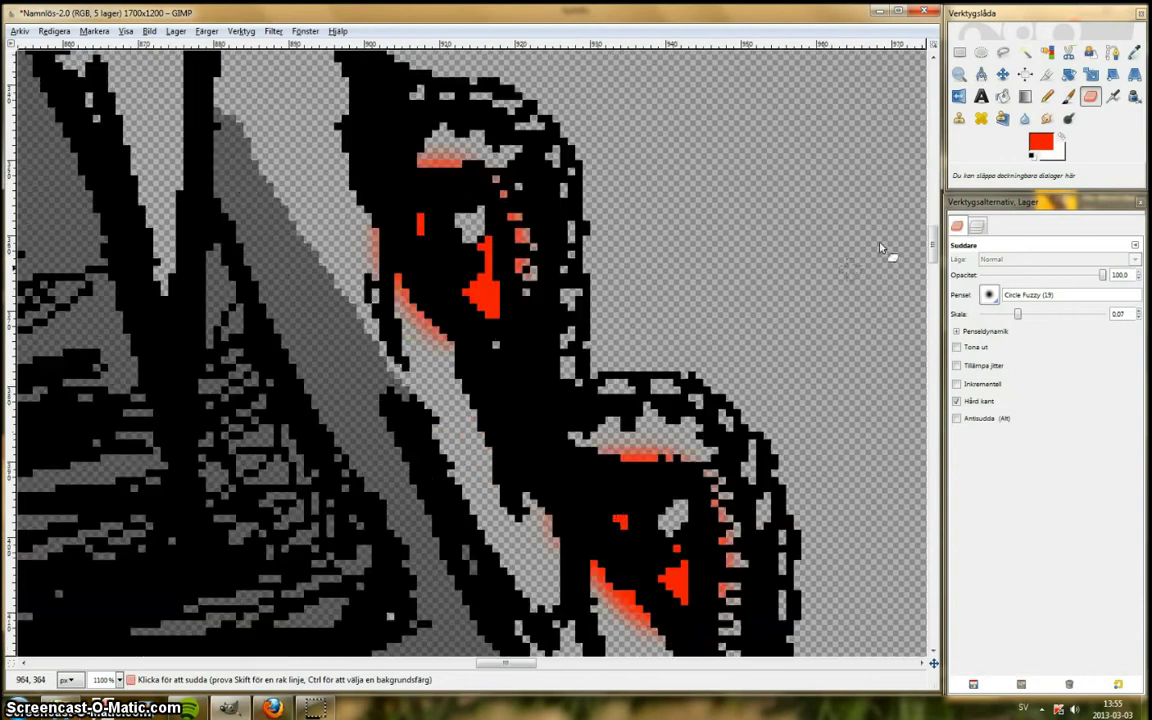
Step: Choose a darker red and shade the red parts of both eyes with the pencil at scale 0.03, resampling red from the lower eye
{"action": "left_click", "coordinate": [380, 353]}
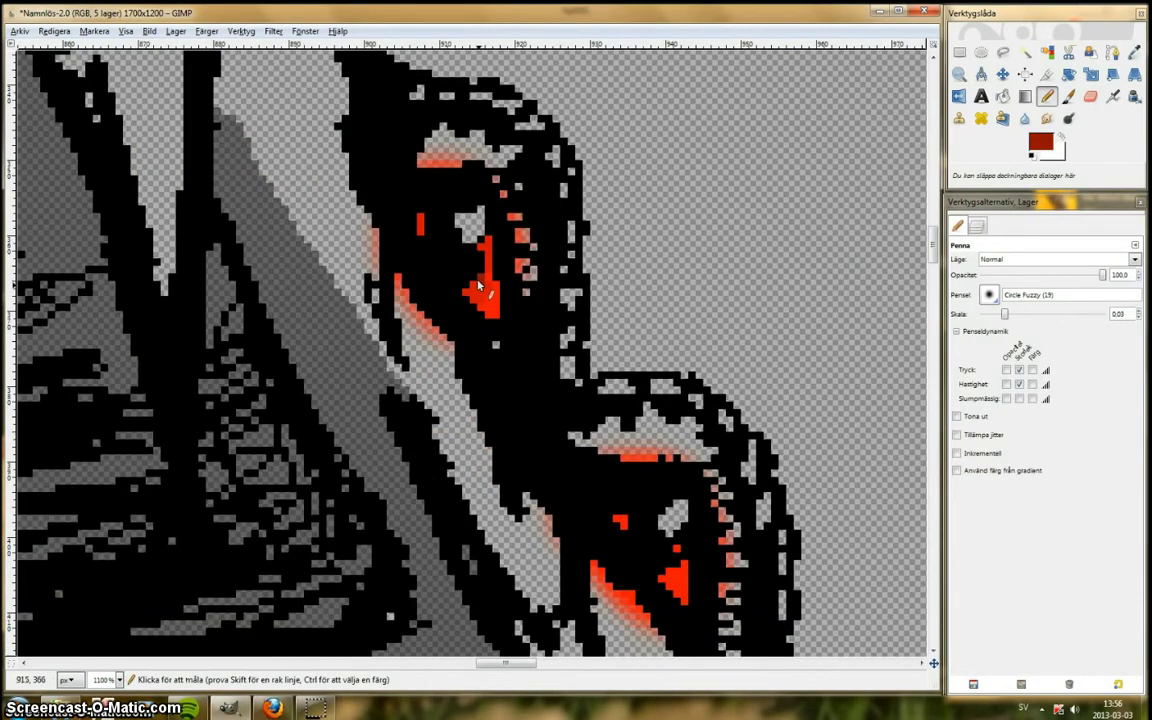
{"action": "left_click", "coordinate": [1134, 52]}
{"action": "left_click", "coordinate": [625, 603]}
{"action": "left_click", "coordinate": [1047, 97]}
Step: Shade the lower eye with darker red and trim the red glow around both eyes using the eraser at scale 0.04
{"action": "scroll", "coordinate": [658, 285], "scroll_direction": "down", "scroll_amount": 5}
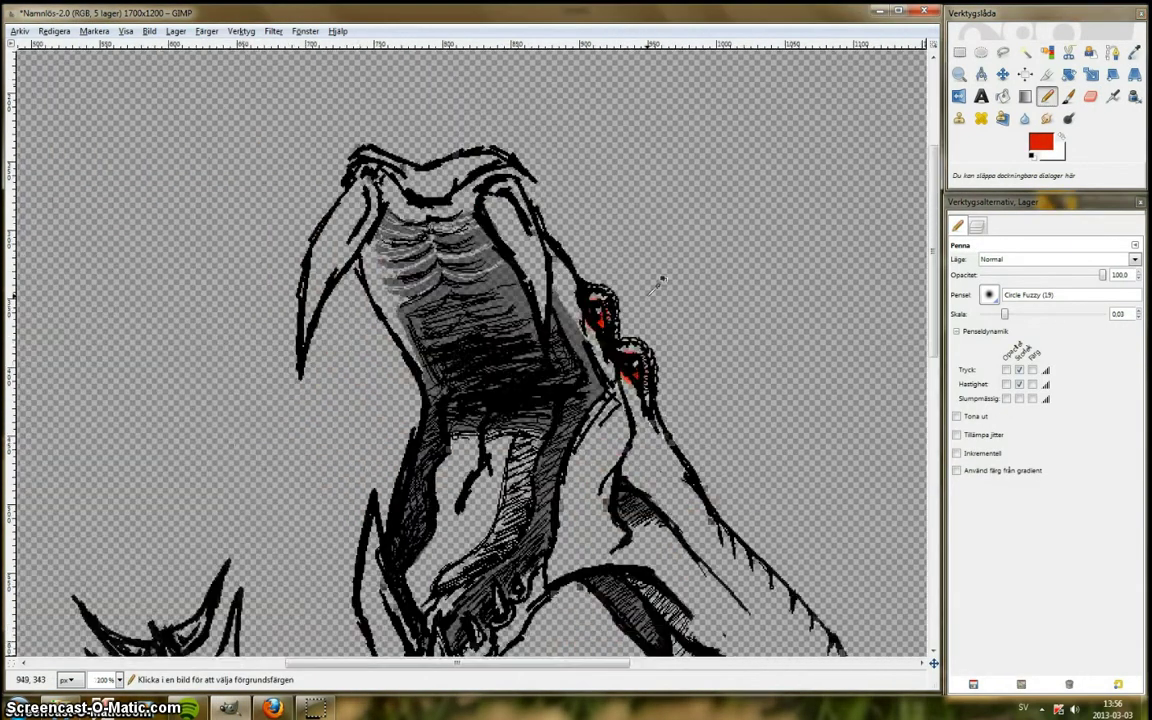
{"action": "scroll", "coordinate": [672, 318], "scroll_direction": "up", "scroll_amount": 1}
{"action": "scroll", "coordinate": [681, 306], "scroll_direction": "up", "scroll_amount": 7}
{"action": "key", "text": "shift+e"}
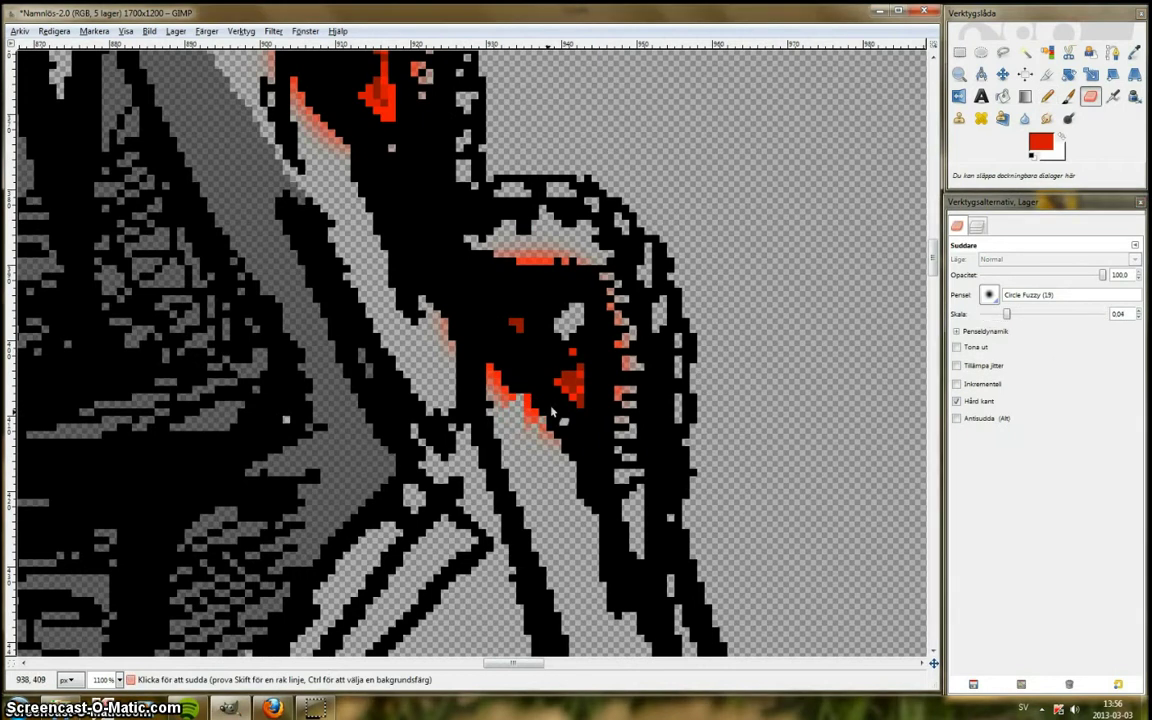
{"action": "left_click_drag", "start_coordinate": [934, 258], "coordinate": [934, 235]}
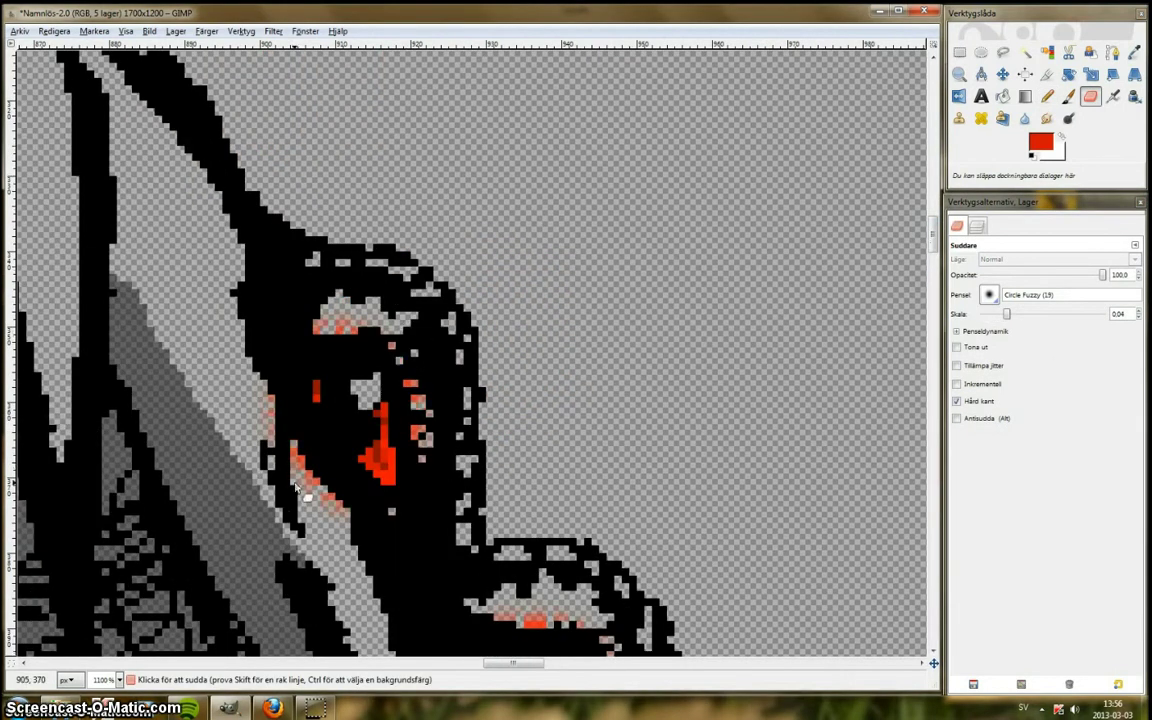
{"action": "scroll", "coordinate": [296, 488], "scroll_direction": "down", "scroll_amount": 7}
Step: Erase thin curved highlights into the grey shading on the roof of the mouth, working on layer Nytt lager#2
{"action": "scroll", "coordinate": [451, 227], "scroll_direction": "up", "scroll_amount": 4}
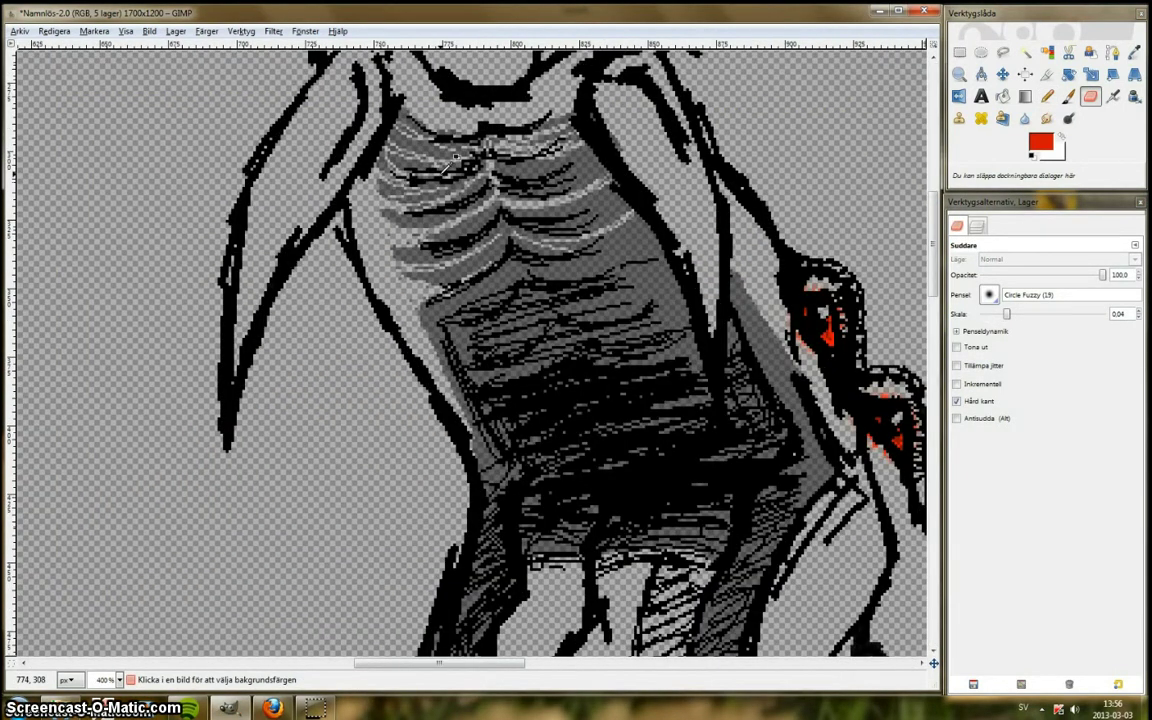
{"action": "key", "text": "ctrl+l"}
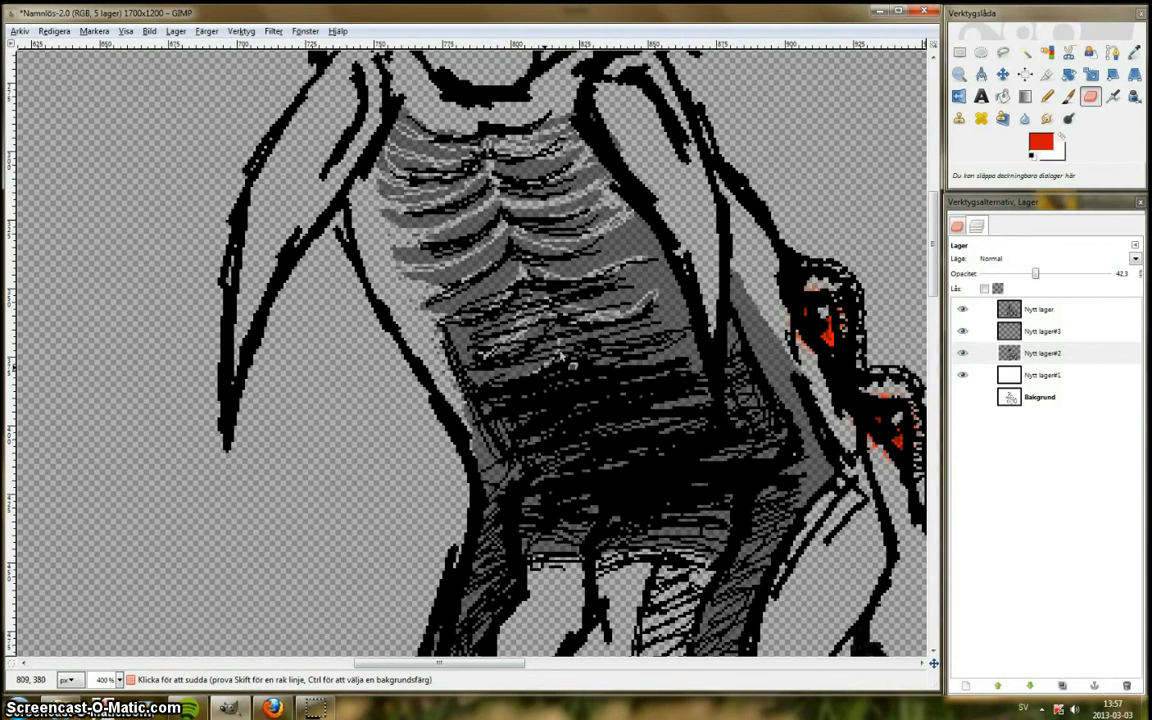
{"action": "scroll", "coordinate": [565, 360], "scroll_direction": "down", "scroll_amount": 5}
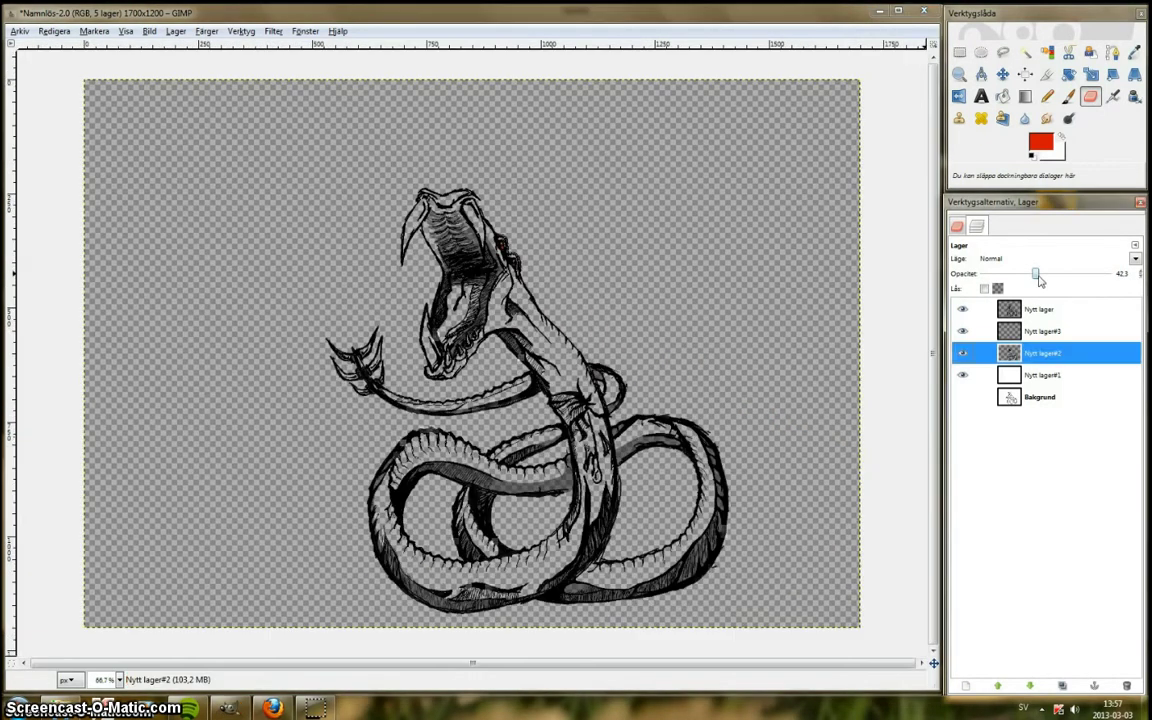
Step: Try lowering the grey shading layer's opacity to 35.2 and undo the change
{"action": "left_click_drag", "start_coordinate": [1035, 273], "coordinate": [1030, 278]}
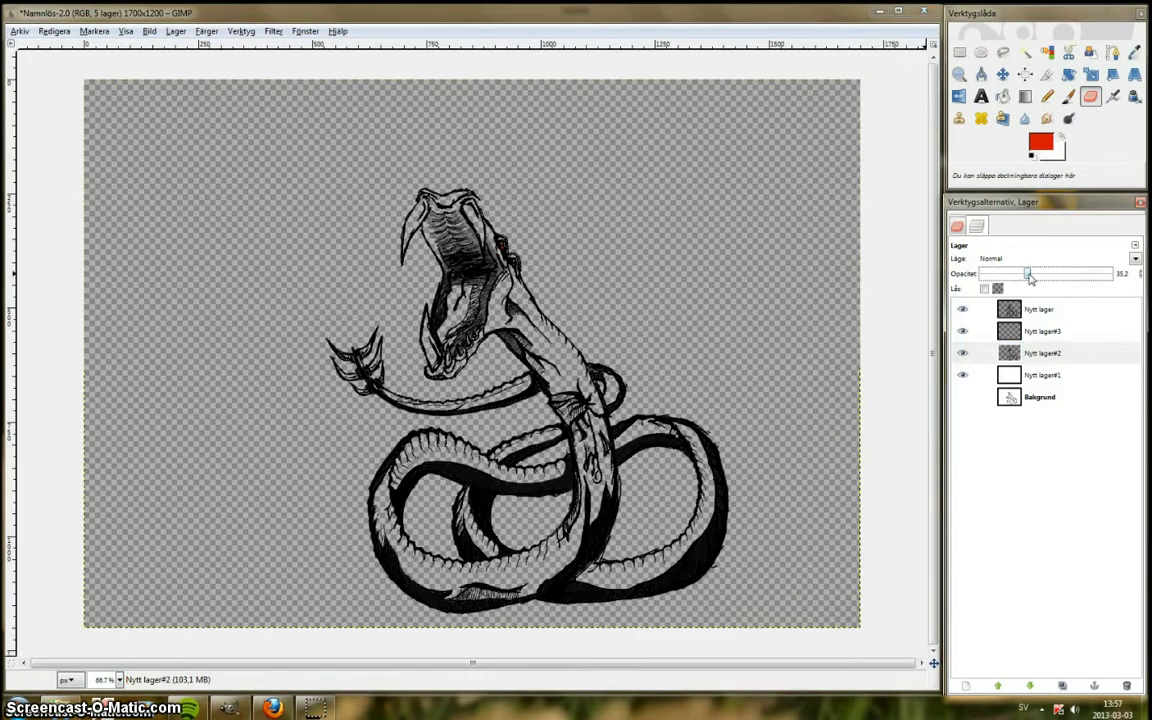
{"action": "key", "text": "ctrl+z"}
{"action": "key", "text": "ctrl+z"}
{"action": "key", "text": "ctrl+z"}
{"action": "key", "text": "ctrl+z"}
{"action": "key", "text": "ctrl+z"}
{"action": "key", "text": "ctrl+z"}
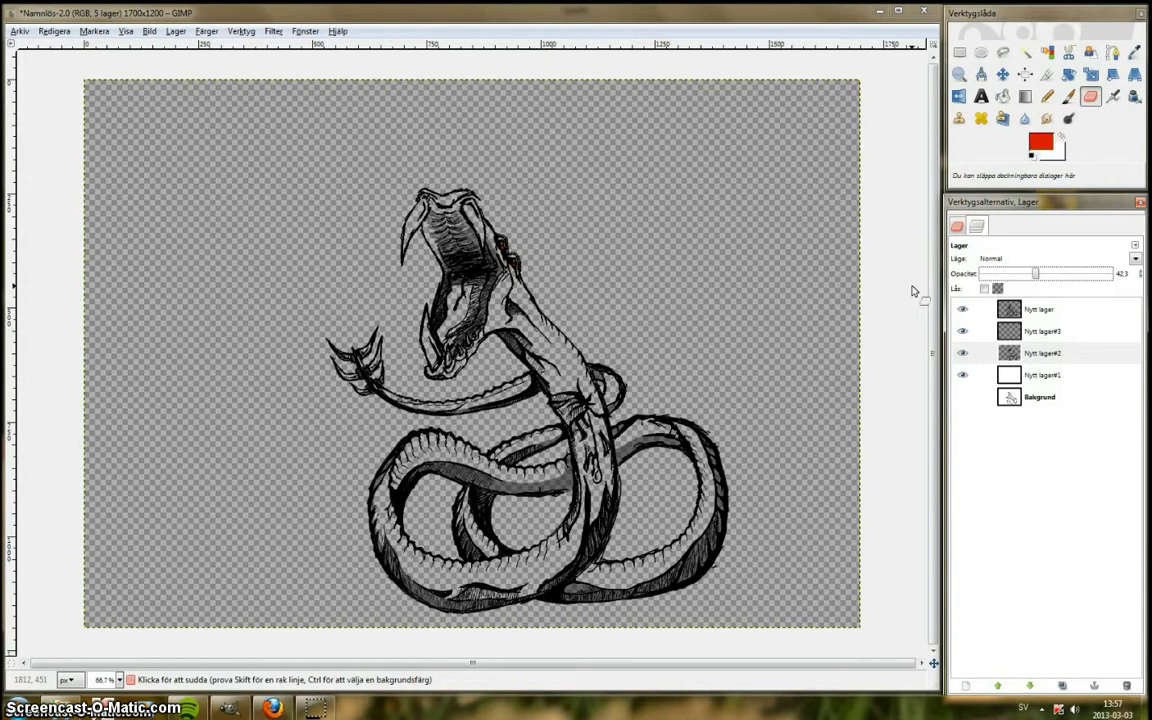
Step: Add a transparent layer directly above the white layer and set the foreground colour to black for the pencil
{"action": "left_click", "coordinate": [1040, 375]}
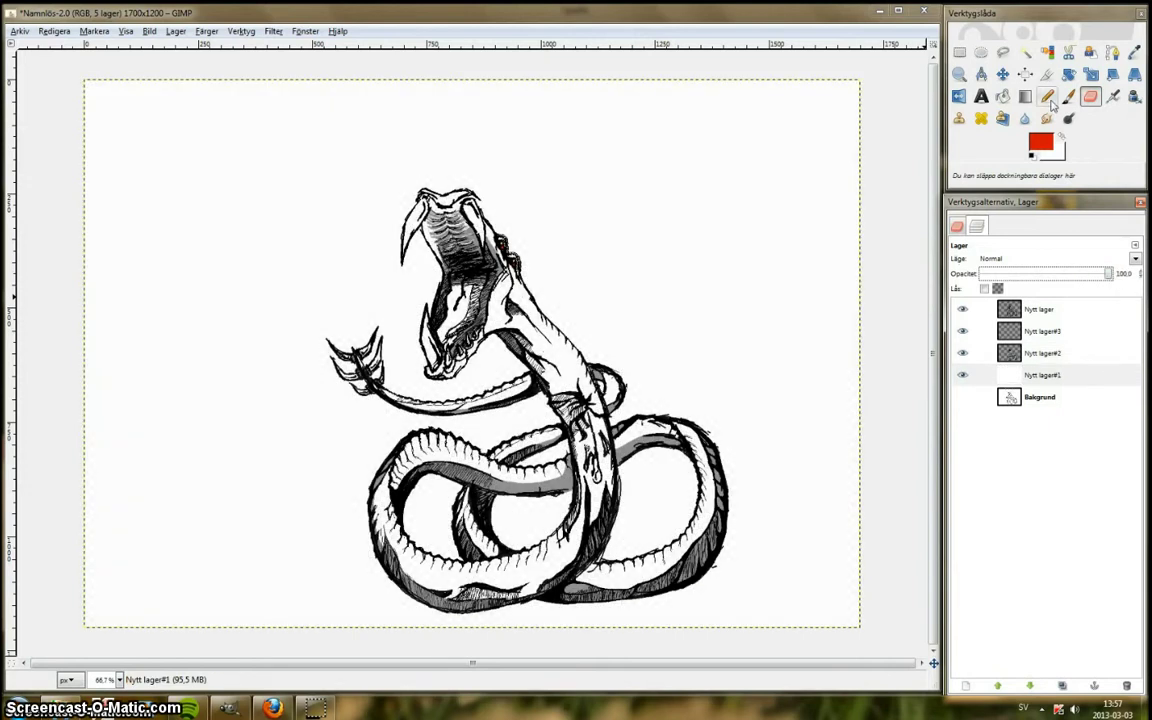
{"action": "right_click", "coordinate": [1010, 375]}
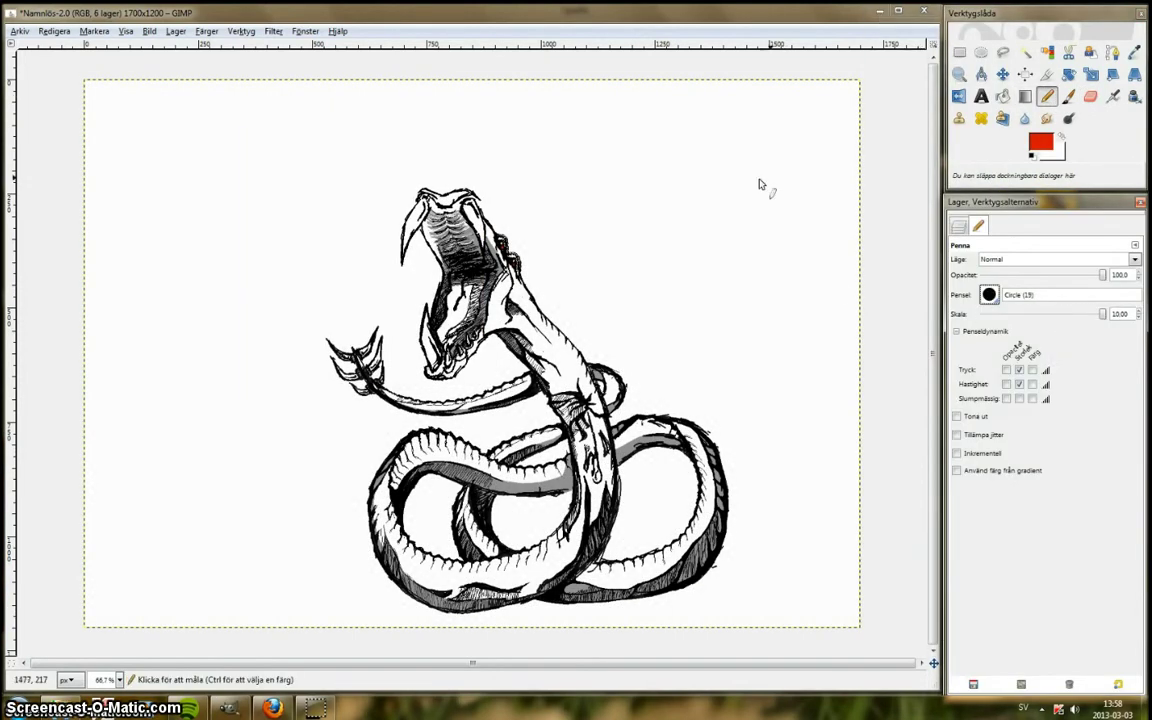
{"action": "left_click", "coordinate": [1032, 156]}
{"action": "left_click", "coordinate": [959, 227]}
{"action": "left_click", "coordinate": [963, 397]}
Step: Paint a thick black border around the serpent's head, fangs and jaws with the Circle (11) pencil at scale 2.40
{"action": "left_click_drag", "start_coordinate": [575, 228], "coordinate": [569, 262]}
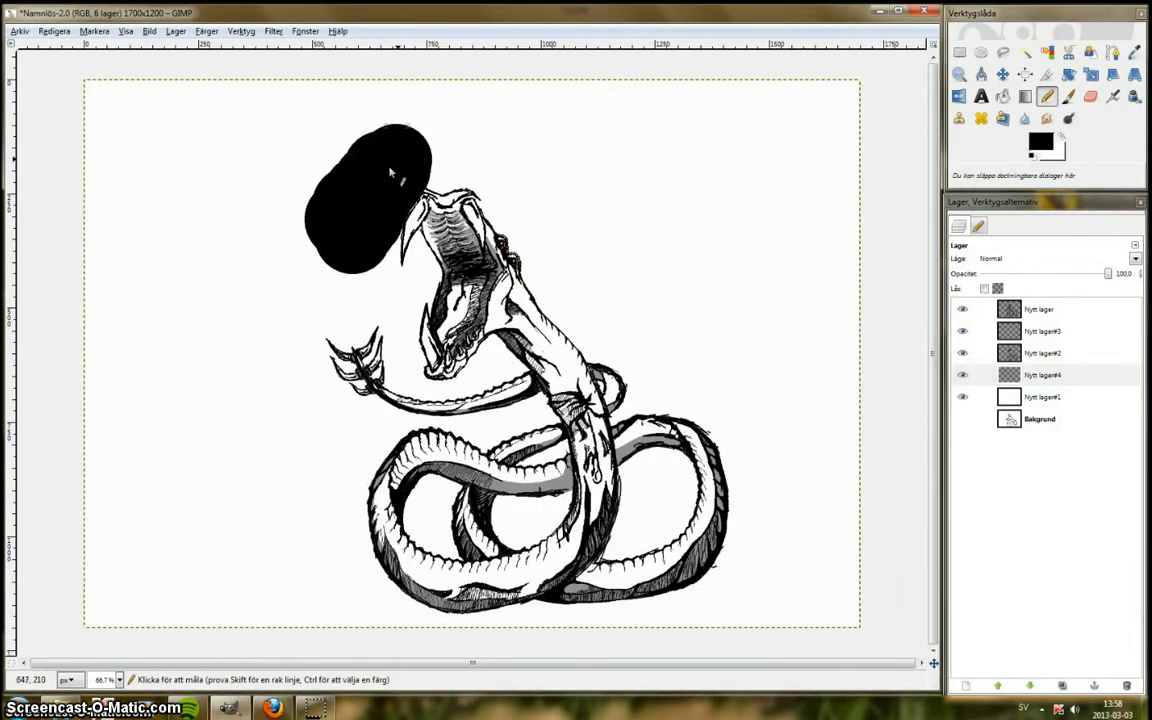
{"action": "mouse_move", "coordinate": [391, 167]}
{"action": "left_mouse_down"}
{"action": "mouse_move", "coordinate": [495, 158]}
{"action": "mouse_move", "coordinate": [550, 275]}
{"action": "left_mouse_up"}
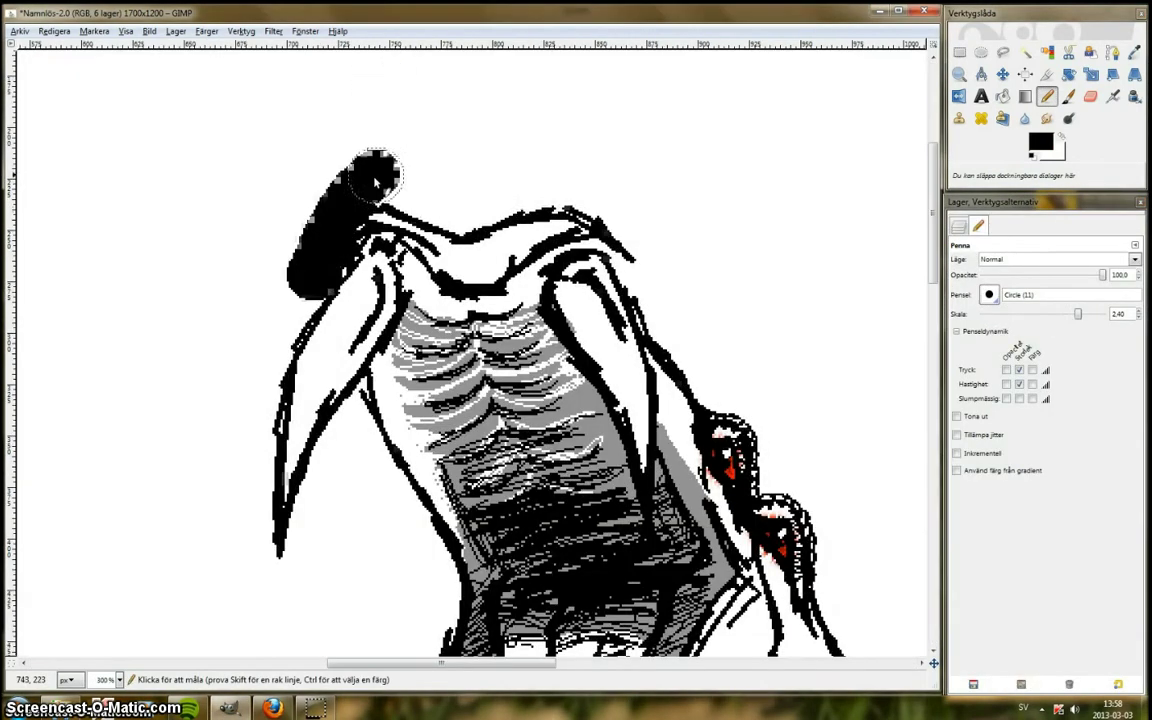
{"action": "mouse_move", "coordinate": [336, 158]}
{"action": "left_mouse_down"}
{"action": "mouse_move", "coordinate": [505, 165]}
{"action": "mouse_move", "coordinate": [650, 305]}
{"action": "mouse_move", "coordinate": [826, 541]}
{"action": "mouse_move", "coordinate": [838, 620]}
{"action": "left_mouse_up"}
{"action": "scroll", "coordinate": [709, 294], "scroll_direction": "down", "scroll_amount": 3}
{"action": "left_click_drag", "start_coordinate": [571, 295], "coordinate": [554, 387]}
{"action": "mouse_move", "coordinate": [567, 390]}
{"action": "left_mouse_down"}
{"action": "mouse_move", "coordinate": [591, 354]}
{"action": "mouse_move", "coordinate": [597, 546]}
{"action": "left_mouse_up"}
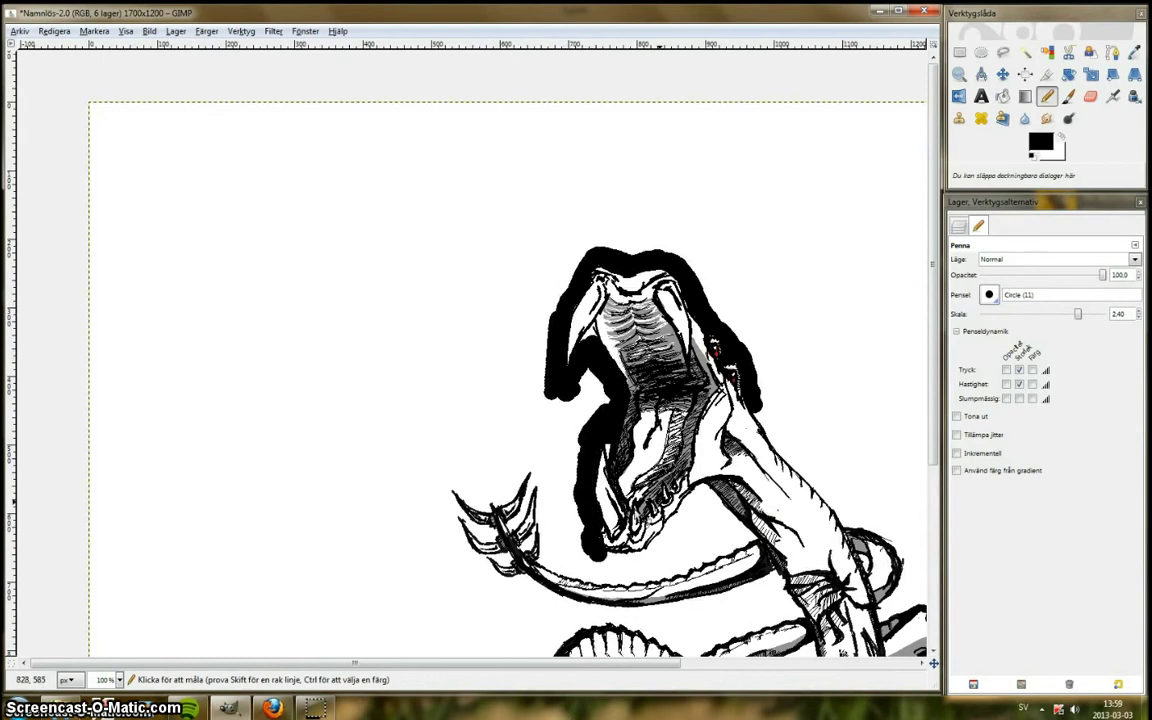
{"action": "mouse_move", "coordinate": [700, 532]}
{"action": "left_mouse_down"}
{"action": "mouse_move", "coordinate": [714, 505]}
{"action": "mouse_move", "coordinate": [746, 540]}
{"action": "left_mouse_up"}
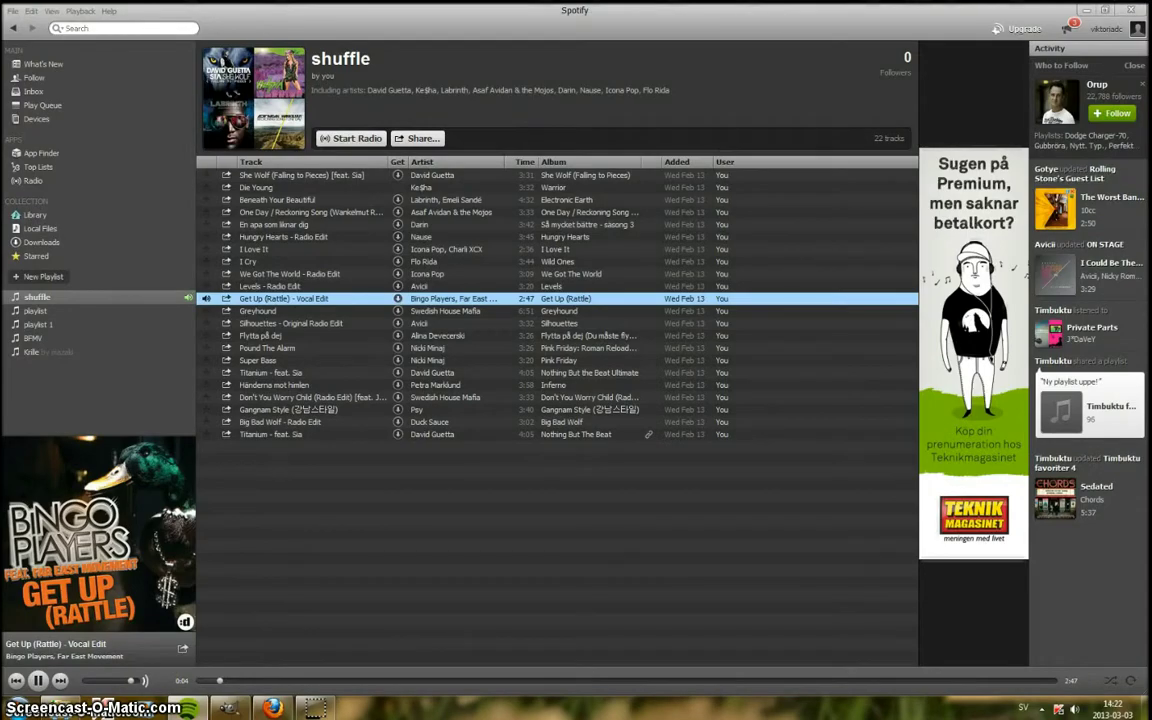
Step: Switch back to GIMP and add grey shading to the fangs and the side of the head on layer Nytt lager#2
{"action": "left_click", "coordinate": [229, 708]}
{"action": "scroll", "coordinate": [720, 257], "scroll_direction": "down", "scroll_amount": 4}
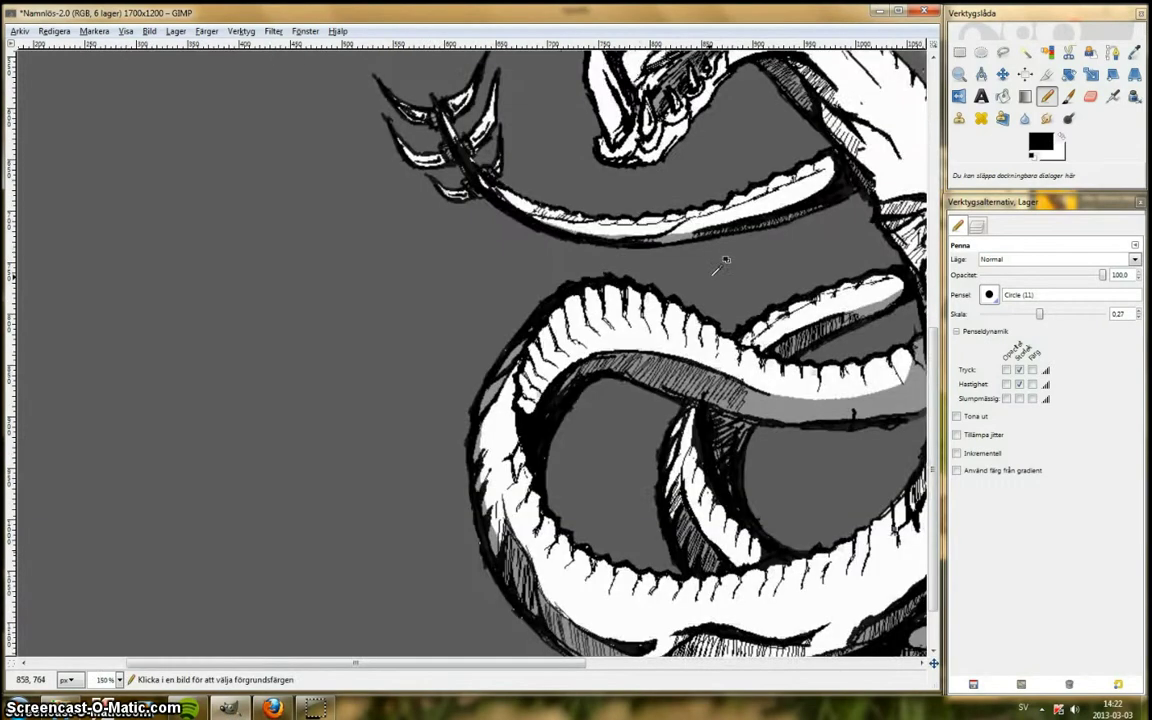
{"action": "scroll", "coordinate": [374, 117], "scroll_direction": "up", "scroll_amount": 4}
{"action": "left_click", "coordinate": [977, 226]}
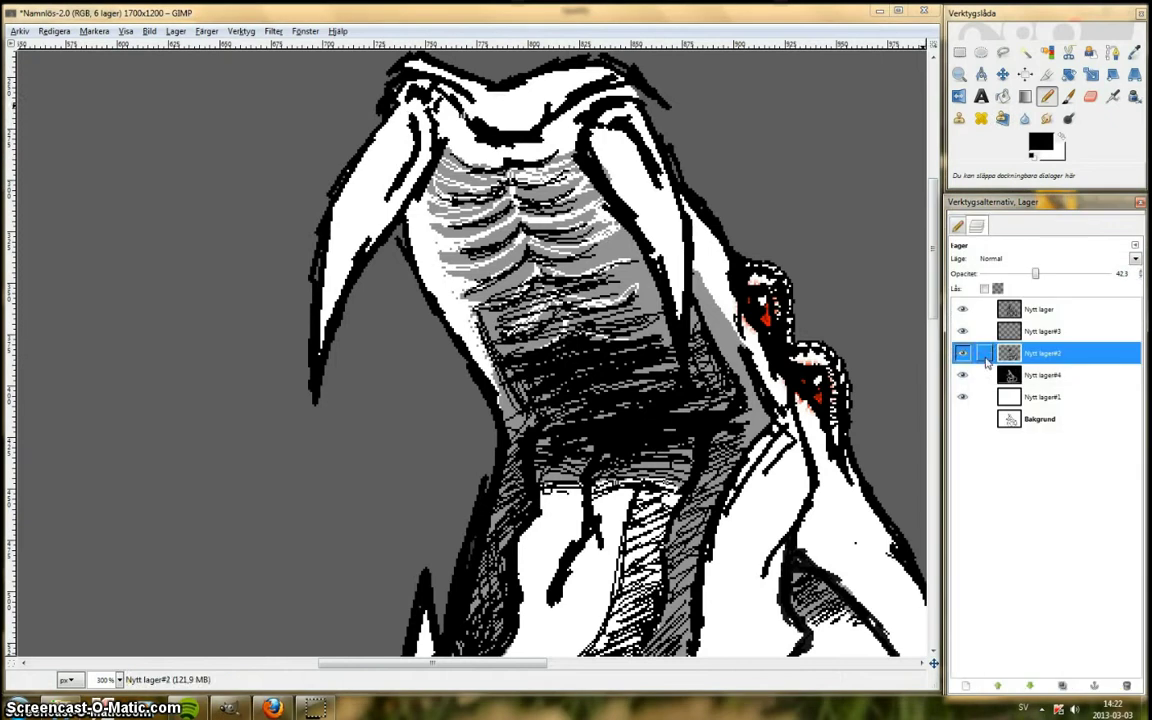
{"action": "left_click_drag", "start_coordinate": [430, 126], "coordinate": [372, 243]}
{"action": "left_click_drag", "start_coordinate": [615, 110], "coordinate": [622, 109]}
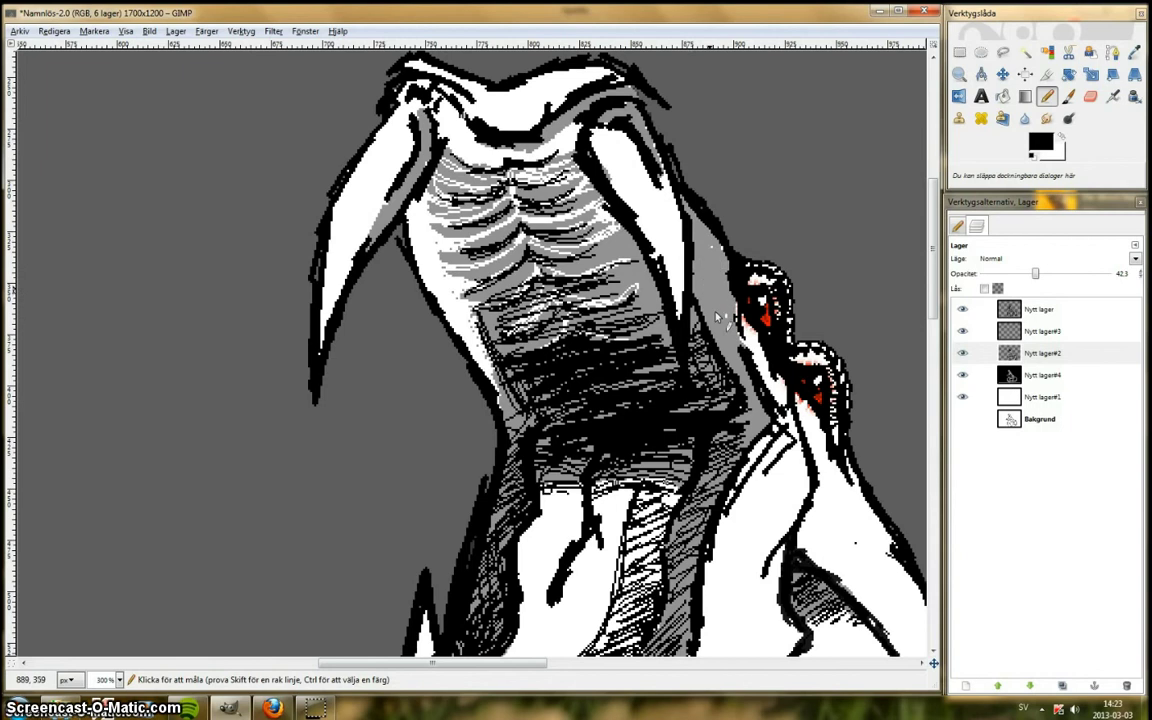
{"action": "scroll", "coordinate": [716, 318], "scroll_direction": "down", "scroll_amount": 4, "text": "ctrl"}
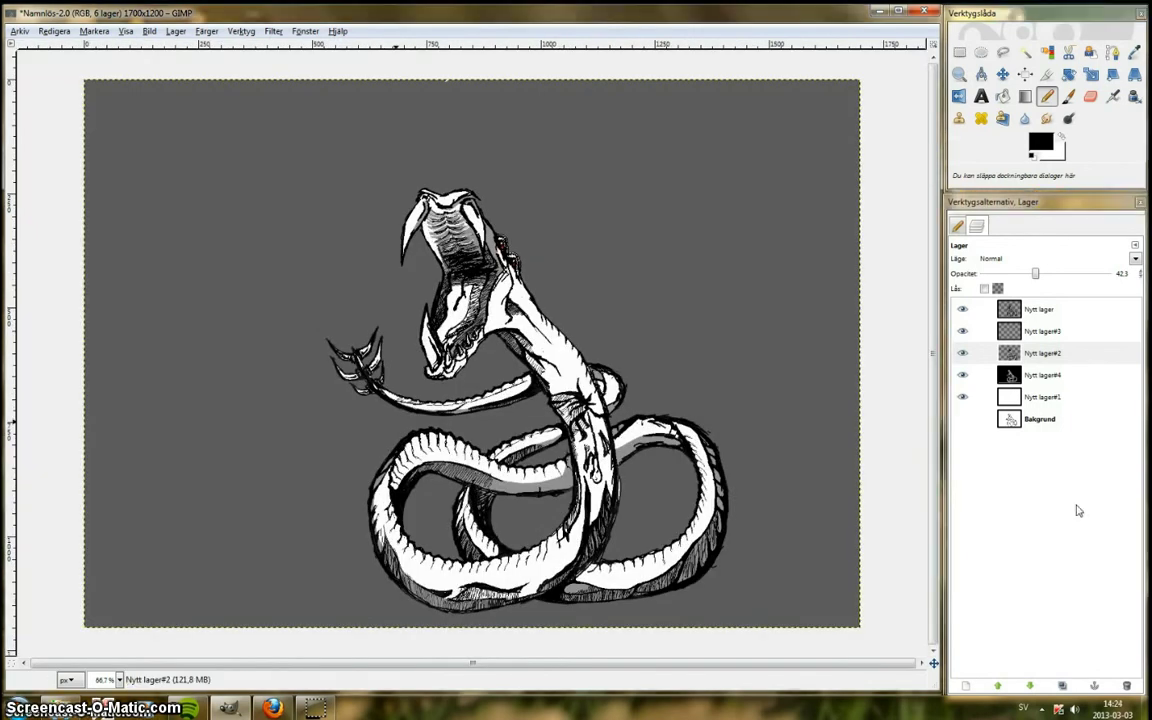
Step: Try a black pencil stroke beside the serpent on a new layer above the white one, and undo both
{"action": "left_click", "coordinate": [1026, 390]}
{"action": "left_click", "coordinate": [964, 398]}
{"action": "left_click", "coordinate": [964, 398]}
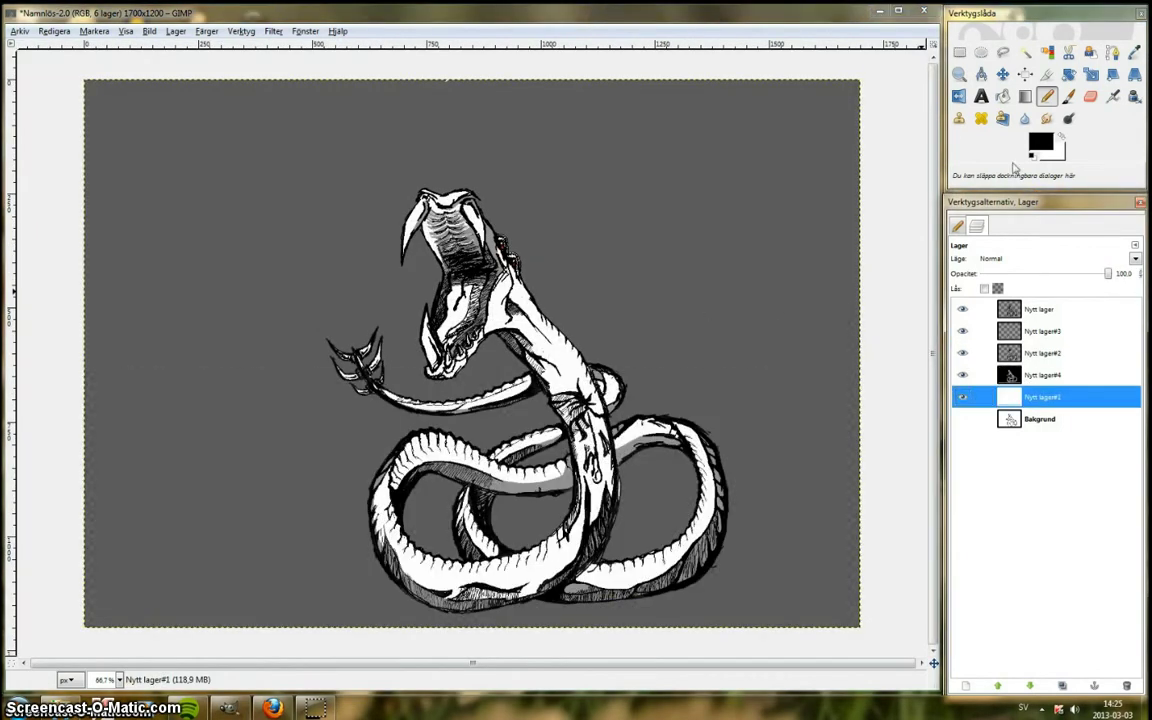
{"action": "key", "text": "ctrl+shift+n"}
{"action": "left_click", "coordinate": [174, 289]}
{"action": "left_click", "coordinate": [959, 227]}
{"action": "left_click_drag", "start_coordinate": [845, 353], "coordinate": [733, 354]}
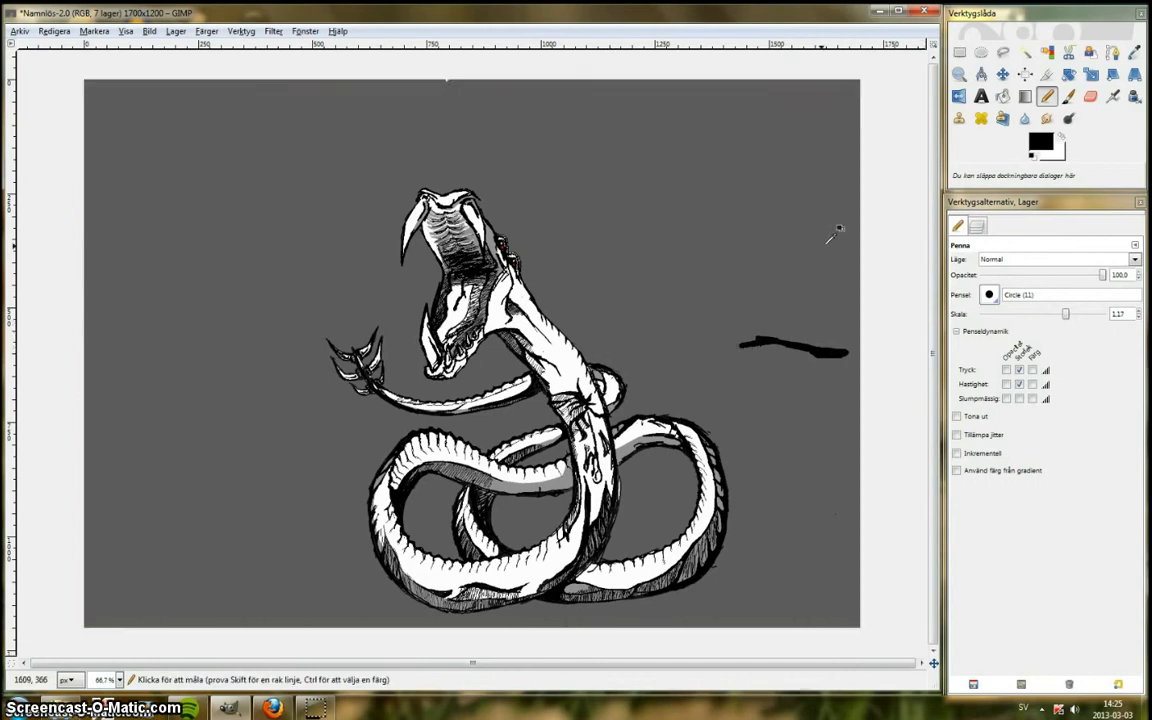
{"action": "key", "text": "ctrl+z"}
{"action": "key", "text": "ctrl+z"}
Step: Select the dark background around the serpent with Fuzzy Select and add a 1700 by 1200 px transparent layer above the white layer
{"action": "left_click", "coordinate": [977, 226]}
{"action": "left_click", "coordinate": [1025, 52]}
{"action": "left_click", "coordinate": [800, 290]}
{"action": "right_click", "coordinate": [1033, 397]}
{"action": "left_click", "coordinate": [932, 66]}
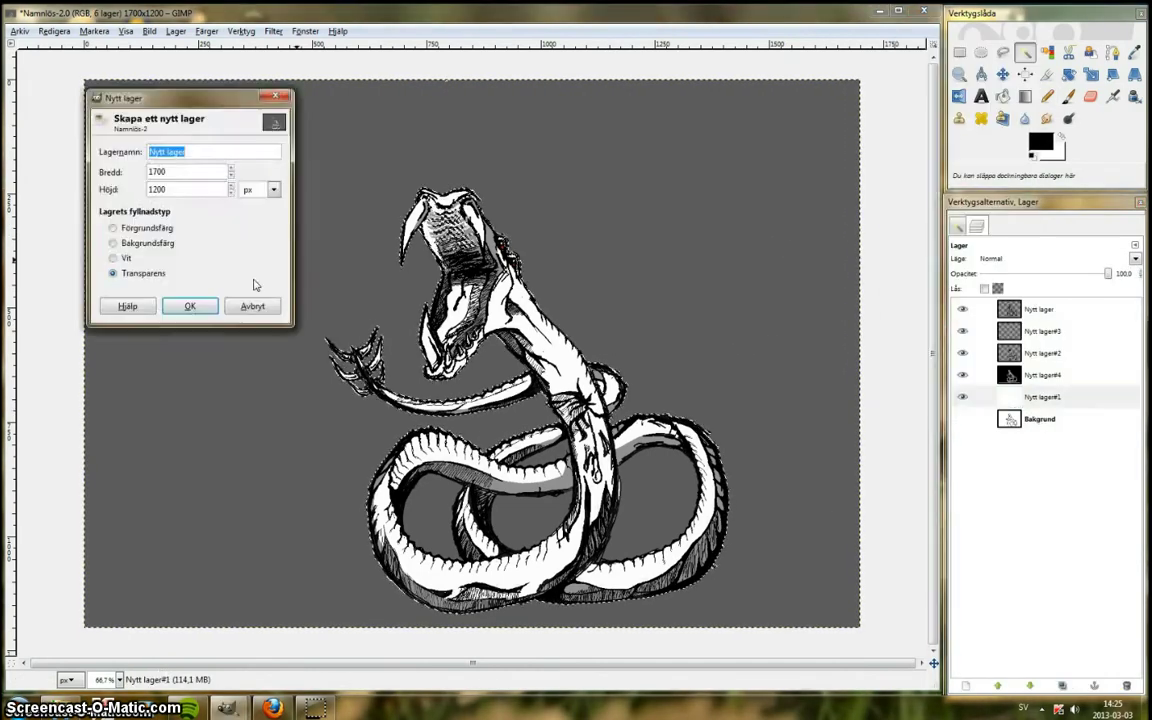
{"action": "key", "text": "Return"}
Step: Draw a rough black hilly horizon behind the serpent and a bare tree shape in the lower-left corner with the pencil
{"action": "key", "text": "n"}
{"action": "mouse_move", "coordinate": [790, 360]}
{"action": "left_mouse_down"}
{"action": "mouse_move", "coordinate": [643, 338]}
{"action": "mouse_move", "coordinate": [647, 357]}
{"action": "mouse_move", "coordinate": [293, 363]}
{"action": "left_mouse_up"}
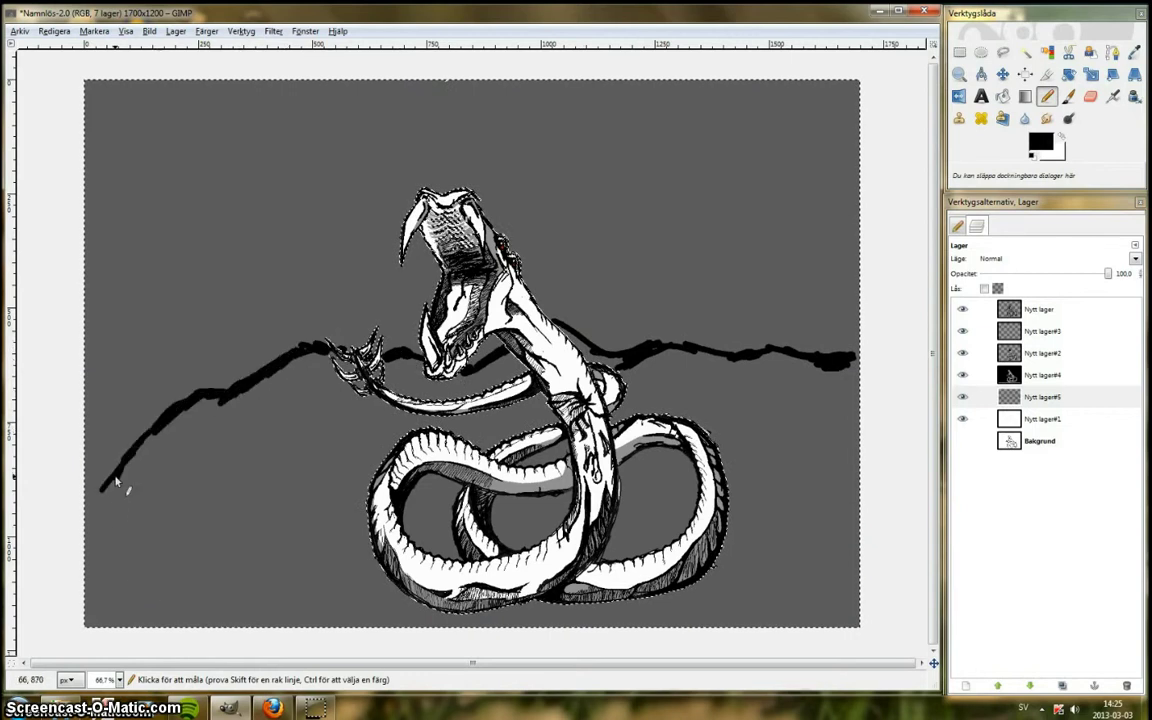
{"action": "left_click_drag", "start_coordinate": [155, 563], "coordinate": [148, 615]}
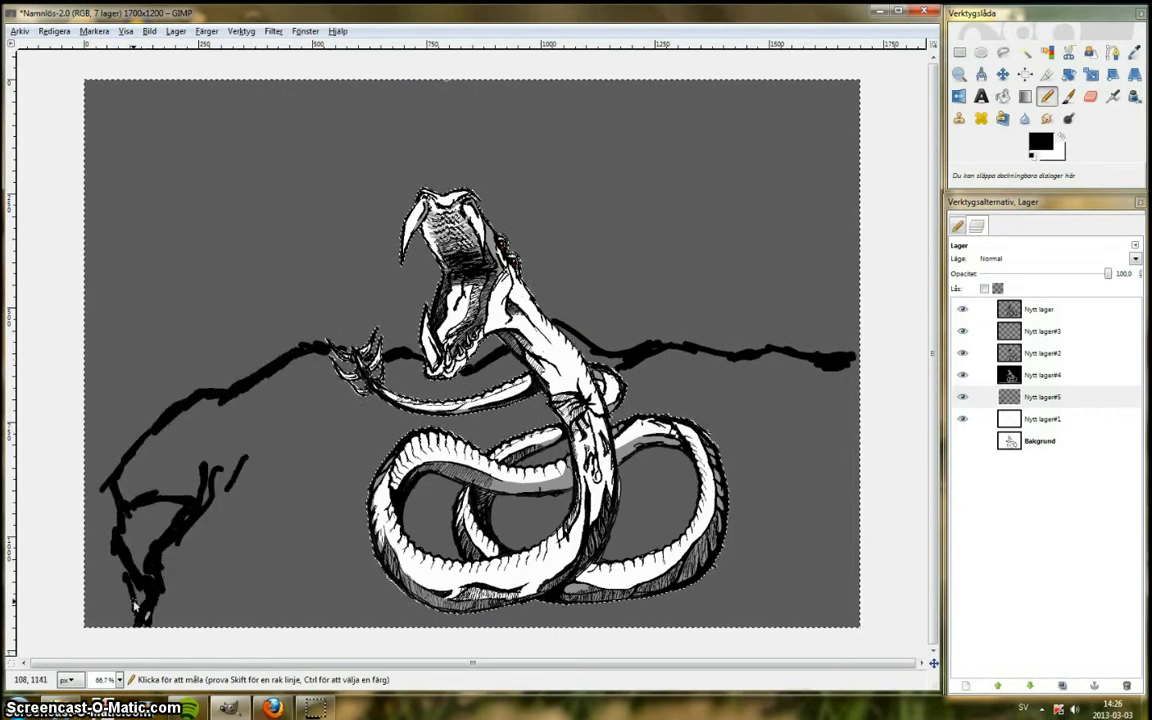
{"action": "left_click_drag", "start_coordinate": [147, 418], "coordinate": [102, 416]}
{"action": "key", "text": "ctrl+z"}
Step: Try blocking in the sky behind the serpent's head with the black pencil at scale 10.00
{"action": "left_click", "coordinate": [958, 226]}
{"action": "left_click_drag", "start_coordinate": [845, 335], "coordinate": [829, 361]}
{"action": "left_click", "coordinate": [977, 226]}
{"action": "left_click", "coordinate": [958, 226]}
{"action": "left_click_drag", "start_coordinate": [1079, 314], "coordinate": [1103, 314]}
{"action": "mouse_move", "coordinate": [838, 350]}
{"action": "left_mouse_down"}
{"action": "mouse_move", "coordinate": [858, 303]}
{"action": "mouse_move", "coordinate": [618, 128]}
{"action": "mouse_move", "coordinate": [661, 228]}
{"action": "mouse_move", "coordinate": [633, 270]}
{"action": "mouse_move", "coordinate": [504, 165]}
{"action": "left_mouse_up"}
{"action": "key", "text": "ctrl+z"}
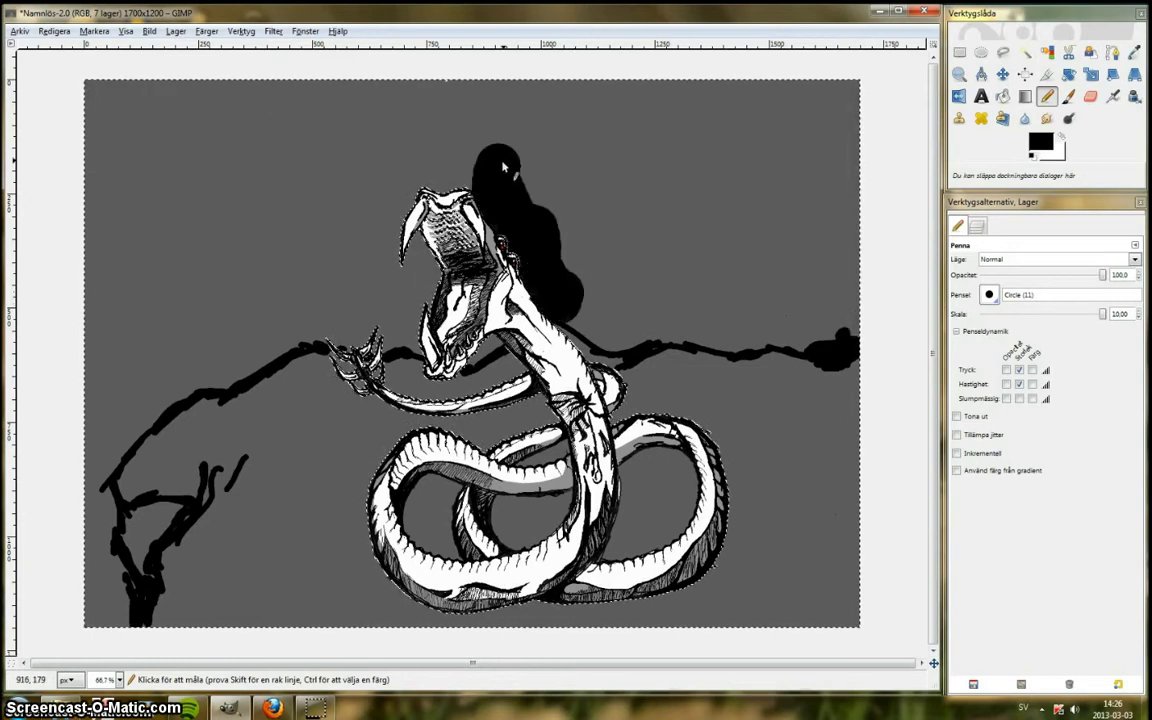
{"action": "key", "text": "ctrl+z"}
Step: Touch up the upper jaw on the line art layer with the pencil and select the area around the serpent with Fuzzy Select
{"action": "left_click", "coordinate": [977, 226]}
{"action": "left_click", "coordinate": [1040, 309]}
{"action": "scroll", "coordinate": [428, 192], "scroll_direction": "up", "scroll_amount": 3}
{"action": "scroll", "coordinate": [492, 155], "scroll_direction": "up", "scroll_amount": 2}
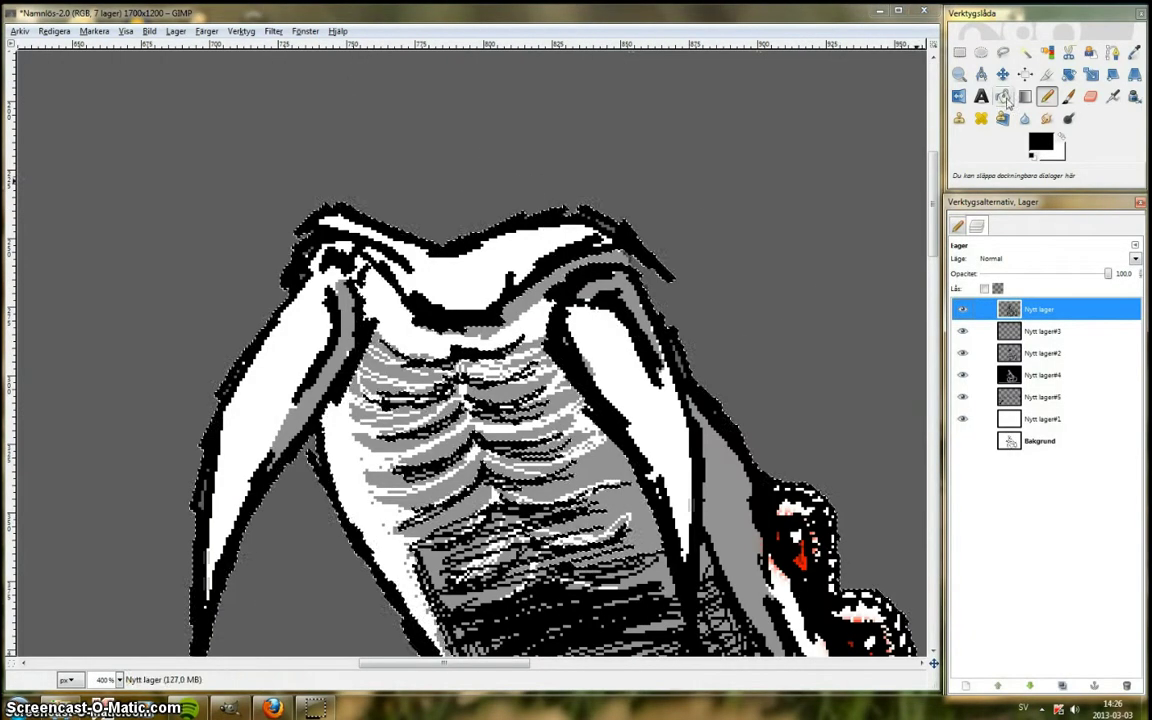
{"action": "left_click", "coordinate": [958, 226]}
{"action": "left_click_drag", "start_coordinate": [1104, 314], "coordinate": [1036, 314]}
{"action": "left_click", "coordinate": [625, 262]}
{"action": "left_click", "coordinate": [1026, 53]}
{"action": "left_click", "coordinate": [843, 199]}
{"action": "scroll", "coordinate": [684, 466], "scroll_direction": "down", "scroll_amount": 5}
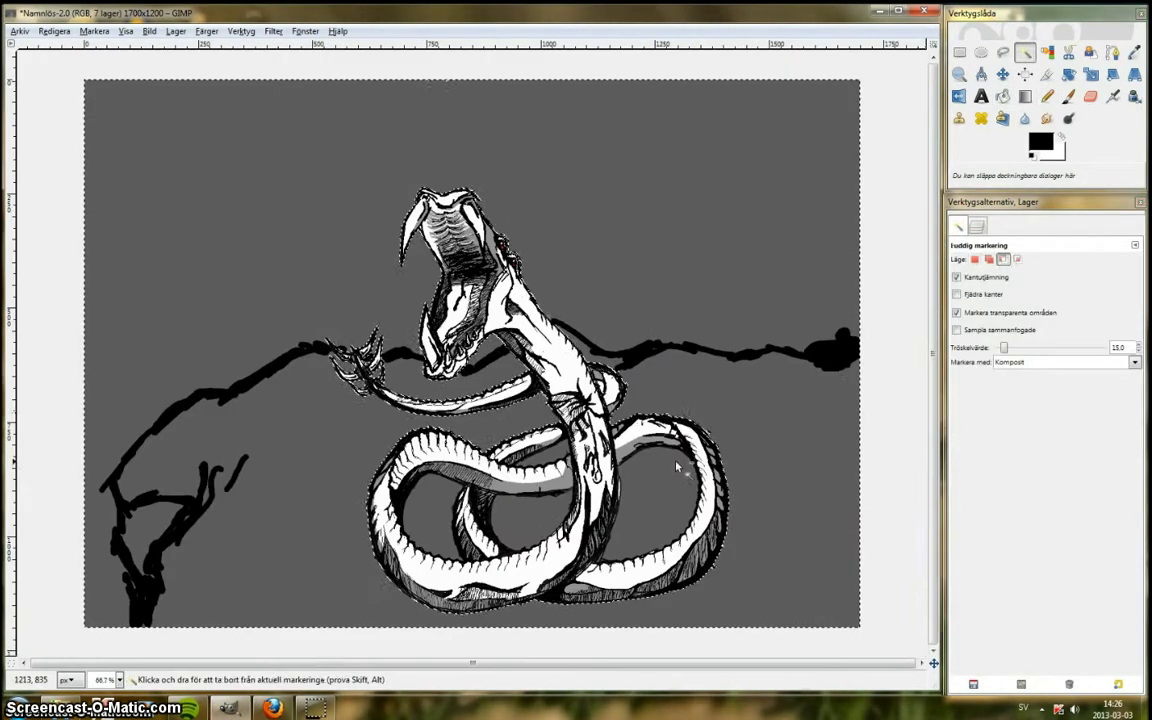
Step: Make the landscape layer active again and pick up the pencil
{"action": "left_click", "coordinate": [977, 226]}
{"action": "left_click", "coordinate": [1040, 396]}
{"action": "left_click", "coordinate": [1047, 97]}
Step: Switch to Spotify, play She Wolf (Falling to Pieces) from the shuffle playlist and return to GIMP
{"action": "left_click", "coordinate": [188, 708]}
{"action": "double_click", "coordinate": [300, 175]}
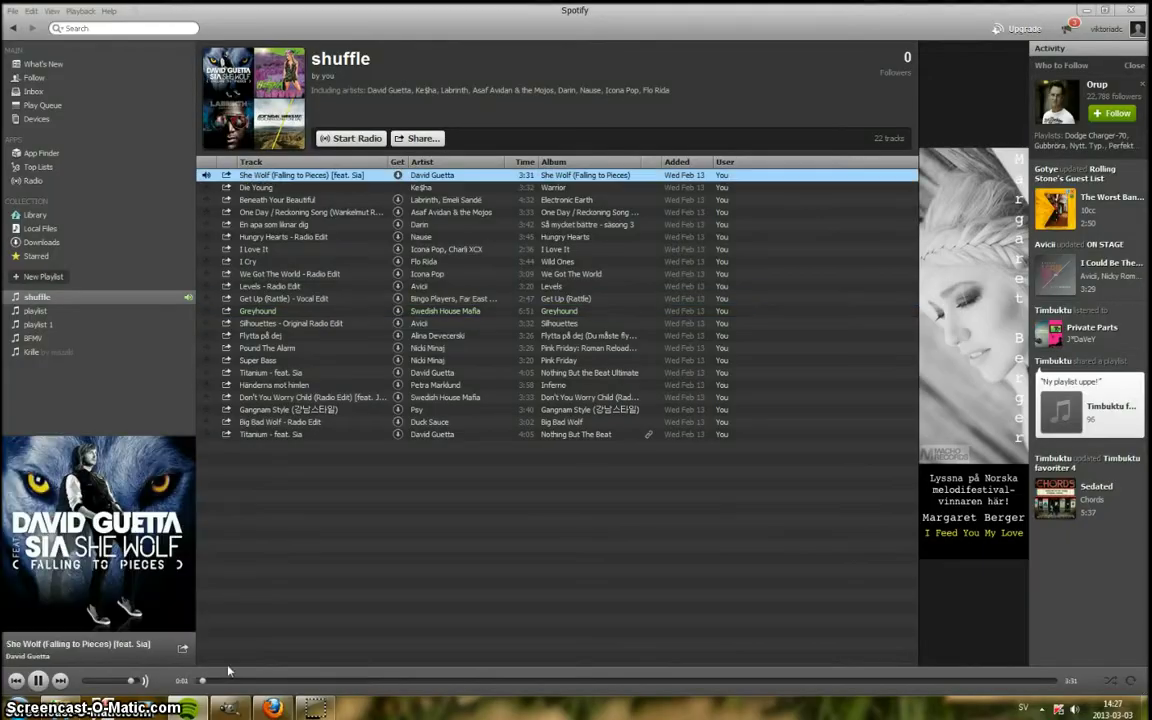
{"action": "left_click", "coordinate": [240, 709]}
Step: Fill the sky above the horizon with black using the pencil at scale 10.00 and lower the layer's opacity to 32.4
{"action": "left_click", "coordinate": [960, 226]}
{"action": "left_click_drag", "start_coordinate": [1036, 314], "coordinate": [1104, 314]}
{"action": "mouse_move", "coordinate": [843, 342]}
{"action": "left_mouse_down"}
{"action": "mouse_move", "coordinate": [580, 183]}
{"action": "mouse_move", "coordinate": [475, 320]}
{"action": "mouse_move", "coordinate": [705, 295]}
{"action": "mouse_move", "coordinate": [751, 185]}
{"action": "mouse_move", "coordinate": [740, 141]}
{"action": "mouse_move", "coordinate": [93, 378]}
{"action": "mouse_move", "coordinate": [100, 520]}
{"action": "mouse_move", "coordinate": [170, 345]}
{"action": "mouse_move", "coordinate": [330, 290]}
{"action": "mouse_move", "coordinate": [195, 337]}
{"action": "mouse_move", "coordinate": [114, 283]}
{"action": "mouse_move", "coordinate": [121, 250]}
{"action": "left_mouse_up"}
{"action": "left_click", "coordinate": [977, 226]}
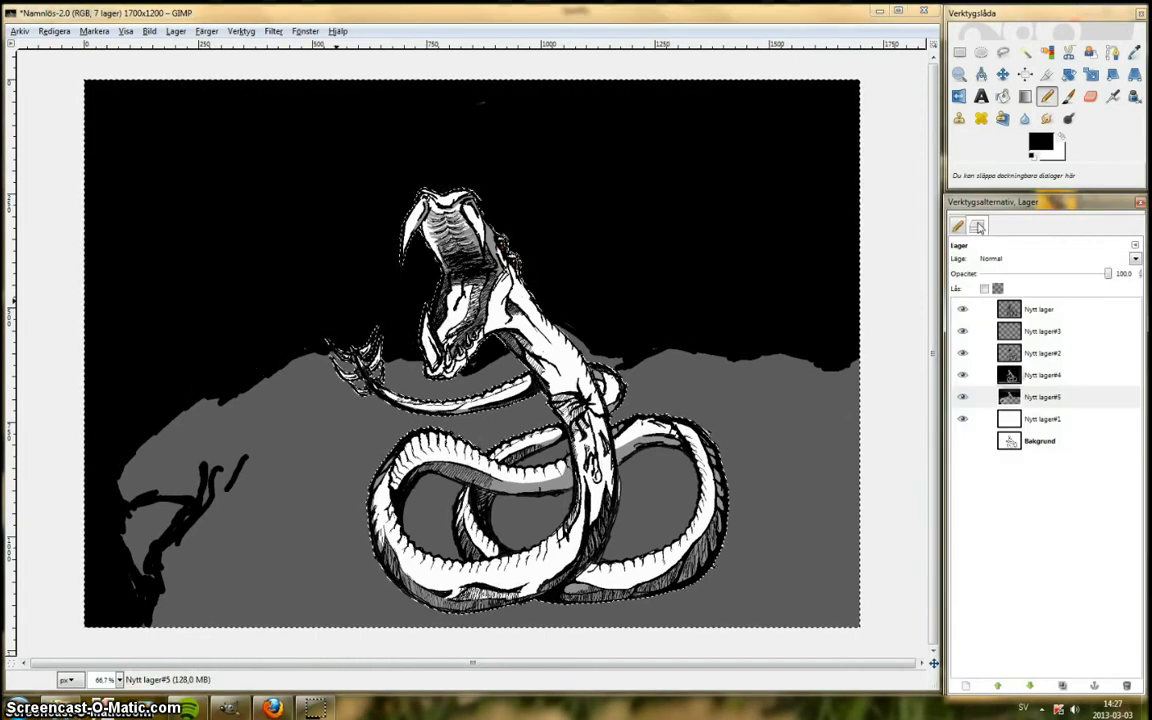
{"action": "left_click_drag", "start_coordinate": [1103, 274], "coordinate": [1022, 287]}
{"action": "left_click", "coordinate": [1022, 273]}
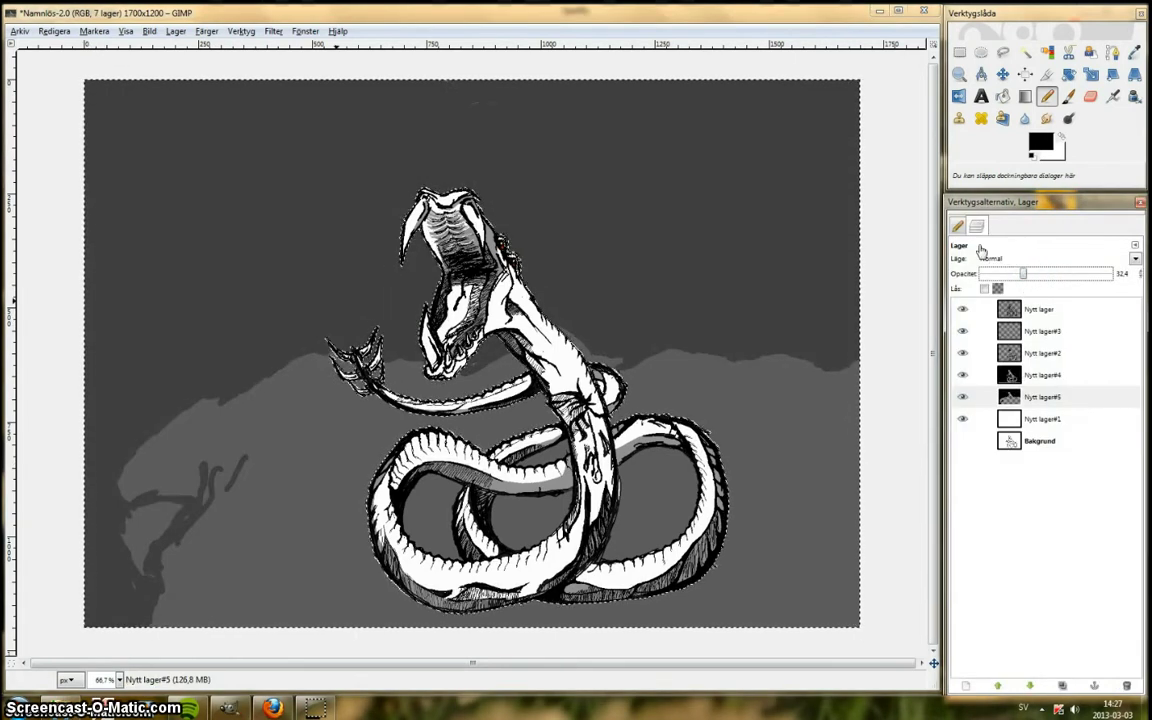
Step: Extend the dark area down both sides of the canvas, leaving a lighter mound of ground behind the coils
{"action": "mouse_move", "coordinate": [862, 335]}
{"action": "left_mouse_down"}
{"action": "mouse_move", "coordinate": [843, 370]}
{"action": "mouse_move", "coordinate": [690, 345]}
{"action": "left_mouse_up"}
{"action": "mouse_move", "coordinate": [165, 395]}
{"action": "left_mouse_down"}
{"action": "mouse_move", "coordinate": [255, 370]}
{"action": "mouse_move", "coordinate": [314, 370]}
{"action": "mouse_move", "coordinate": [235, 480]}
{"action": "left_mouse_up"}
{"action": "mouse_move", "coordinate": [600, 345]}
{"action": "left_mouse_down"}
{"action": "mouse_move", "coordinate": [817, 412]}
{"action": "mouse_move", "coordinate": [877, 452]}
{"action": "left_mouse_up"}
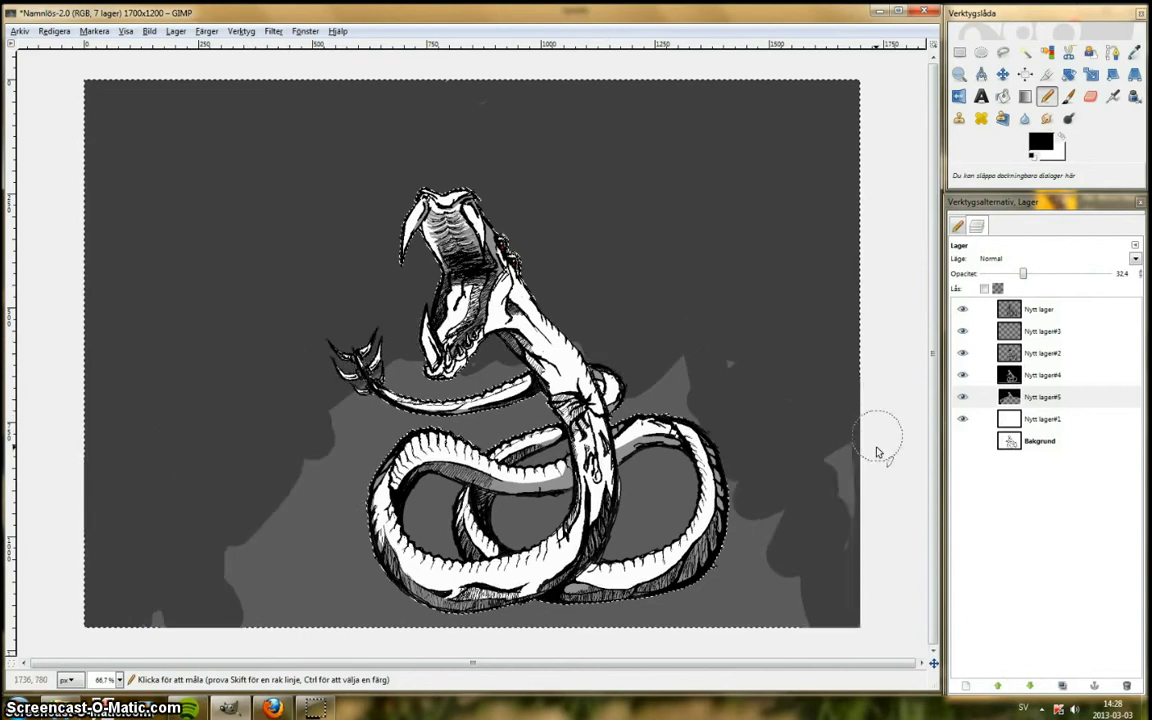
Step: Try the landscape layer at opacity 15.4 and undo the background changes back to the hill outline
{"action": "left_click", "coordinate": [1010, 375]}
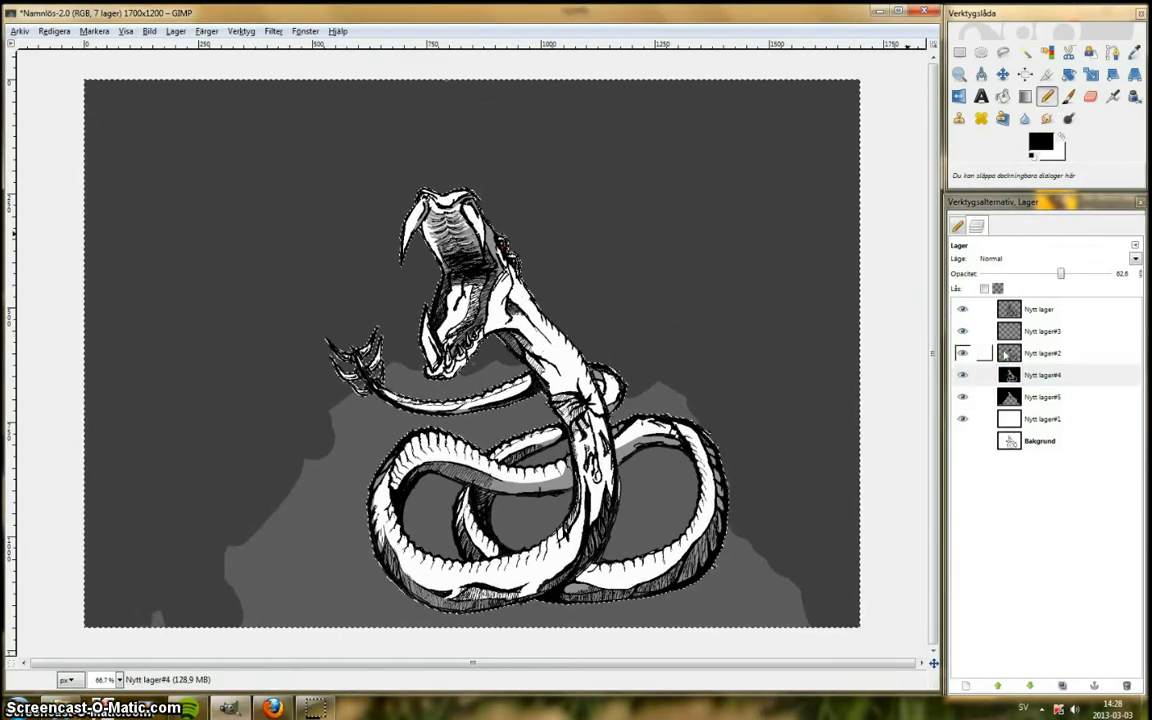
{"action": "left_click", "coordinate": [1014, 419]}
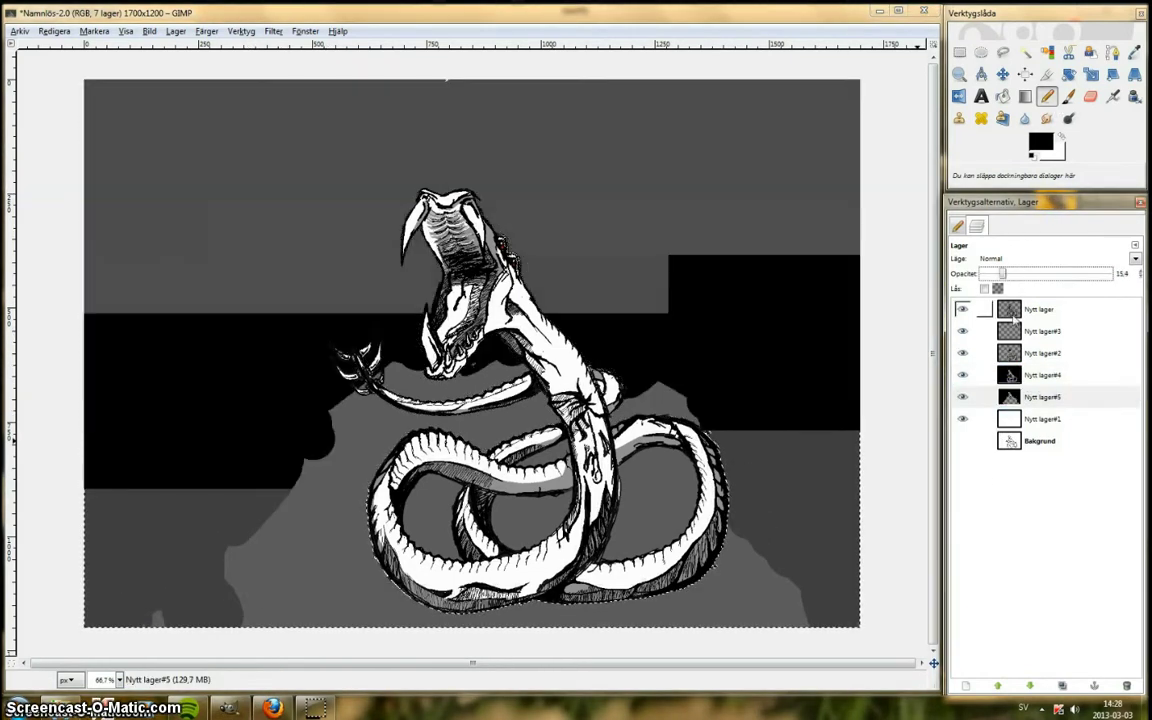
{"action": "left_click_drag", "start_coordinate": [740, 450], "coordinate": [309, 545]}
{"action": "key", "text": "ctrl+z"}
{"action": "key", "text": "ctrl+z"}
{"action": "key", "text": "ctrl+z"}
{"action": "key", "text": "ctrl+z"}
{"action": "key", "text": "ctrl+z"}
{"action": "key", "text": "ctrl+z"}
{"action": "key", "text": "ctrl+z"}
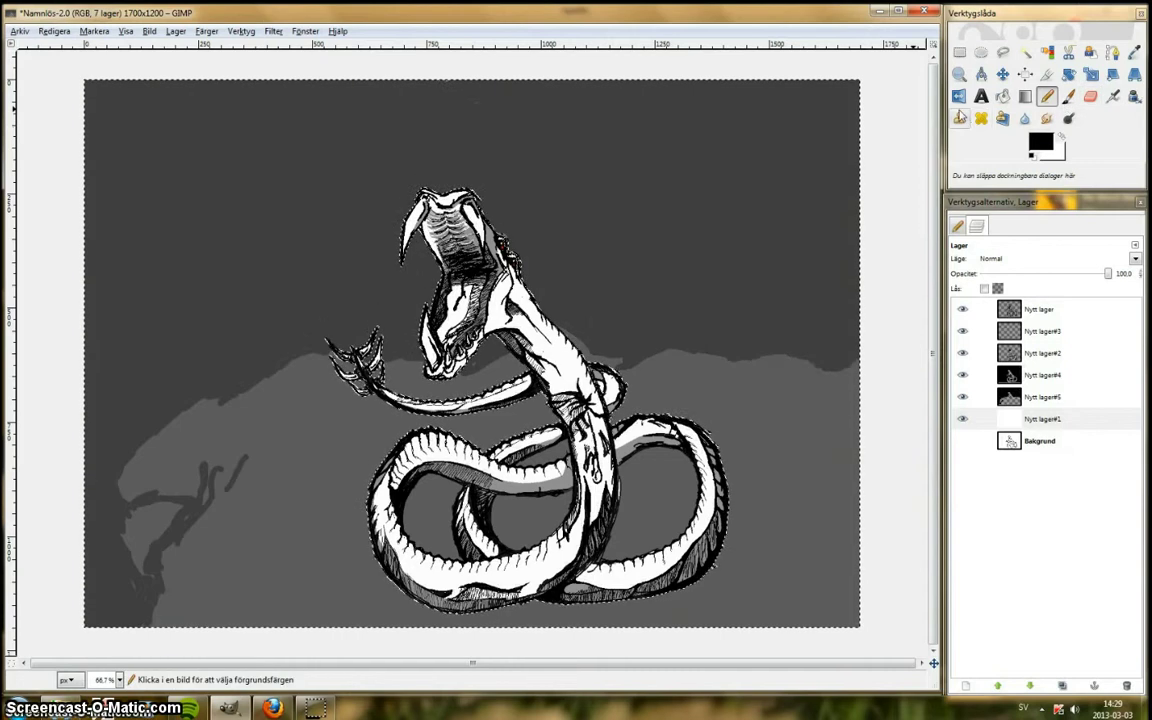
Step: Erase the remaining hill outline, tree shape and black edge patch from layer Nytt lager#5
{"action": "double_click", "coordinate": [1090, 96]}
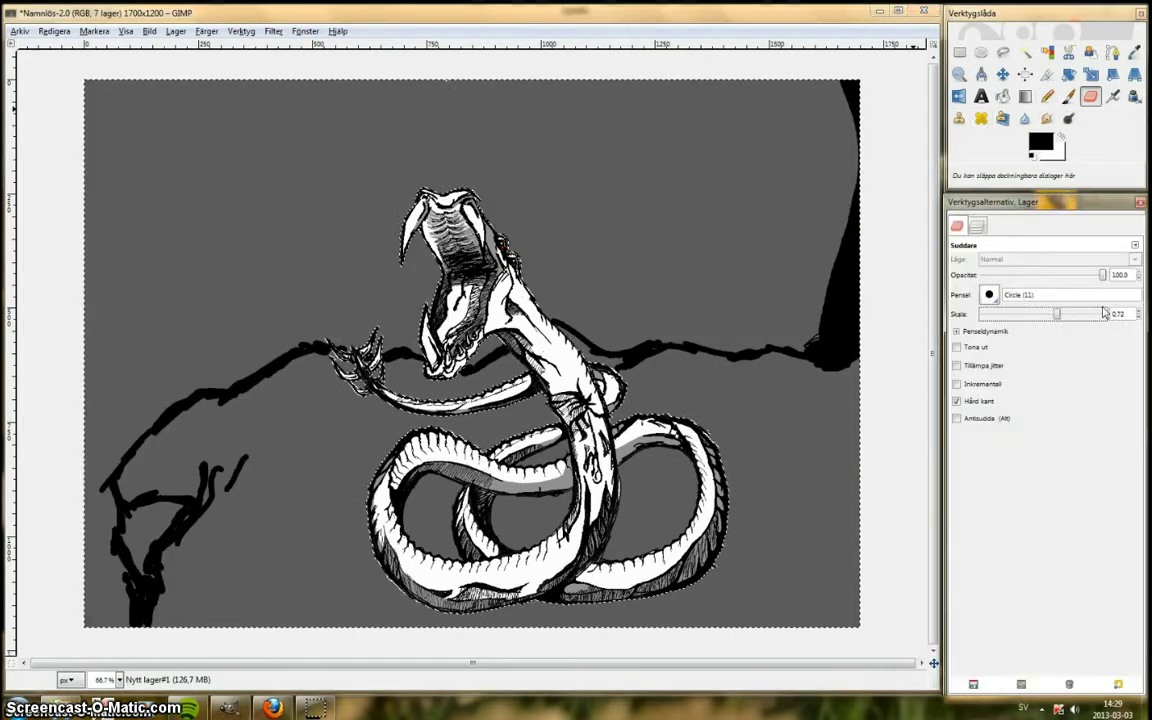
{"action": "left_click", "coordinate": [977, 226]}
{"action": "left_click", "coordinate": [1009, 403]}
{"action": "mouse_move", "coordinate": [850, 95]}
{"action": "left_mouse_down"}
{"action": "mouse_move", "coordinate": [792, 345]}
{"action": "mouse_move", "coordinate": [396, 352]}
{"action": "mouse_move", "coordinate": [142, 606]}
{"action": "left_mouse_up"}
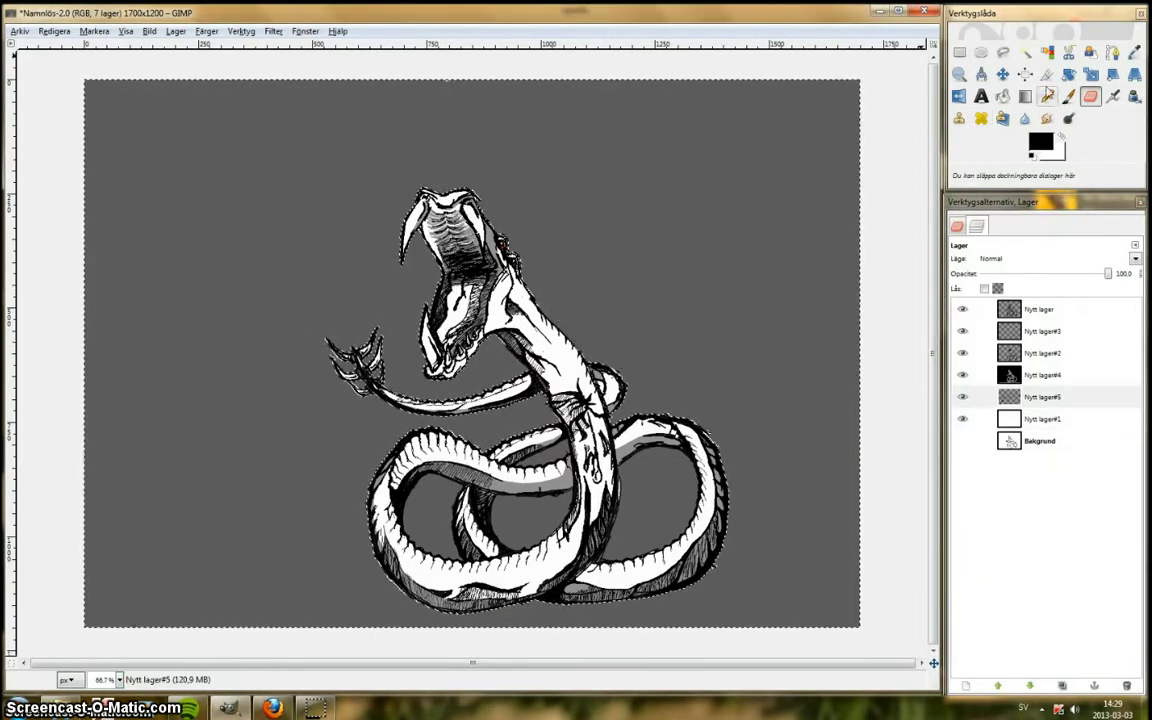
Step: Activate the Pencil with the Circle (11) brush and set its scale to 1.37
{"action": "double_click", "coordinate": [1047, 96]}
{"action": "left_click", "coordinate": [1135, 245]}
{"action": "left_click", "coordinate": [1015, 280]}
{"action": "left_click", "coordinate": [1135, 228]}
{"action": "mouse_move", "coordinate": [1068, 249]}
{"action": "left_click", "coordinate": [912, 251]}
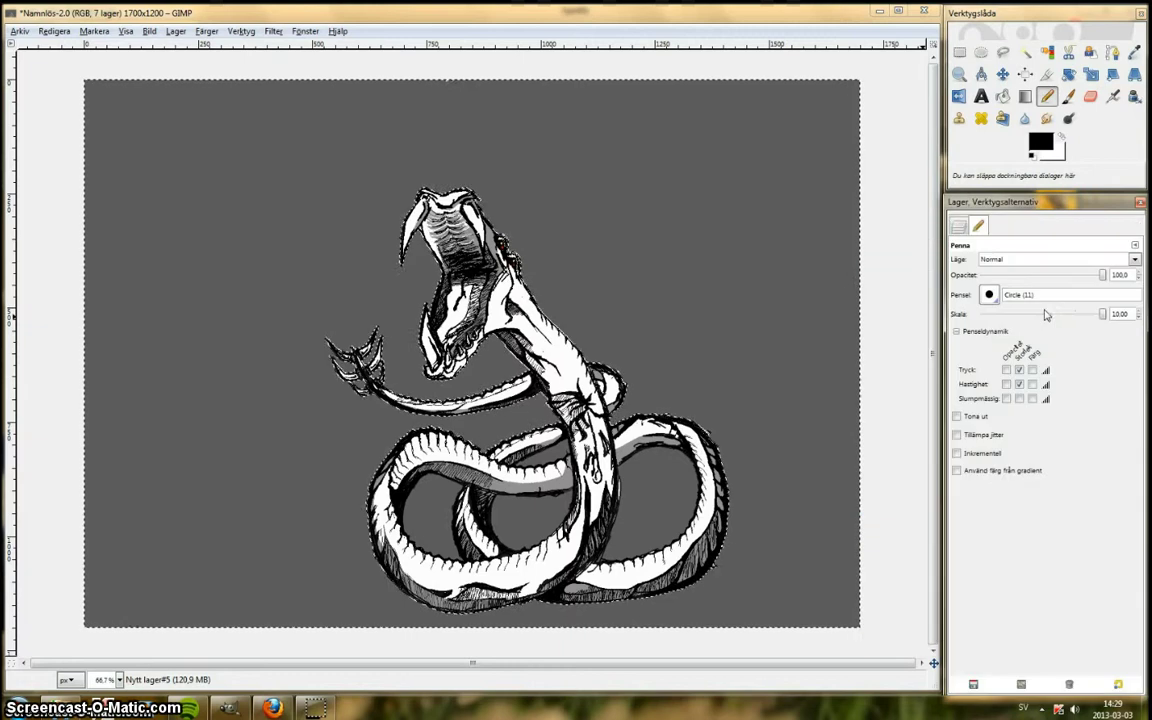
{"action": "left_click_drag", "start_coordinate": [1102, 314], "coordinate": [1068, 314]}
Step: Try sweeping curved black pencil strokes circling the serpent across the grey background
{"action": "mouse_move", "coordinate": [755, 510]}
{"action": "left_mouse_down"}
{"action": "mouse_move", "coordinate": [780, 351]}
{"action": "mouse_move", "coordinate": [742, 496]}
{"action": "left_mouse_up"}
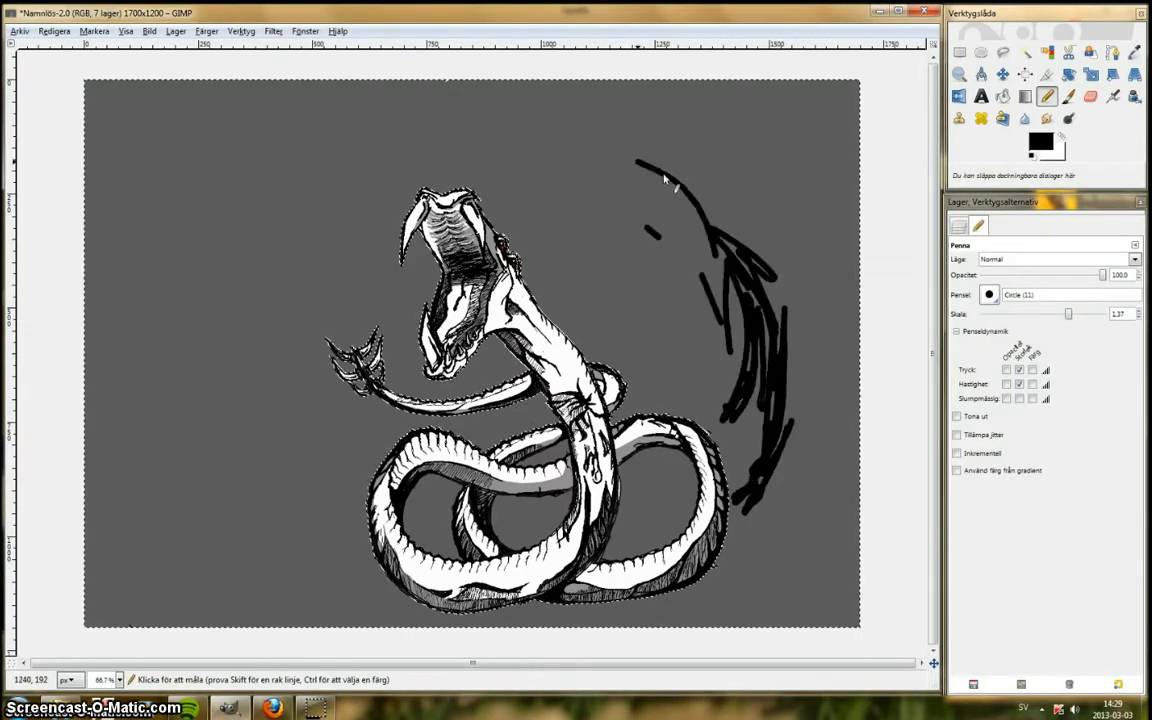
{"action": "mouse_move", "coordinate": [664, 178]}
{"action": "left_mouse_down"}
{"action": "mouse_move", "coordinate": [600, 147]}
{"action": "mouse_move", "coordinate": [275, 470]}
{"action": "mouse_move", "coordinate": [232, 403]}
{"action": "mouse_move", "coordinate": [196, 493]}
{"action": "mouse_move", "coordinate": [266, 250]}
{"action": "mouse_move", "coordinate": [208, 541]}
{"action": "mouse_move", "coordinate": [303, 551]}
{"action": "left_mouse_up"}
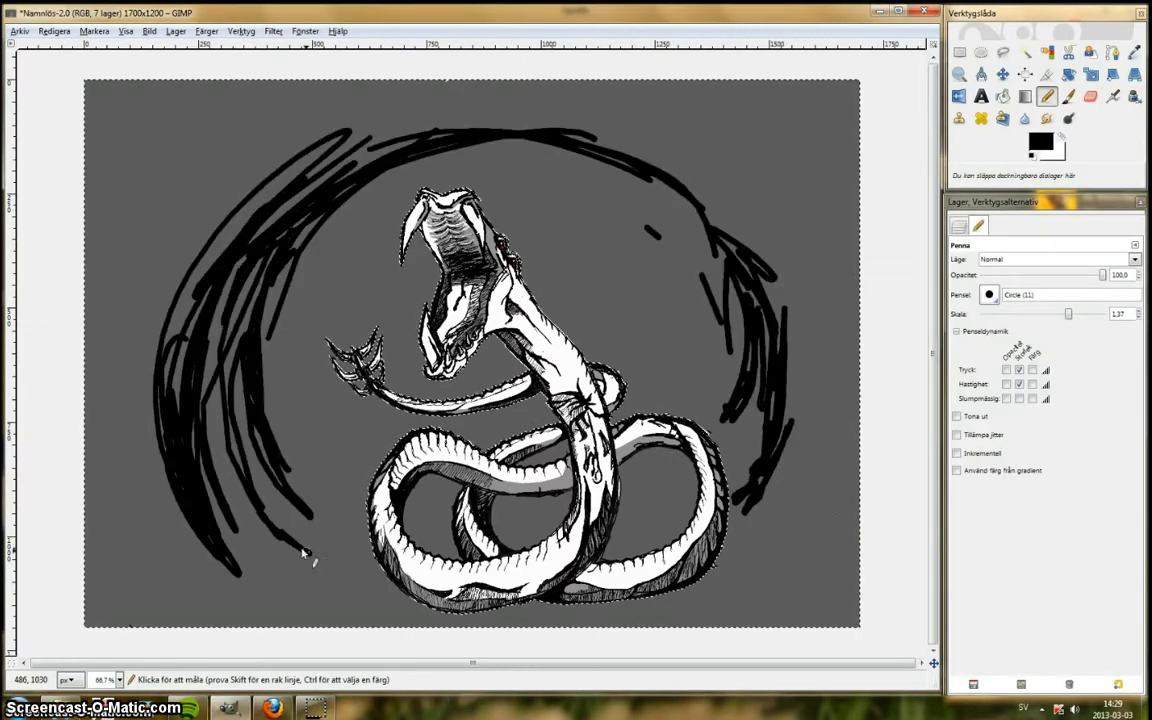
{"action": "left_click_drag", "start_coordinate": [538, 182], "coordinate": [318, 462]}
{"action": "mouse_move", "coordinate": [338, 385]}
{"action": "left_mouse_down"}
{"action": "mouse_move", "coordinate": [310, 340]}
{"action": "mouse_move", "coordinate": [360, 350]}
{"action": "mouse_move", "coordinate": [420, 386]}
{"action": "mouse_move", "coordinate": [430, 345]}
{"action": "left_mouse_up"}
{"action": "left_click_drag", "start_coordinate": [168, 560], "coordinate": [287, 615]}
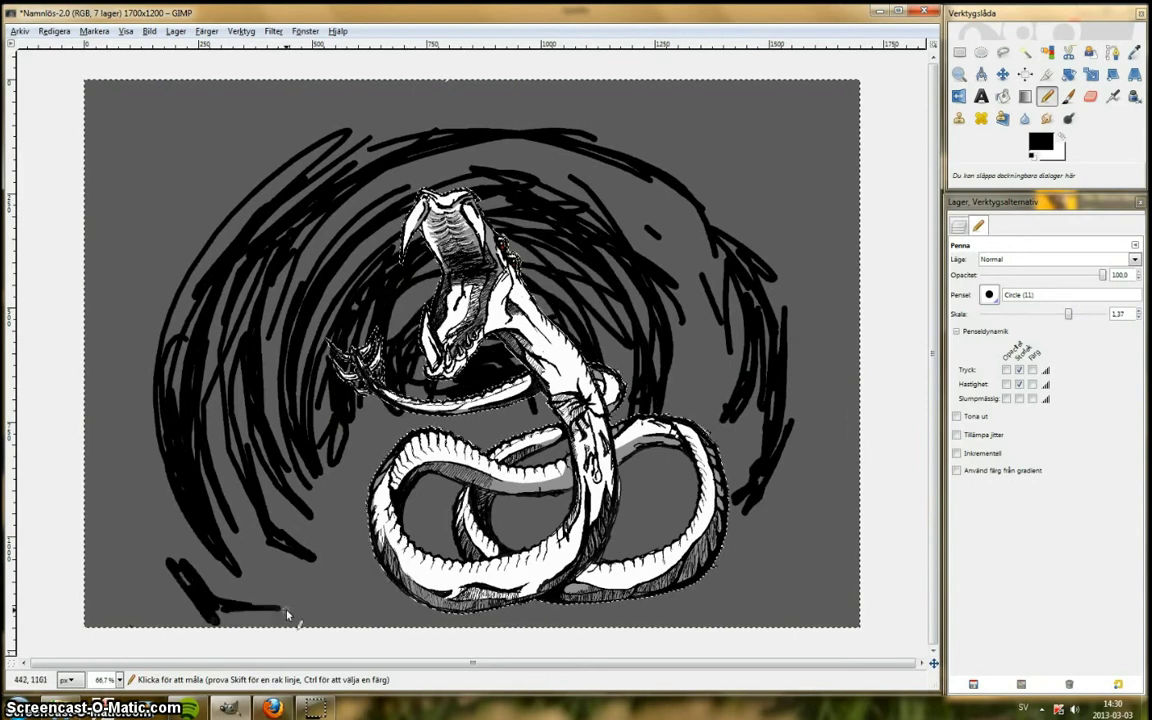
{"action": "mouse_move", "coordinate": [127, 462]}
{"action": "left_mouse_down"}
{"action": "mouse_move", "coordinate": [188, 602]}
{"action": "mouse_move", "coordinate": [275, 93]}
{"action": "mouse_move", "coordinate": [373, 144]}
{"action": "left_mouse_up"}
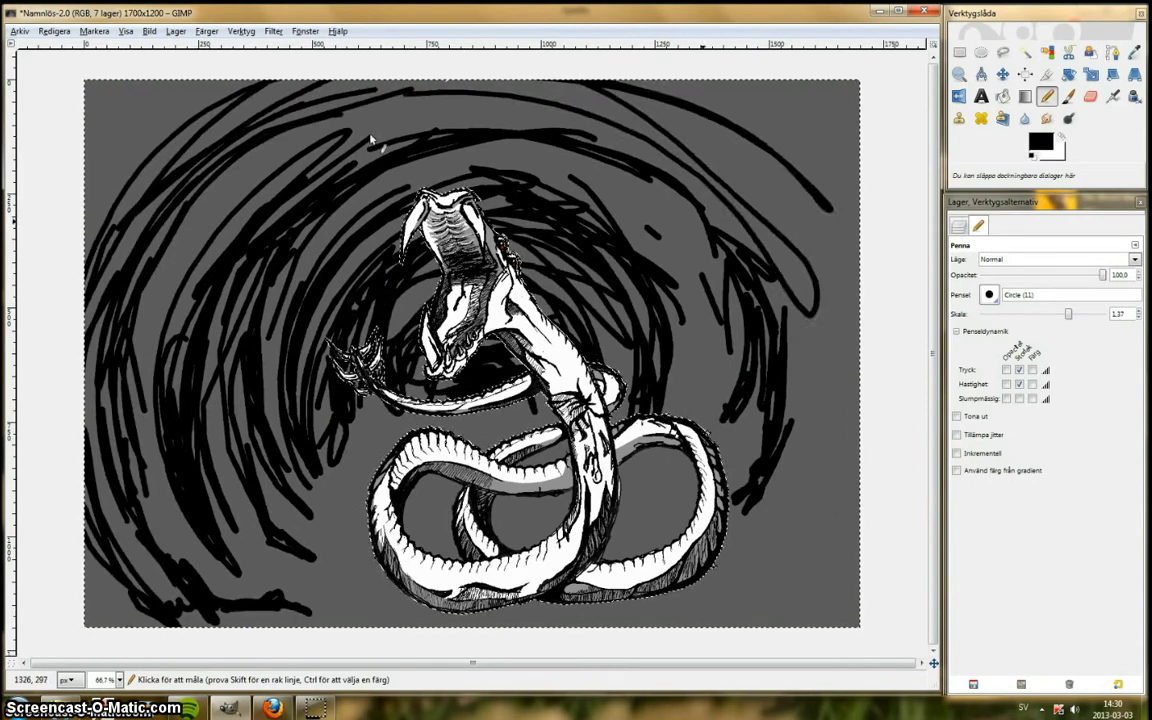
Step: Undo all of the swirling background strokes around the serpent
{"action": "key", "text": "ctrl+z"}
{"action": "key", "text": "ctrl+z"}
{"action": "key", "text": "ctrl+z"}
{"action": "key", "text": "ctrl+z"}
{"action": "key", "text": "ctrl+z"}
{"action": "key", "text": "ctrl+z"}
{"action": "key", "text": "ctrl+z"}
{"action": "key", "text": "ctrl+z"}
{"action": "key", "text": "ctrl+z"}
{"action": "key", "text": "ctrl+z"}
{"action": "key", "text": "ctrl+z"}
{"action": "key", "text": "ctrl+z"}
{"action": "key", "text": "ctrl+z"}
{"action": "key", "text": "ctrl+z"}
Step: Paint a rough black ground shadow beneath the coils, reaching toward the canvas's lower-right corner
{"action": "mouse_move", "coordinate": [818, 609]}
{"action": "left_mouse_down"}
{"action": "mouse_move", "coordinate": [642, 604]}
{"action": "mouse_move", "coordinate": [705, 590]}
{"action": "left_mouse_up"}
{"action": "left_click_drag", "start_coordinate": [443, 551], "coordinate": [384, 617]}
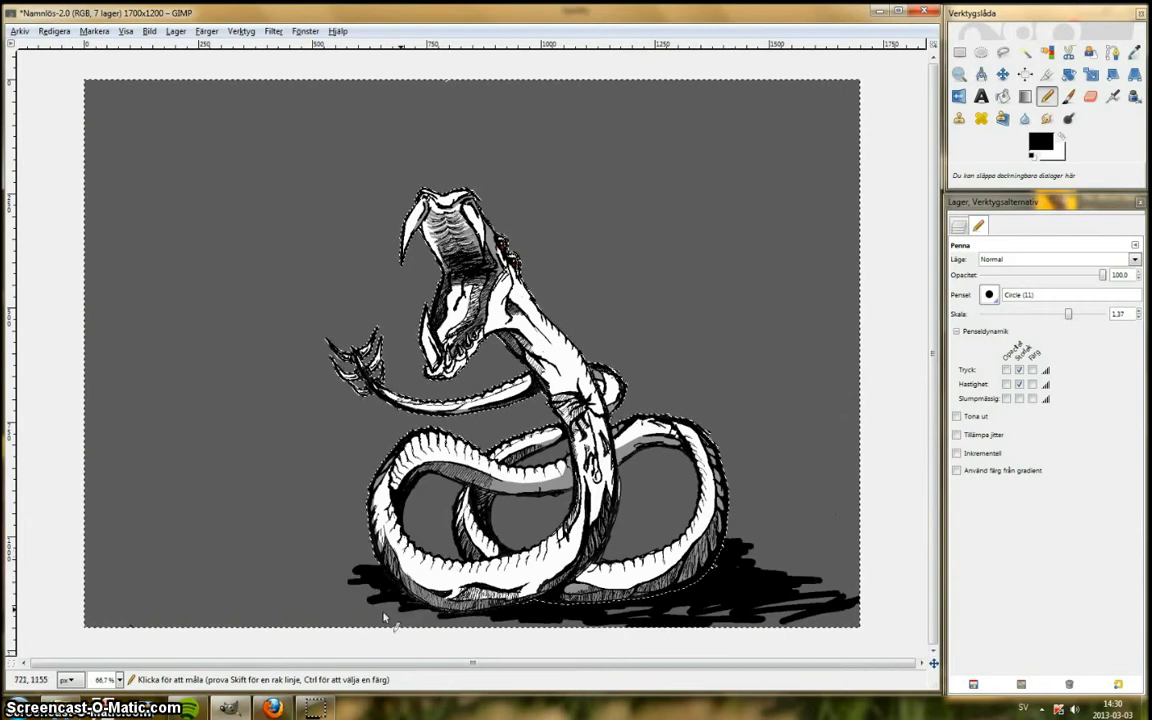
Step: Add the openings between the coils to the background selection using layer Nytt lager, with the pencil at scale 0.15 for closing outline gaps
{"action": "left_click", "coordinate": [1027, 53]}
{"action": "left_click", "coordinate": [959, 226]}
{"action": "left_click", "coordinate": [1039, 309]}
{"action": "left_click", "coordinate": [658, 505], "text": "shift"}
{"action": "left_click", "coordinate": [1047, 96]}
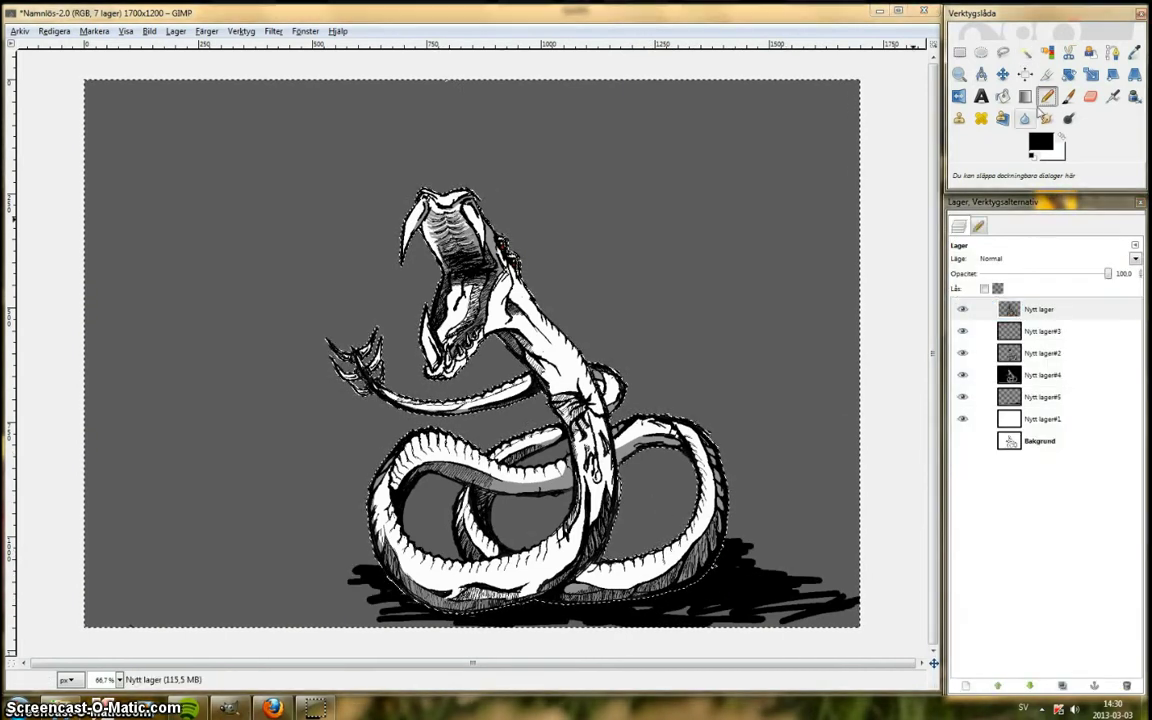
{"action": "scroll", "coordinate": [563, 529], "scroll_direction": "up", "scroll_amount": 4}
{"action": "scroll", "coordinate": [596, 347], "scroll_direction": "up", "scroll_amount": 1}
{"action": "double_click", "coordinate": [1046, 100]}
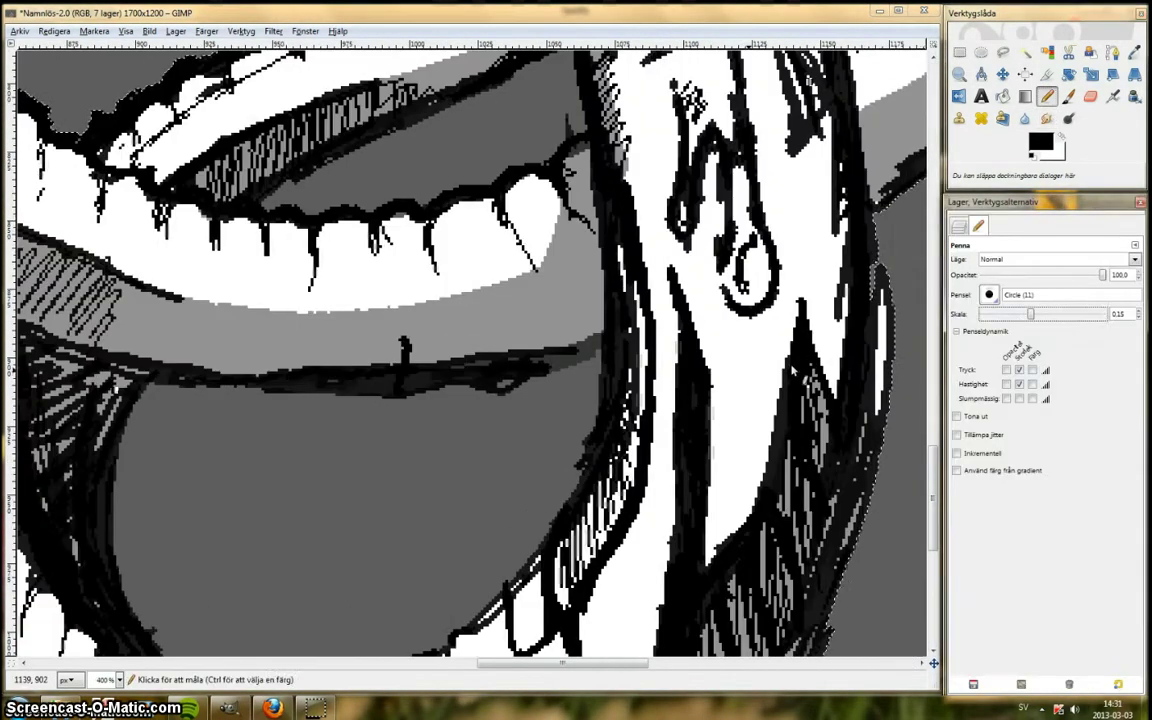
{"action": "left_click", "coordinate": [1025, 52]}
{"action": "scroll", "coordinate": [596, 310], "scroll_direction": "down", "scroll_amount": 2}
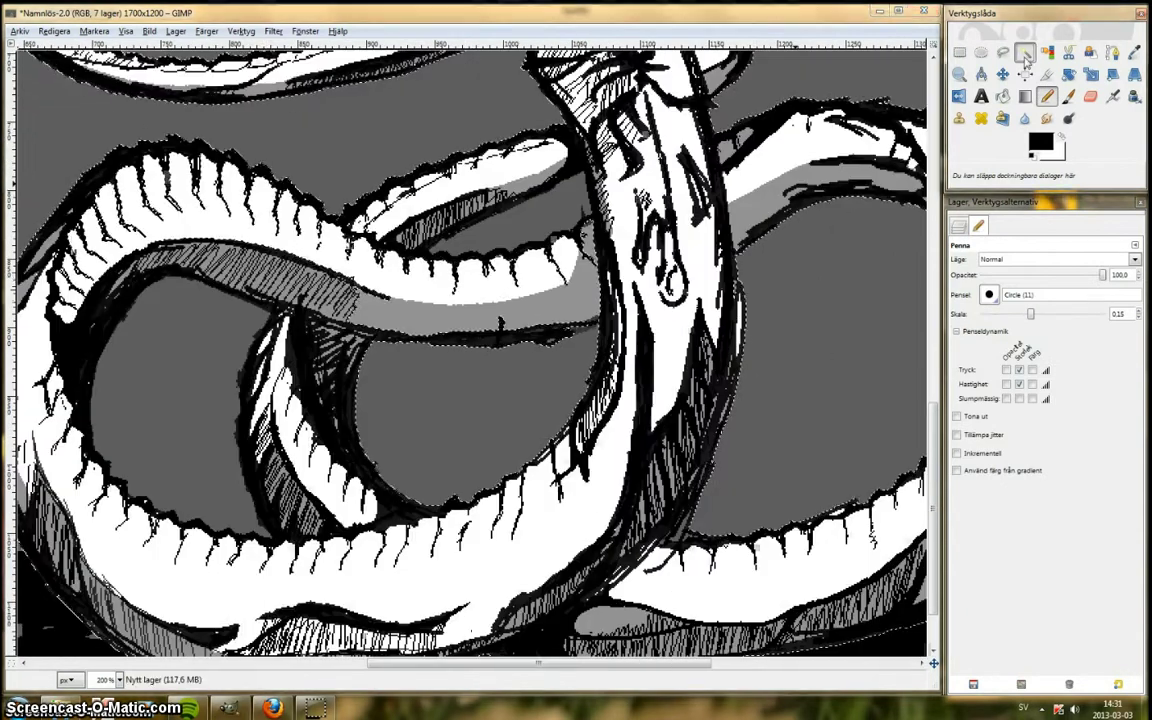
{"action": "scroll", "coordinate": [500, 322], "scroll_direction": "down", "scroll_amount": 5}
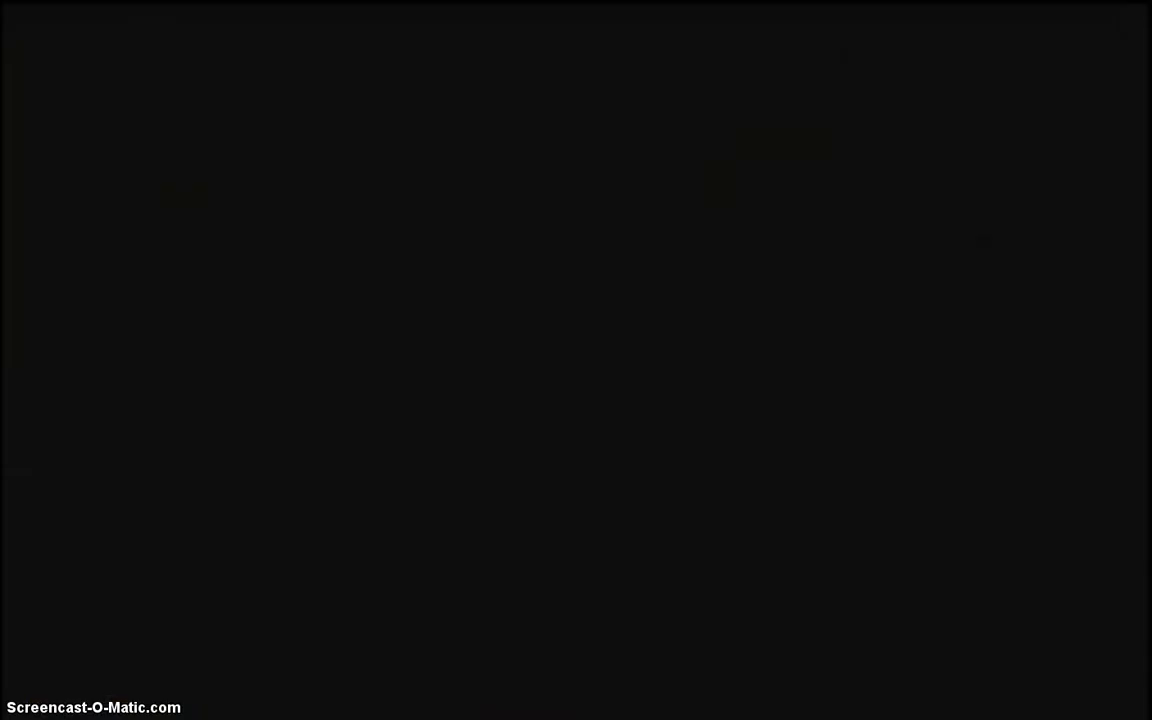
Step: Start playback of the current Avicii track in Spotify and return to GIMP
{"action": "left_click", "coordinate": [37, 680]}
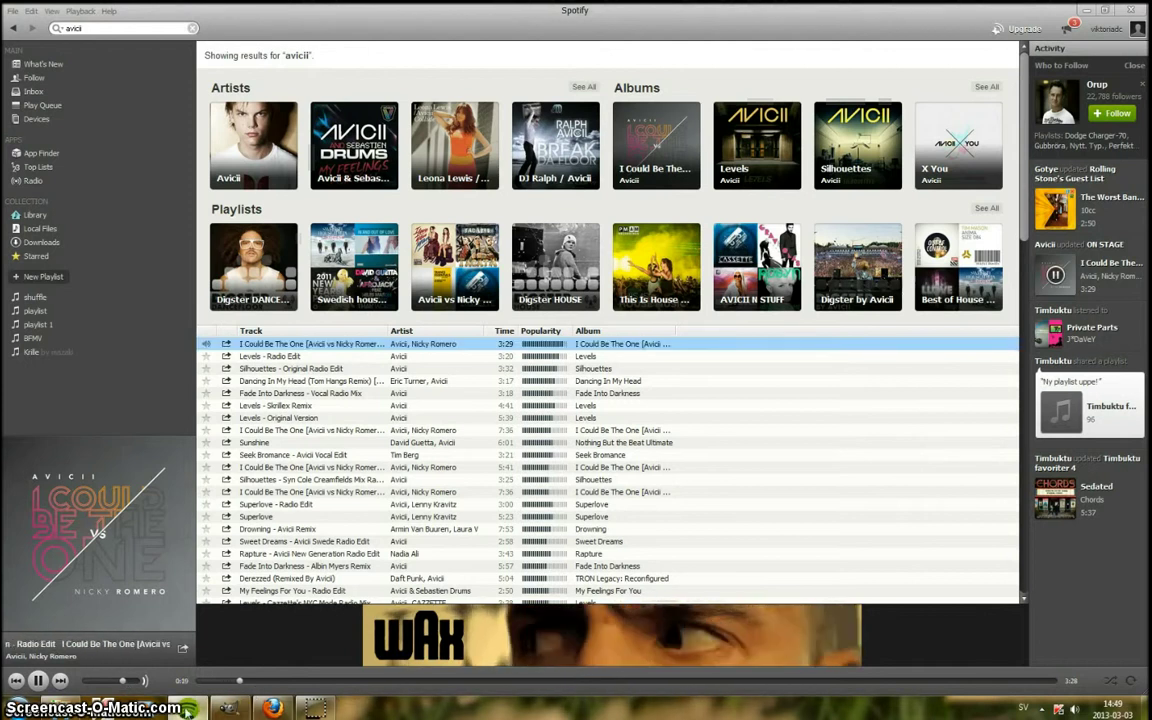
{"action": "left_click", "coordinate": [1088, 10]}
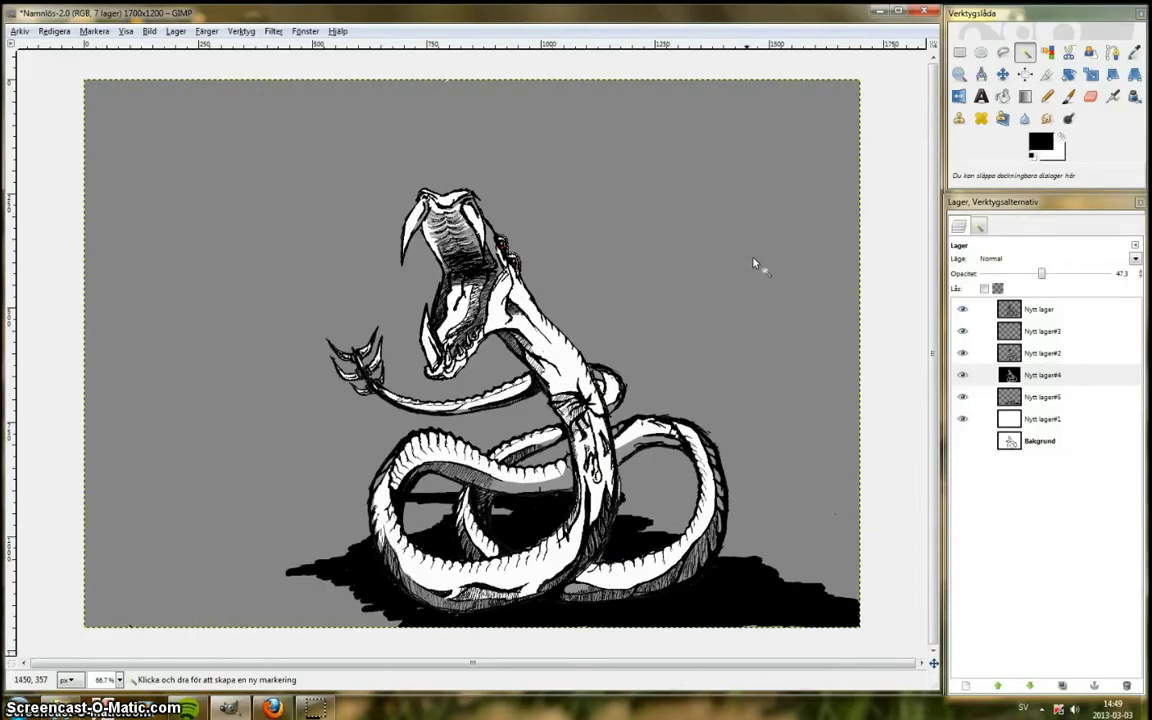
Step: Raise the opacity of background layer Nytt lager#4 to about 73.6
{"action": "left_click", "coordinate": [1079, 274]}
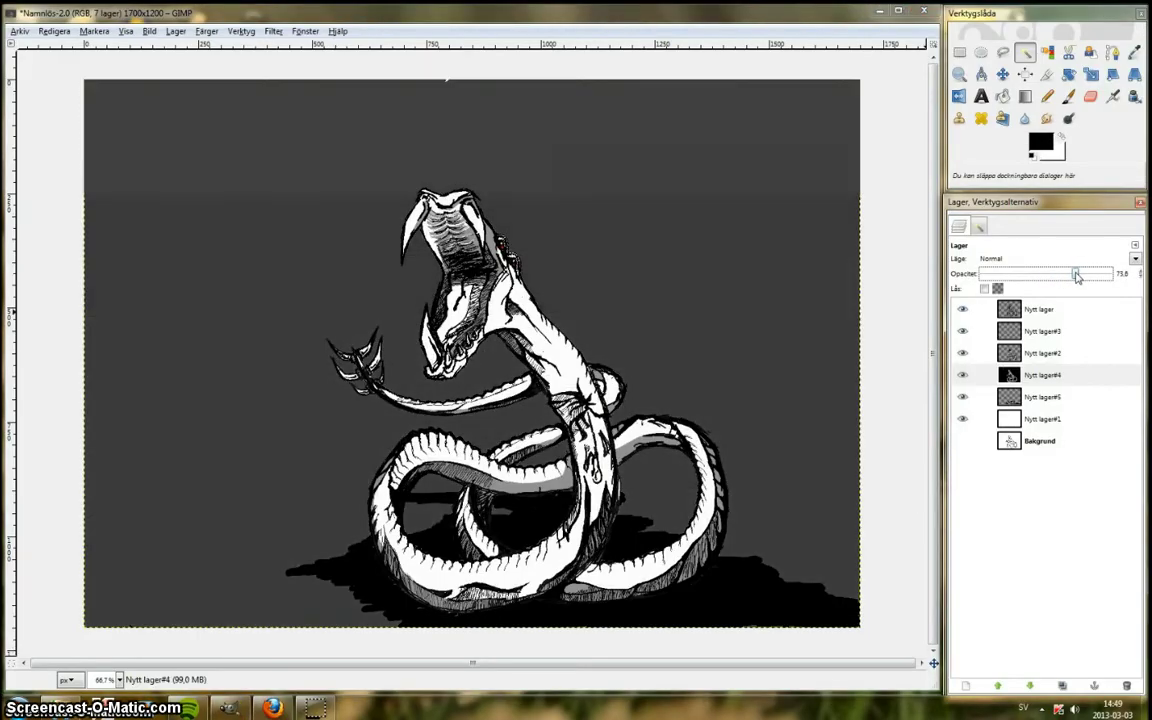
Step: Rework the jaw-corner and tongue crease lines on layer Nytt lager with the pencil at scale 0.17, thinning the crease with the eraser
{"action": "scroll", "coordinate": [515, 275], "scroll_direction": "up", "scroll_amount": 4}
{"action": "left_click", "coordinate": [1010, 309]}
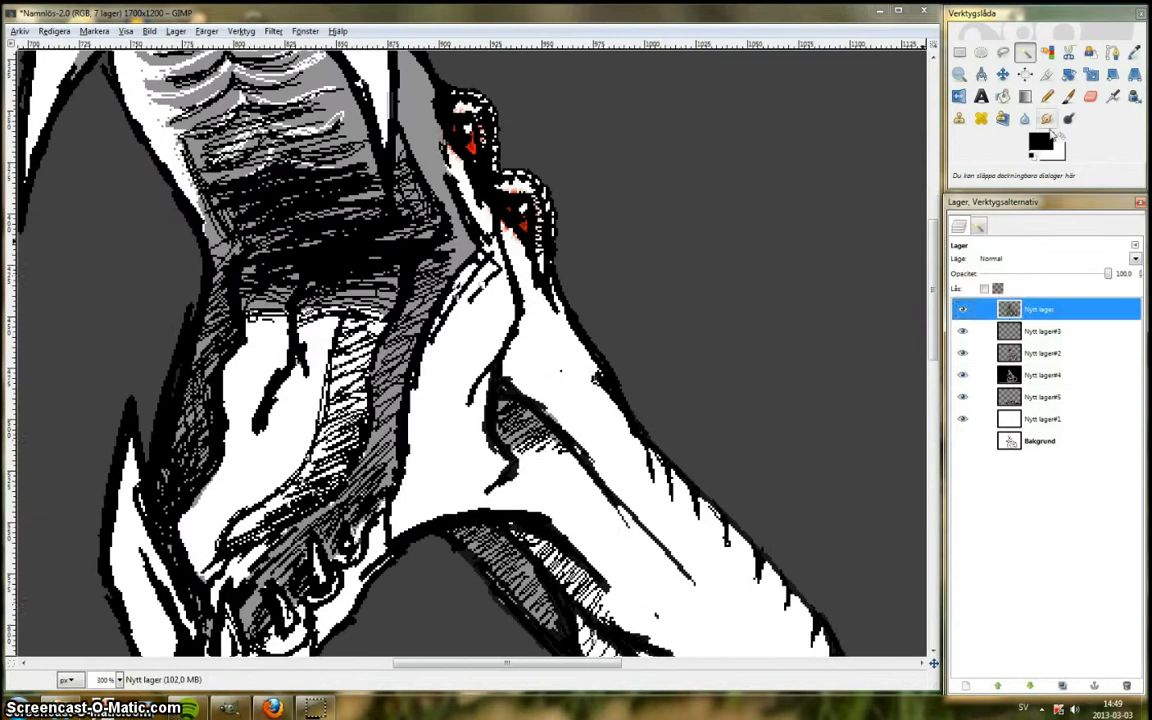
{"action": "left_click", "coordinate": [1047, 97]}
{"action": "left_click", "coordinate": [981, 228]}
{"action": "left_click_drag", "start_coordinate": [1014, 311], "coordinate": [1007, 312]}
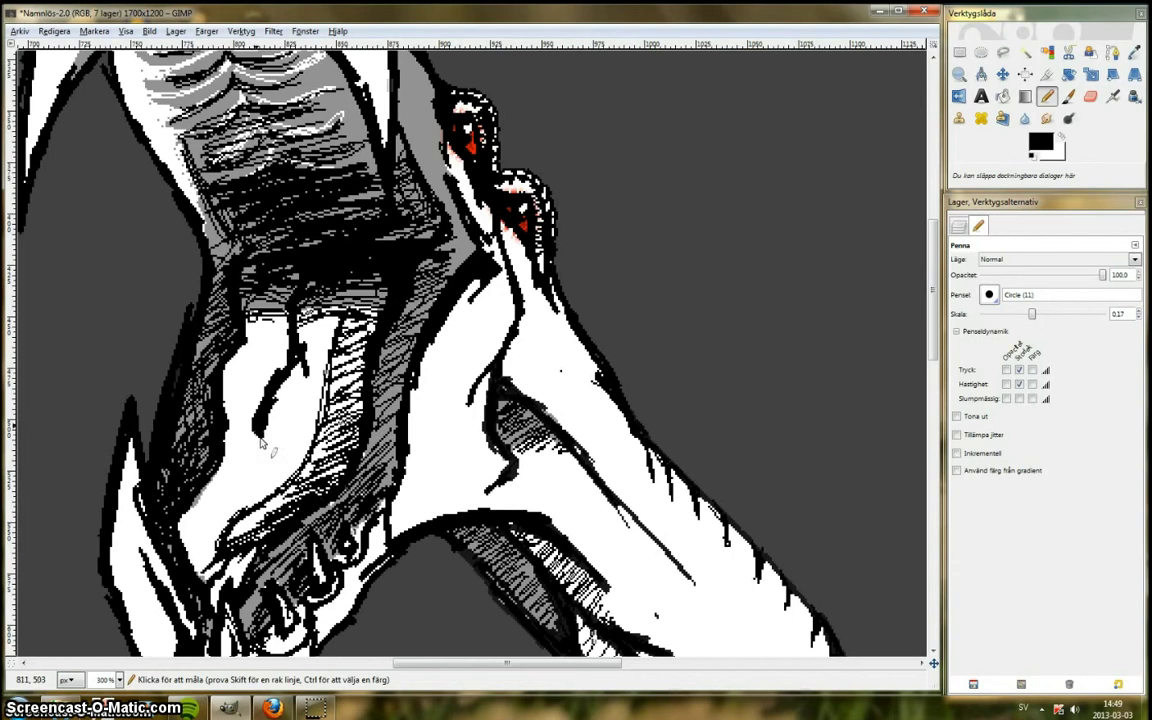
{"action": "left_click", "coordinate": [1090, 96]}
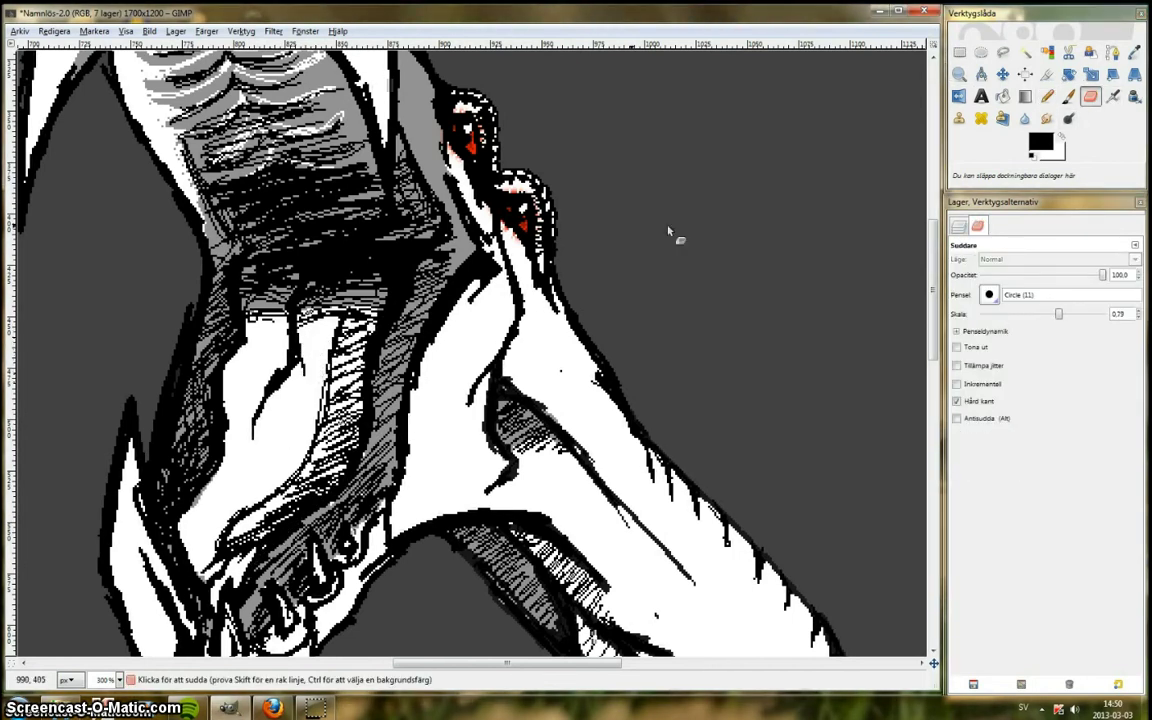
Step: Draw a row of curved black fold lines down the neck below the eyes with the pencil at scale 0.17
{"action": "key", "text": "n"}
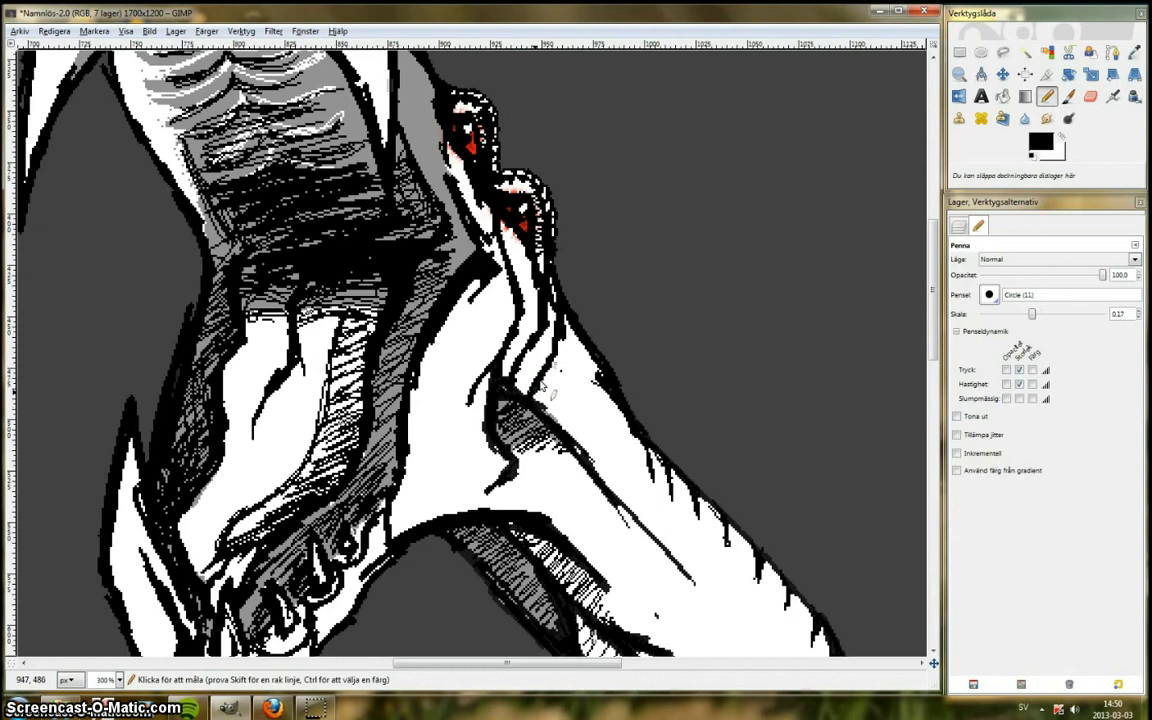
{"action": "left_click_drag", "start_coordinate": [552, 416], "coordinate": [574, 408]}
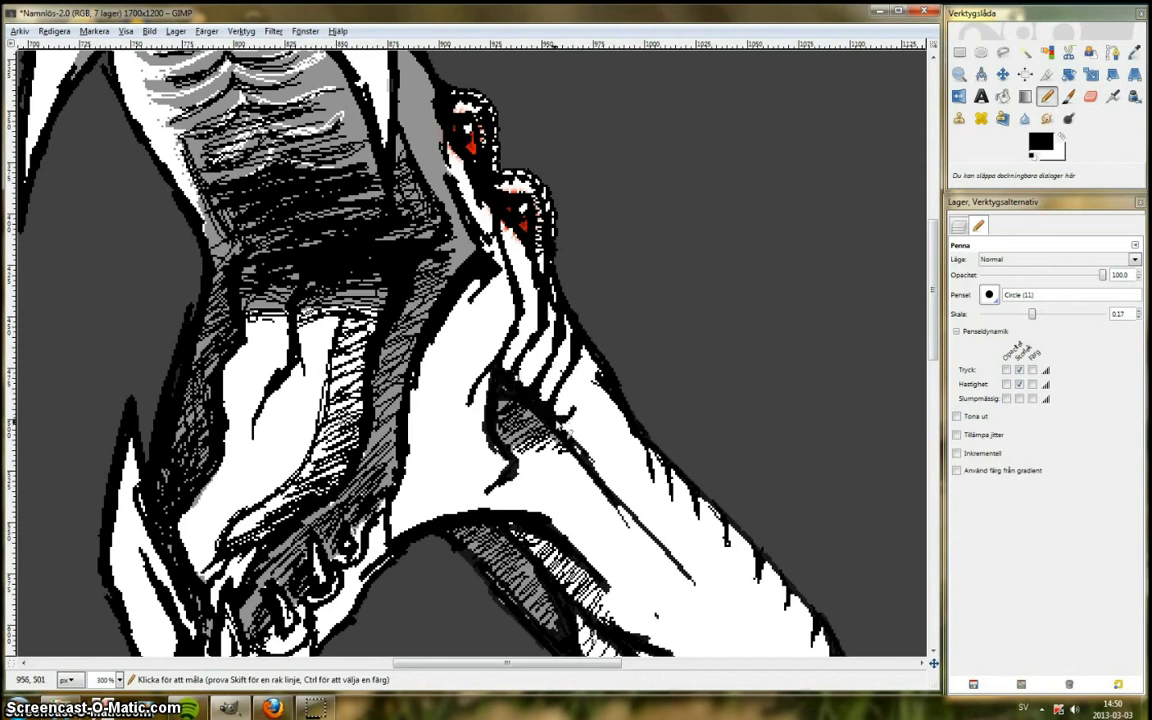
{"action": "scroll", "coordinate": [730, 324], "scroll_direction": "down", "scroll_amount": 1}
{"action": "scroll", "coordinate": [697, 341], "scroll_direction": "up", "scroll_amount": 1}
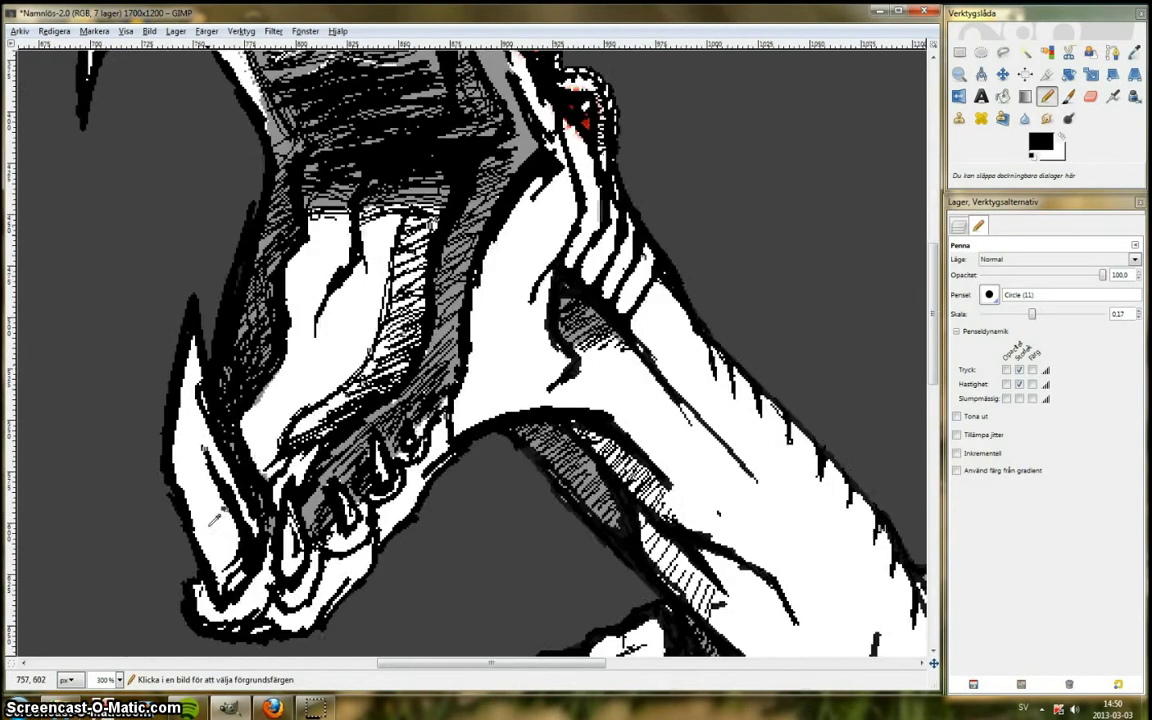
Step: Add fine detail lines to the lower gums and wrinkles to the upper lip with the pencil at scale 0.04
{"action": "scroll", "coordinate": [221, 458], "scroll_direction": "up", "scroll_amount": 1}
{"action": "left_click_drag", "start_coordinate": [372, 408], "coordinate": [378, 442]}
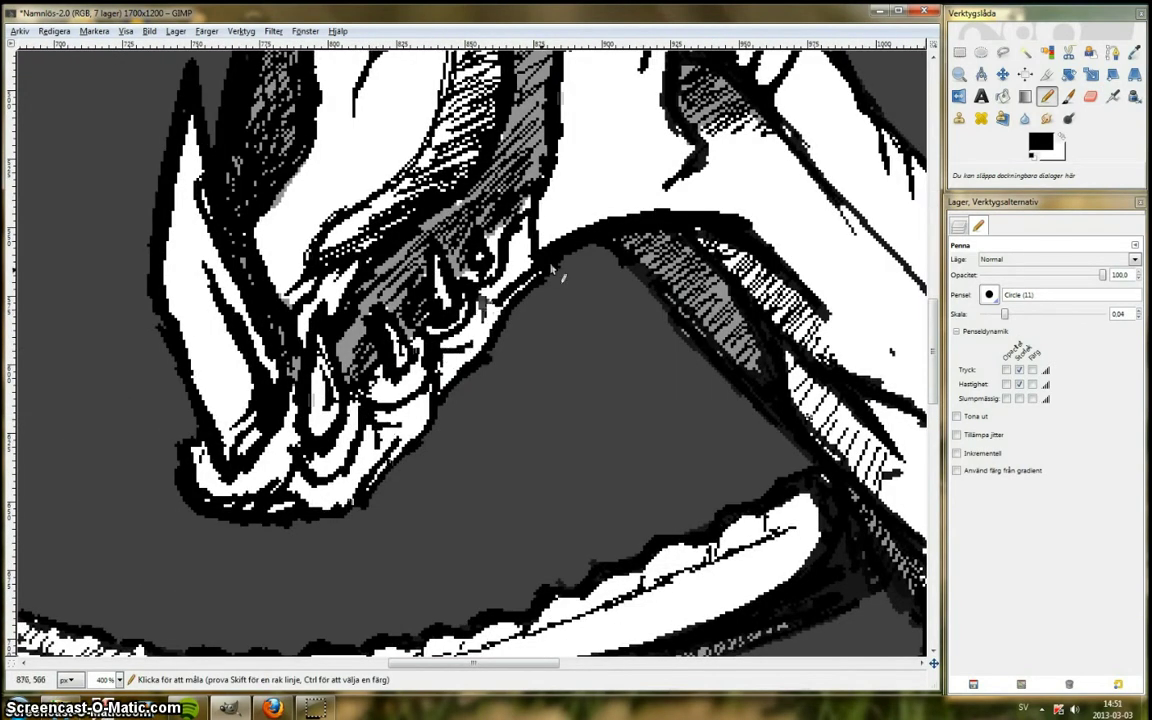
{"action": "scroll", "coordinate": [303, 440], "scroll_direction": "up", "scroll_amount": 5}
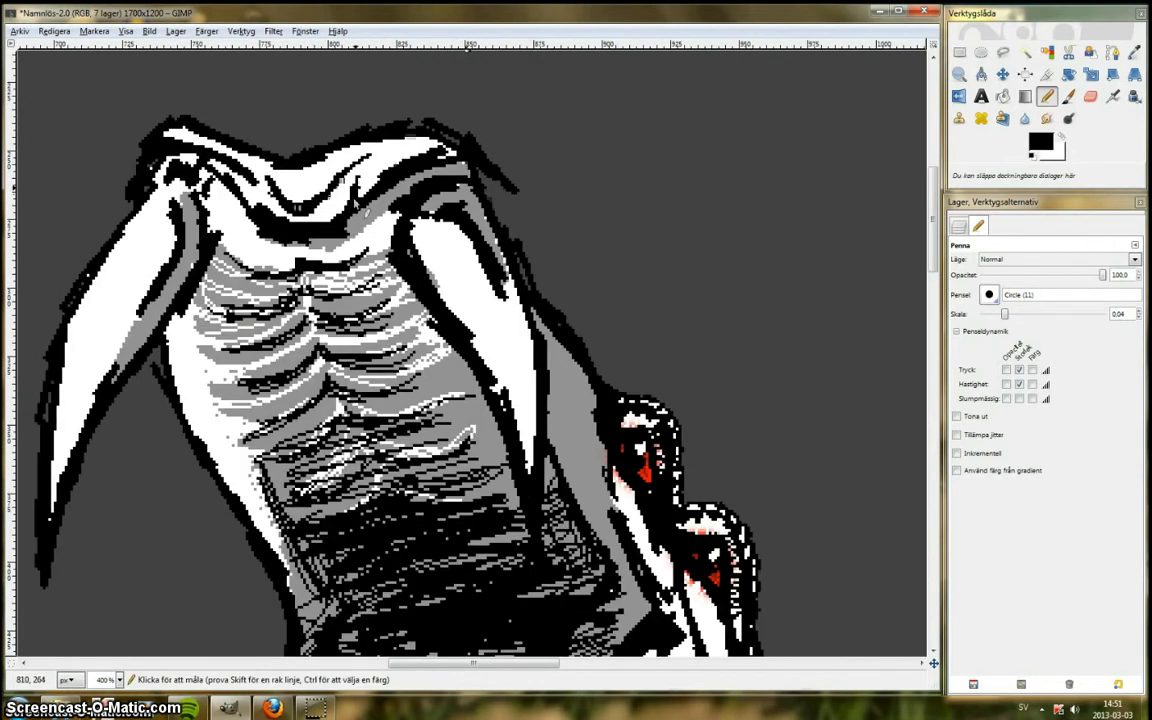
{"action": "left_click_drag", "start_coordinate": [342, 147], "coordinate": [324, 170]}
{"action": "left_click_drag", "start_coordinate": [226, 167], "coordinate": [241, 194]}
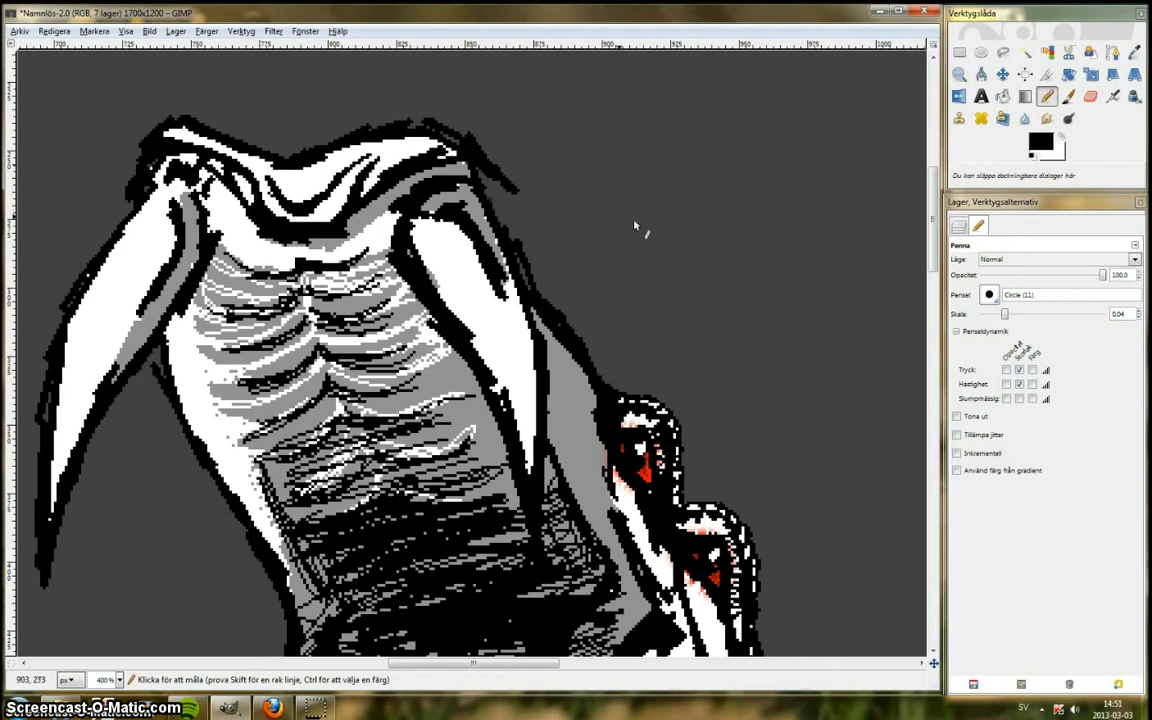
Step: Erase the grey shading from both upper fangs on layer Nytt lager#2
{"action": "left_click", "coordinate": [1091, 97]}
{"action": "left_click", "coordinate": [959, 227]}
{"action": "left_click", "coordinate": [1041, 353]}
{"action": "left_click", "coordinate": [962, 353]}
{"action": "left_click", "coordinate": [962, 353]}
{"action": "left_click_drag", "start_coordinate": [466, 188], "coordinate": [505, 278]}
{"action": "left_click_drag", "start_coordinate": [189, 208], "coordinate": [128, 350]}
Step: Draw black contour lines at the bases of both upper fangs on layer Nytt lager with the pencil
{"action": "left_click", "coordinate": [1047, 97]}
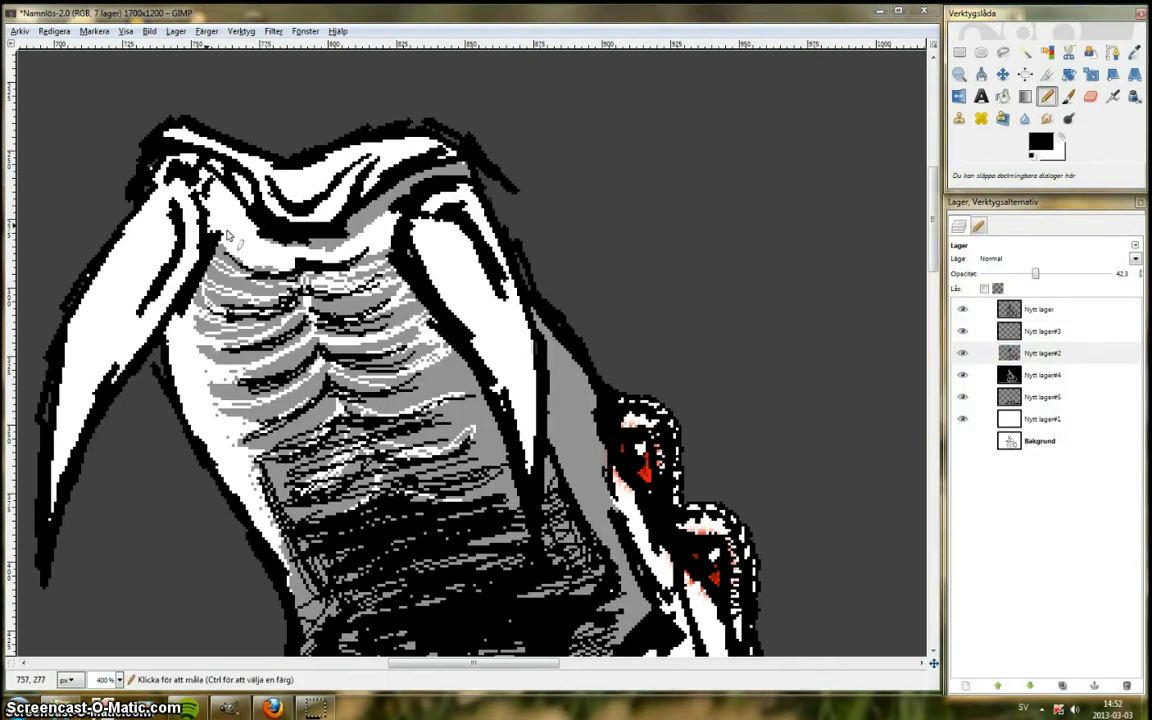
{"action": "left_click", "coordinate": [1040, 309]}
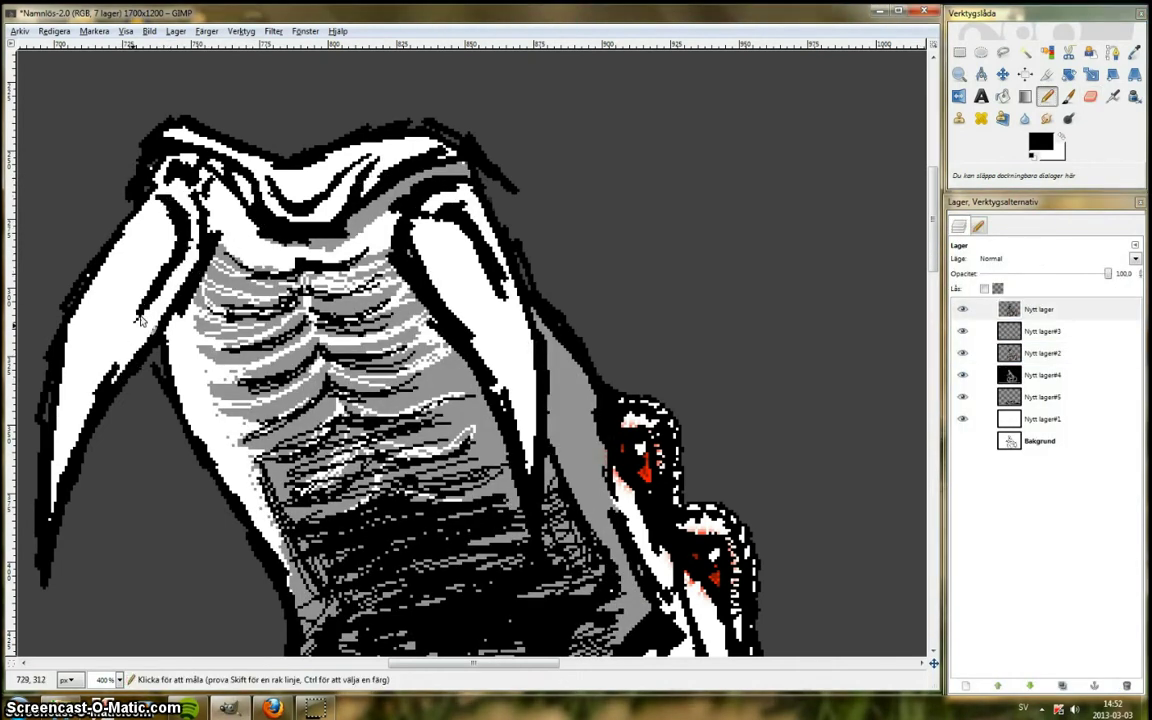
{"action": "left_click_drag", "start_coordinate": [424, 219], "coordinate": [444, 247]}
{"action": "scroll", "coordinate": [550, 265], "scroll_direction": "down", "scroll_amount": 5}
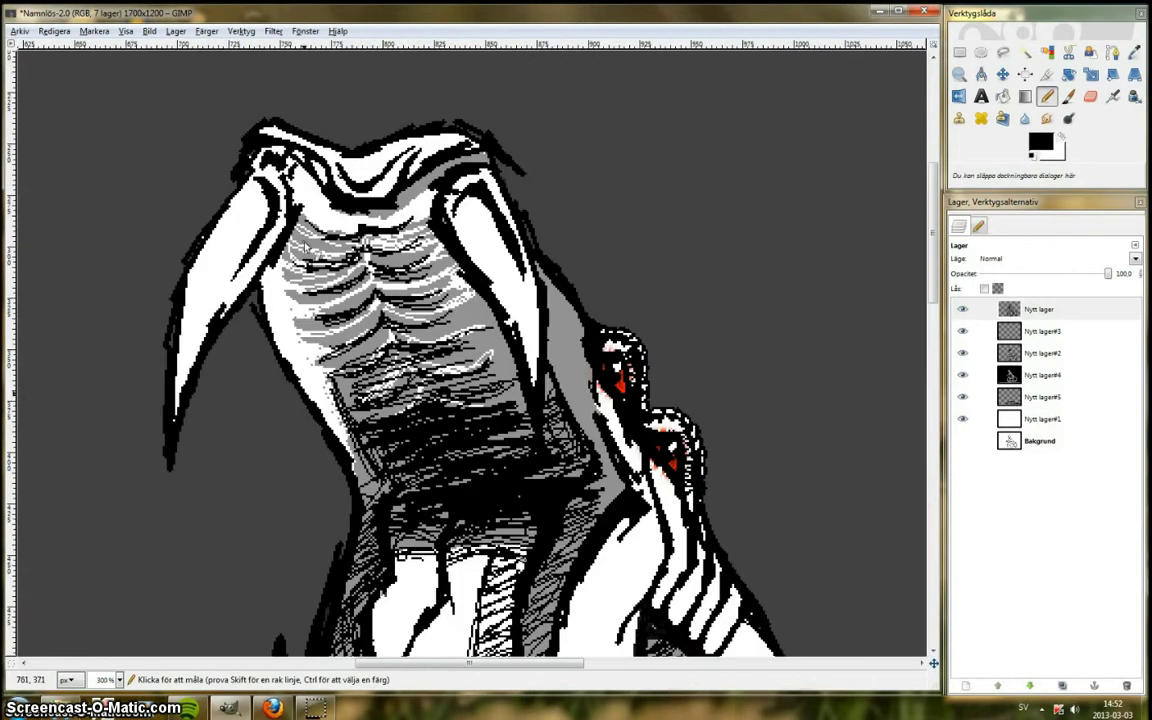
Step: Switch to Spotify, play "She Wolf (Falling to Pieces)" from the shuffle playlist, and return to GIMP
{"action": "key", "text": "alt+Tab"}
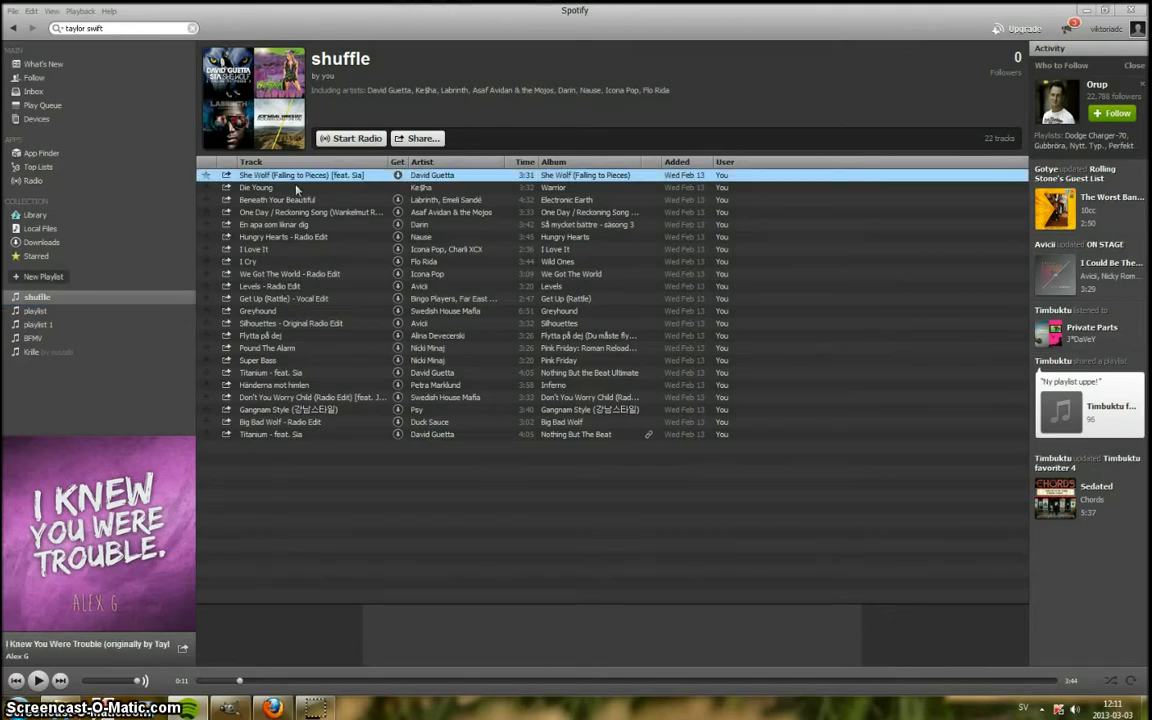
{"action": "double_click", "coordinate": [276, 177]}
{"action": "key", "text": "alt+Tab"}
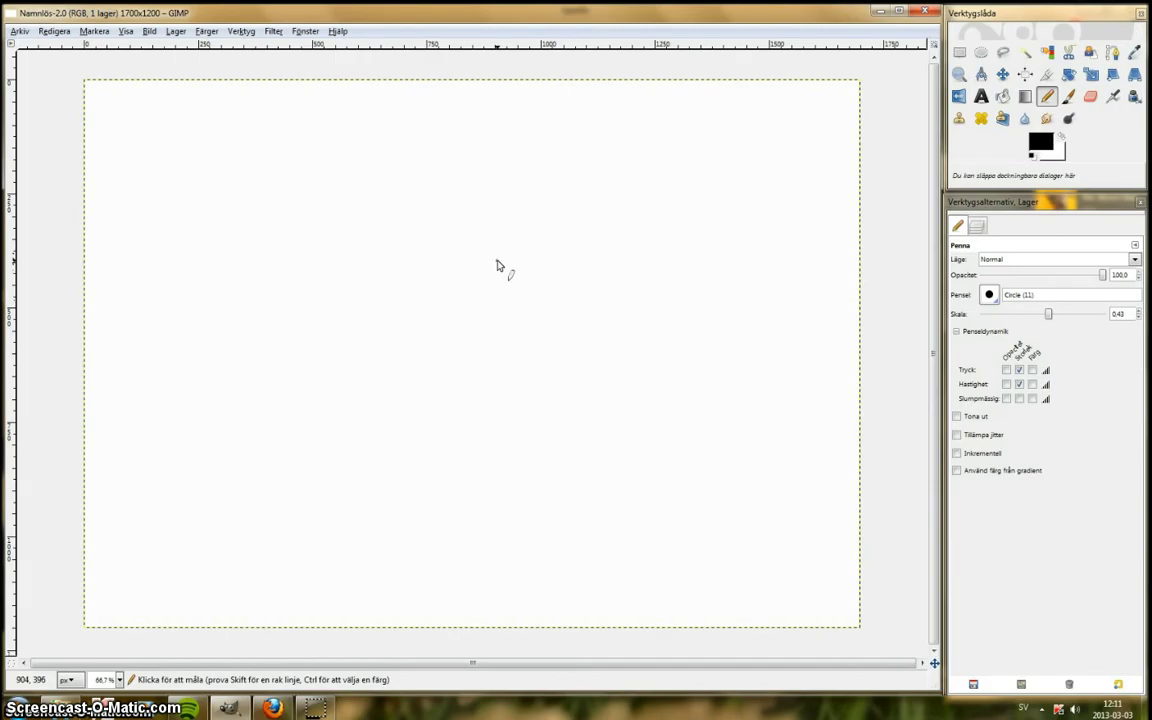